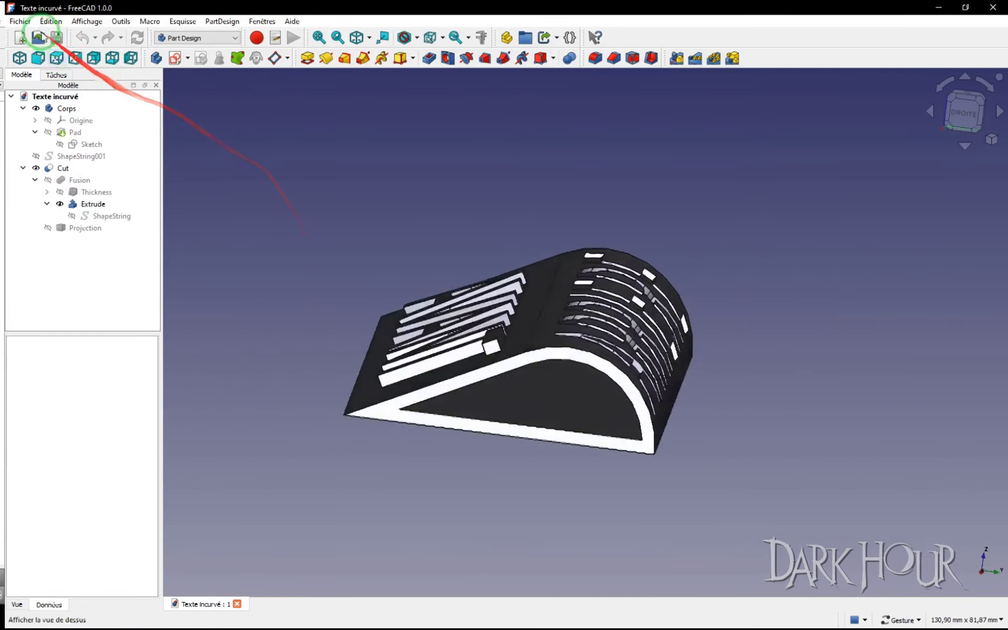
Step: Create a new empty document
{"action": "left_click", "coordinate": [22, 21]}
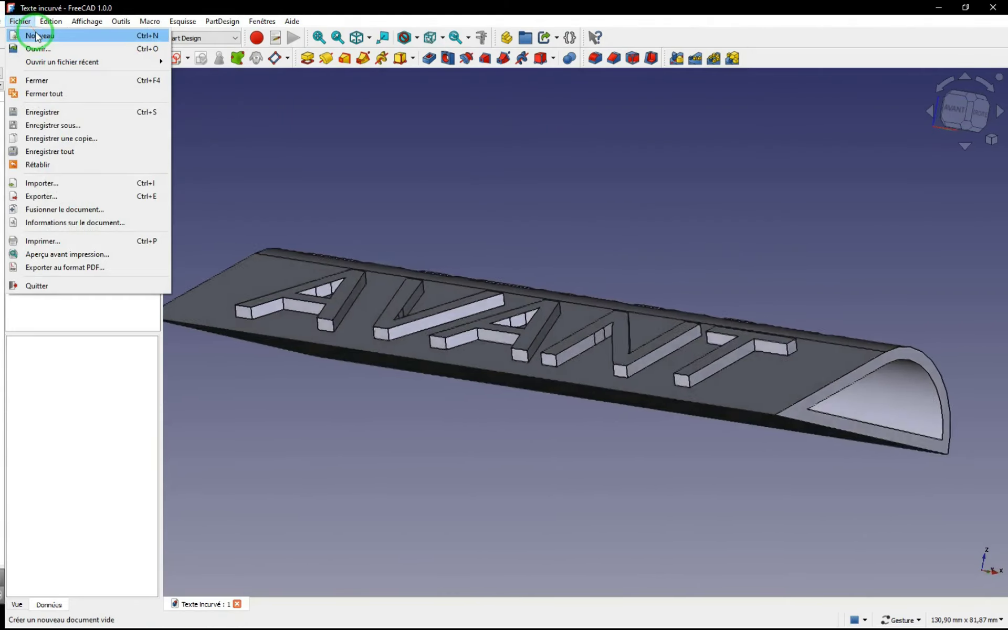
{"action": "left_click", "coordinate": [32, 35]}
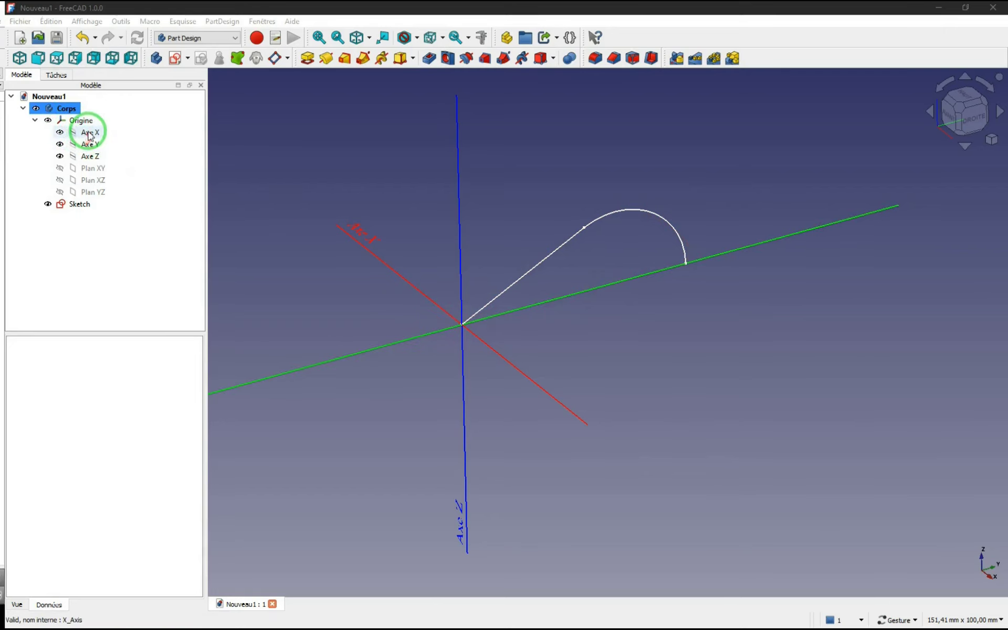
Step: Open the profile sketch and examine its length and diameter dimensions and its closing point on the Y axis, leaving it unmodified
{"action": "double_click", "coordinate": [79, 205]}
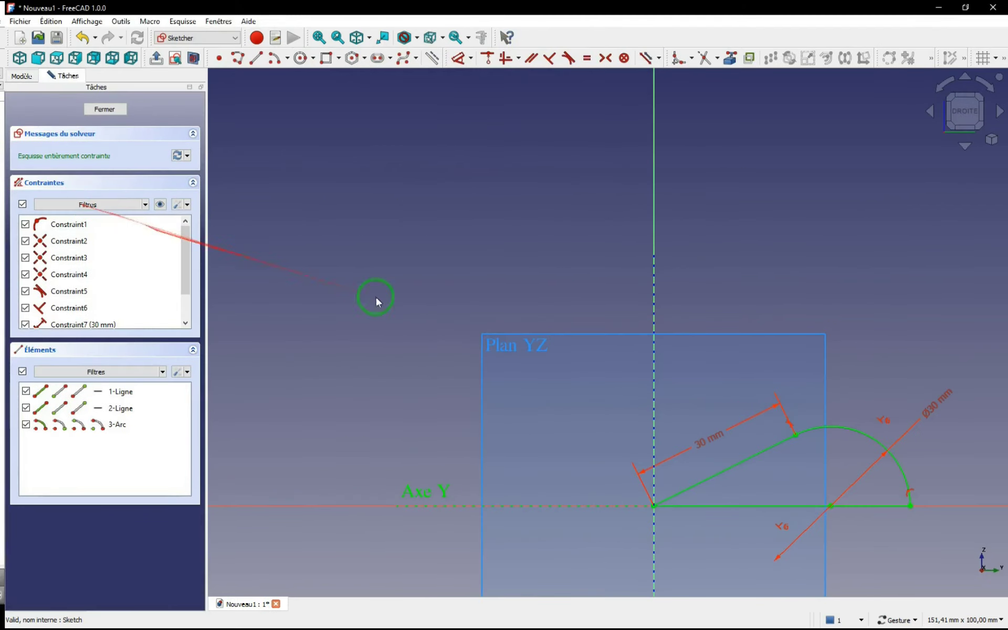
{"action": "scroll", "coordinate": [417, 297], "scroll_direction": "up", "scroll_amount": 2}
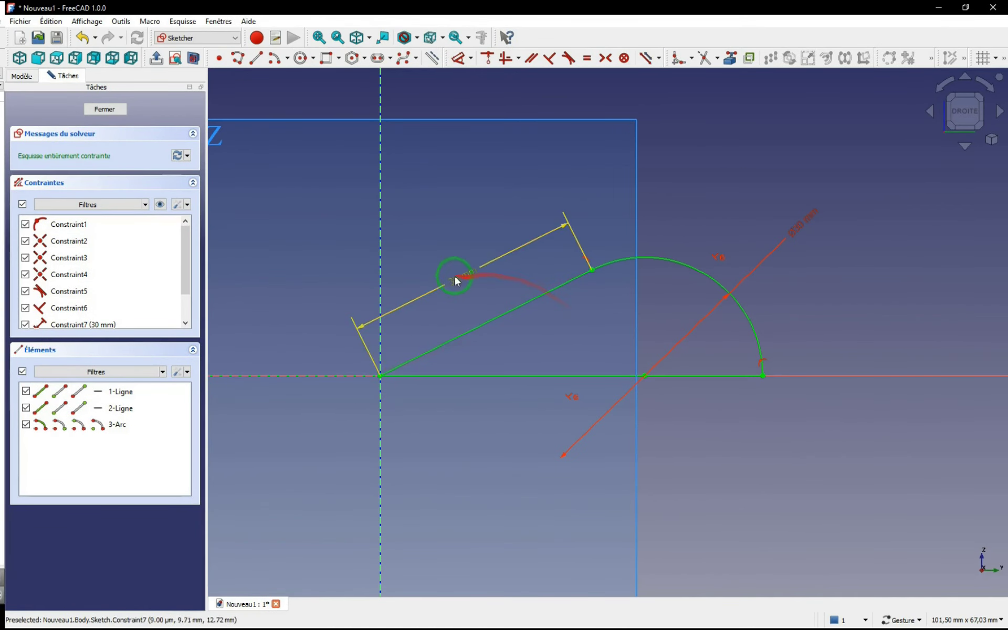
{"action": "left_click_drag", "start_coordinate": [457, 284], "coordinate": [673, 292]}
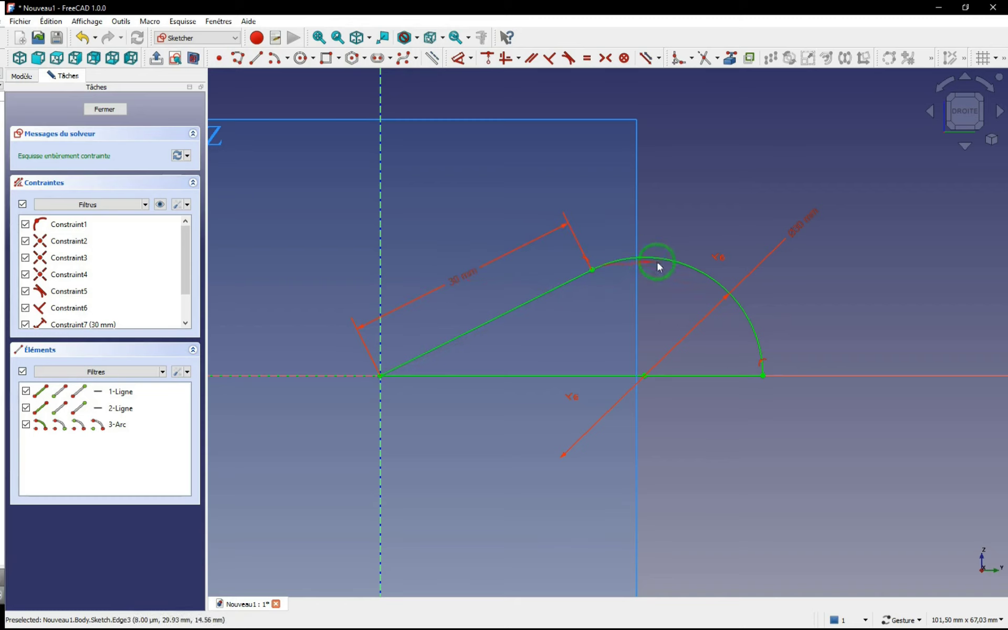
{"action": "left_click", "coordinate": [762, 376]}
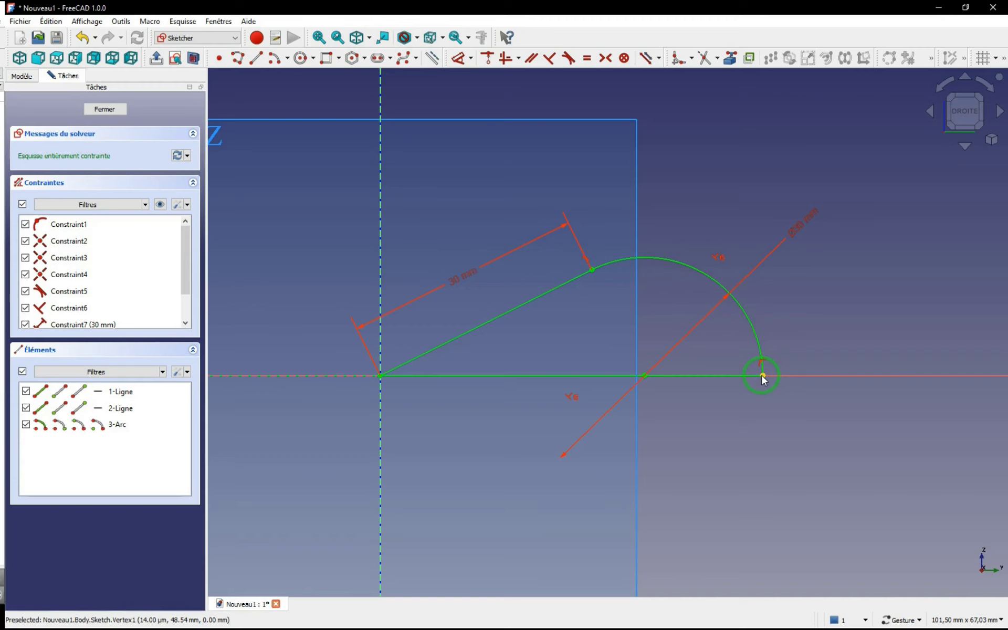
{"action": "left_click", "coordinate": [105, 109]}
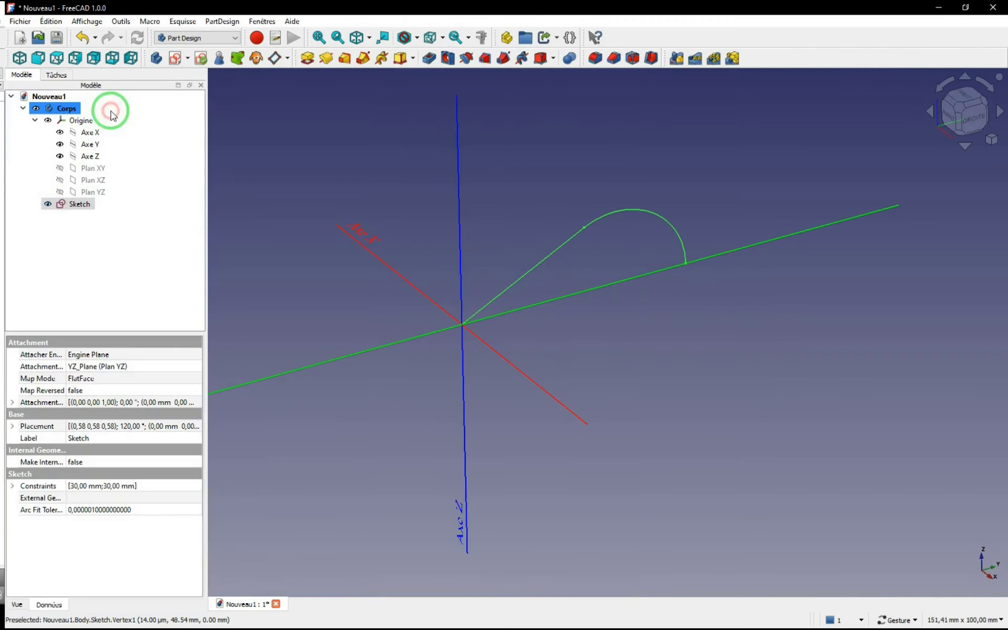
Step: Pad the closed profile sketch to a length of 120 mm
{"action": "left_click", "coordinate": [307, 57]}
{"action": "type", "text": "120"}
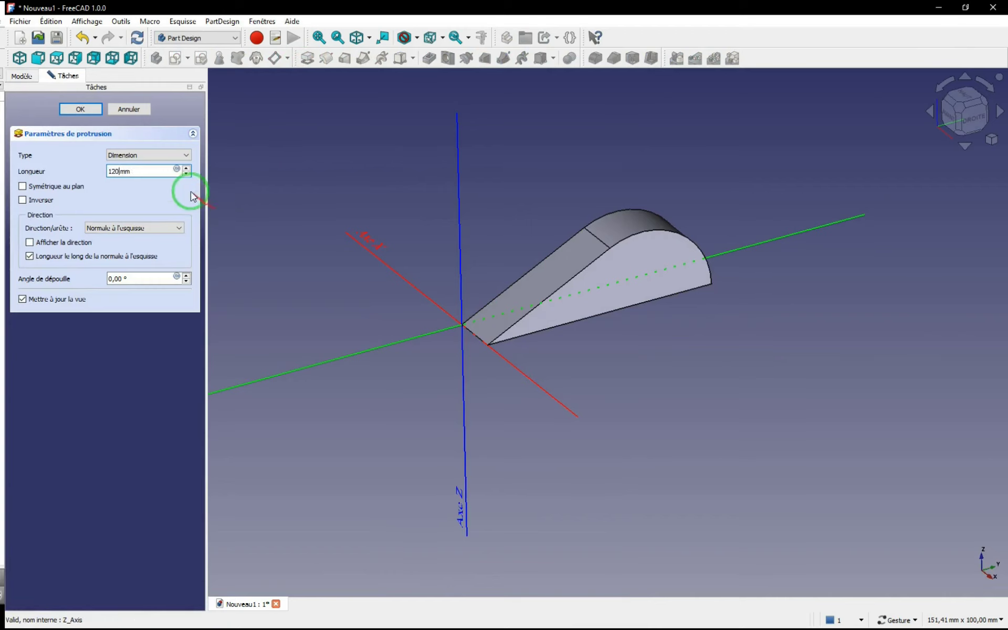
{"action": "left_click", "coordinate": [80, 108]}
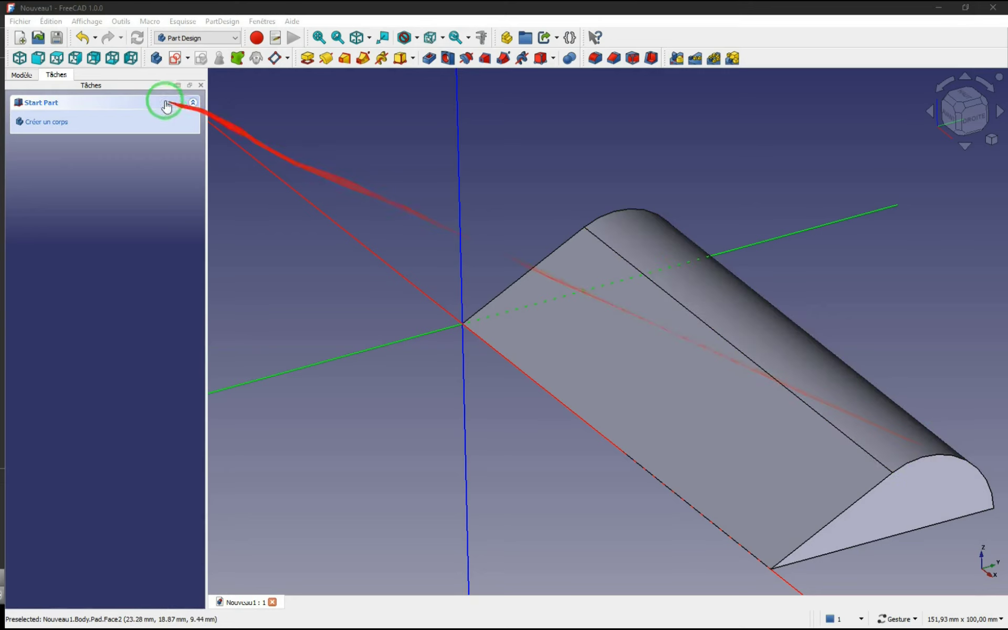
Step: Switch to the Draft workbench and open the settings for creating a shape from text, including its font file
{"action": "left_click", "coordinate": [231, 38]}
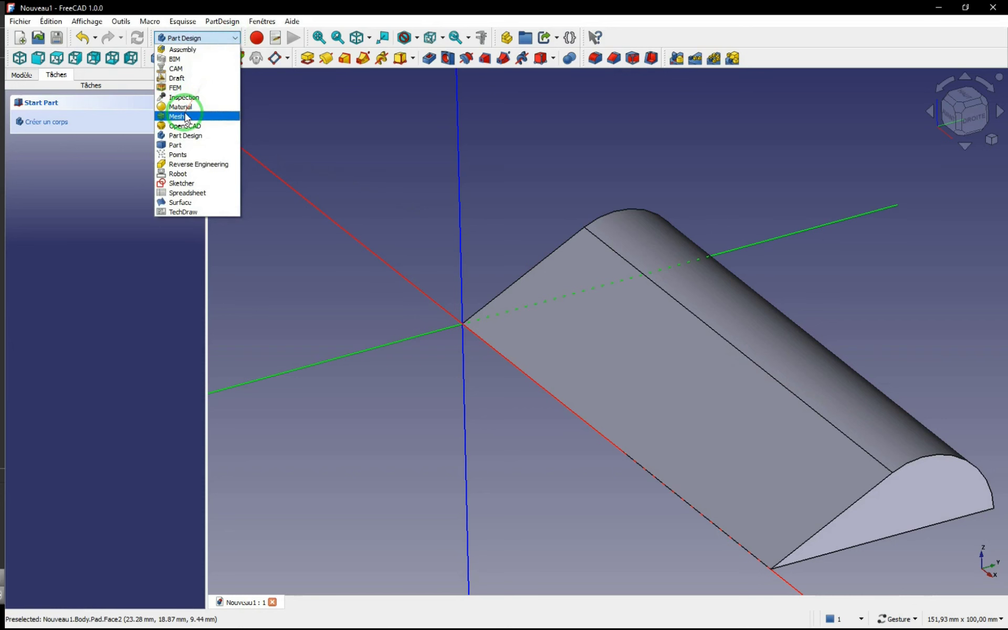
{"action": "left_click", "coordinate": [181, 79]}
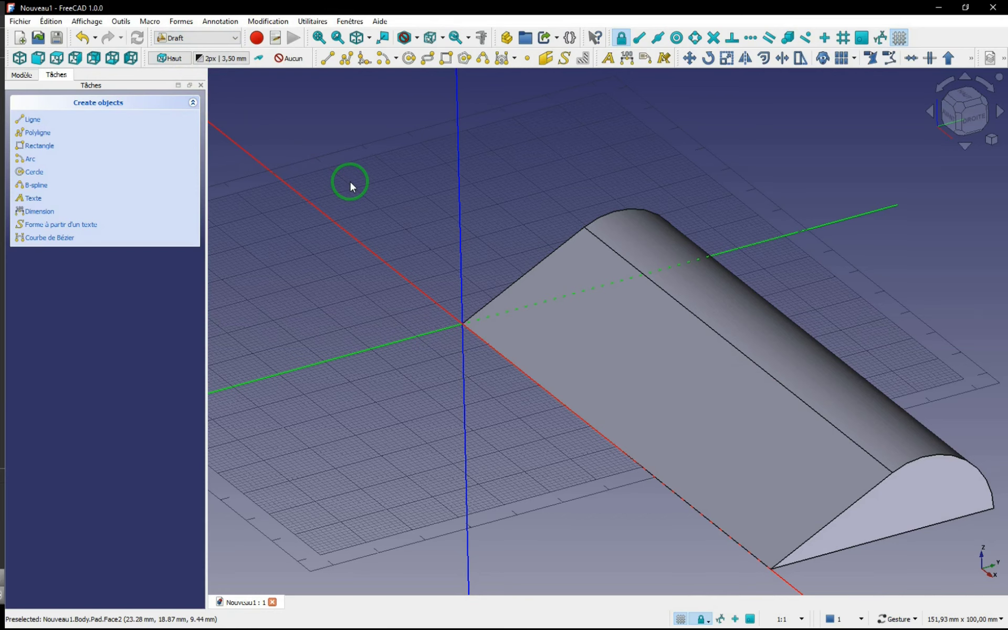
{"action": "left_click", "coordinate": [564, 59]}
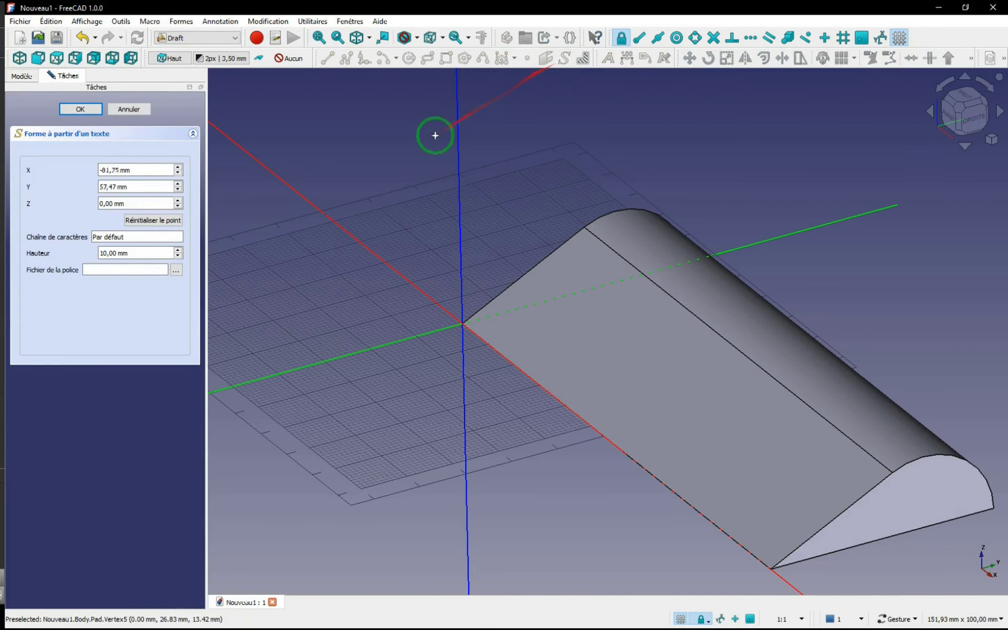
{"action": "left_click", "coordinate": [115, 248]}
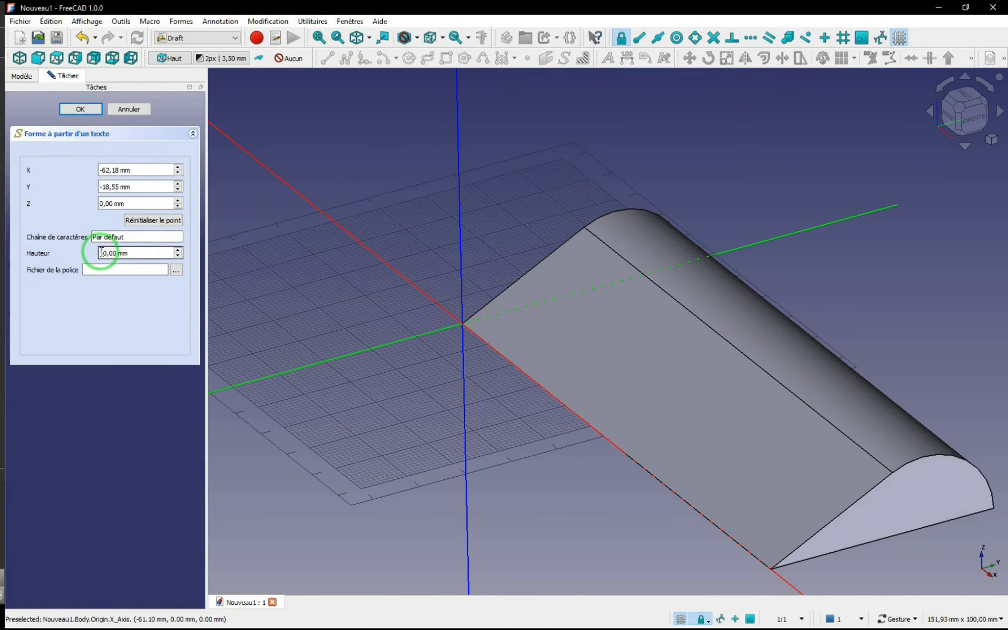
{"action": "left_click", "coordinate": [110, 269]}
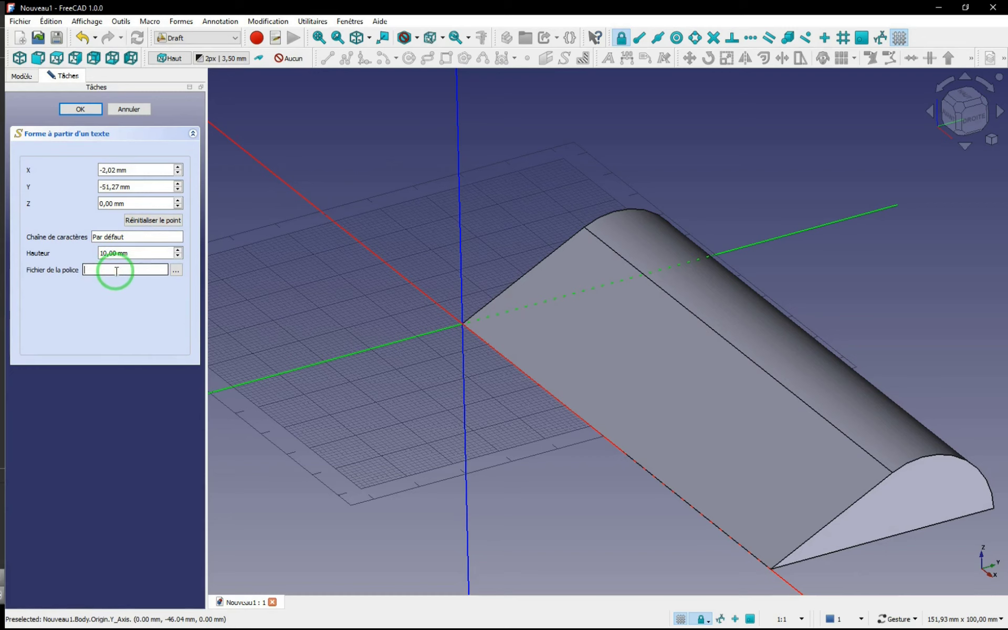
Step: Switch to Google Fonts in the browser and preview the fonts with the text "AVANT"
{"action": "left_click", "coordinate": [930, 10]}
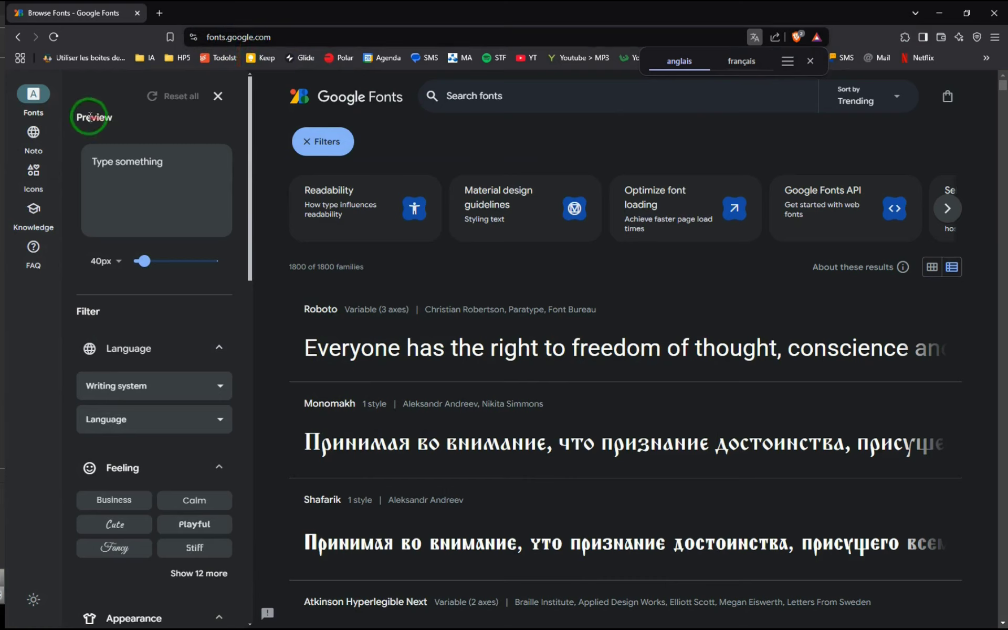
{"action": "left_click", "coordinate": [91, 156]}
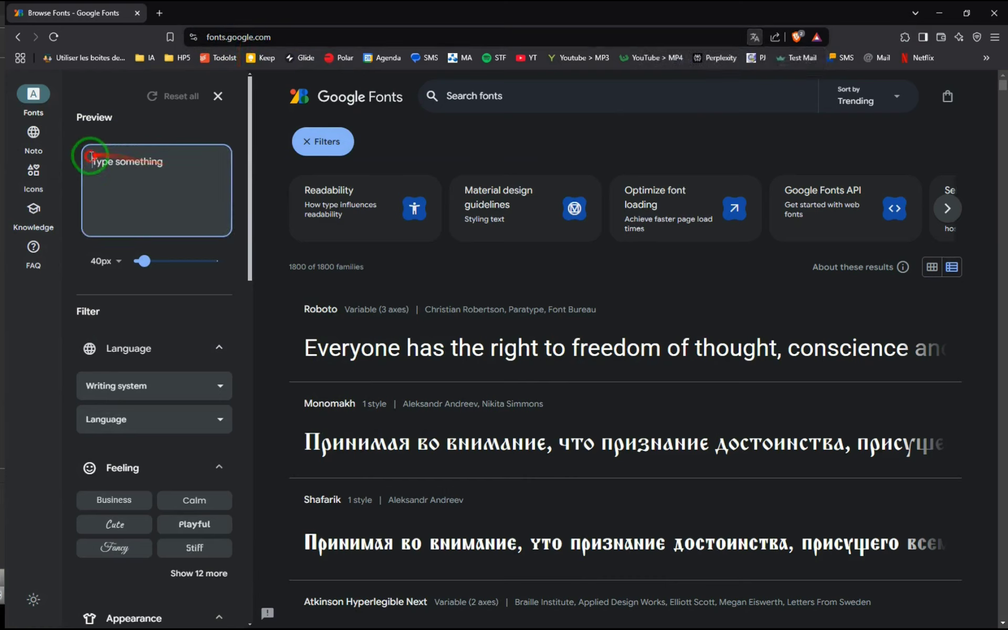
{"action": "type", "text": "AVANT"}
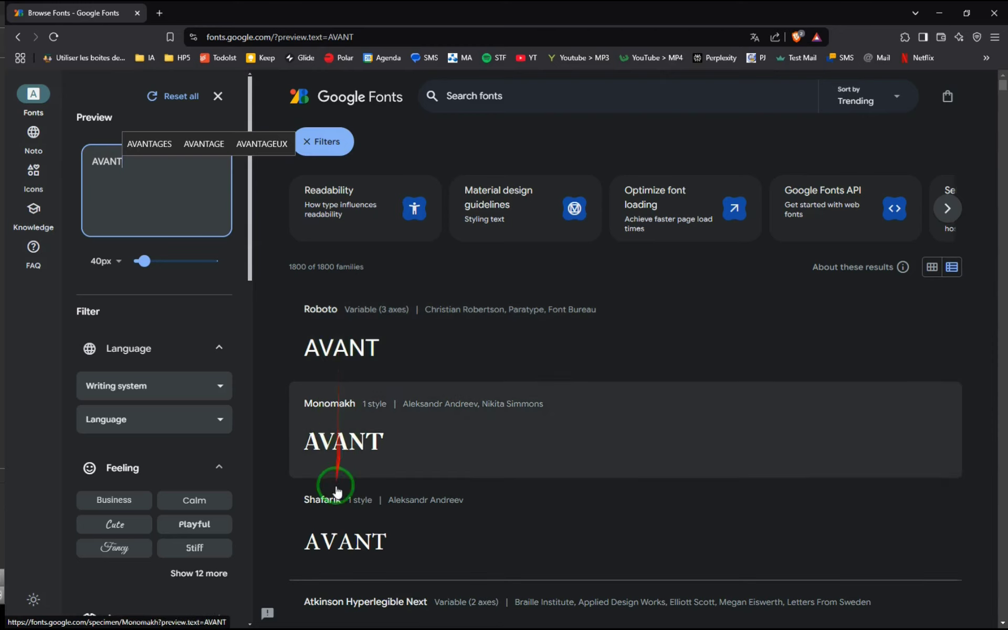
Step: Try to download the Roboto font family as Roboto.zip from Google Fonts
{"action": "left_click", "coordinate": [370, 355]}
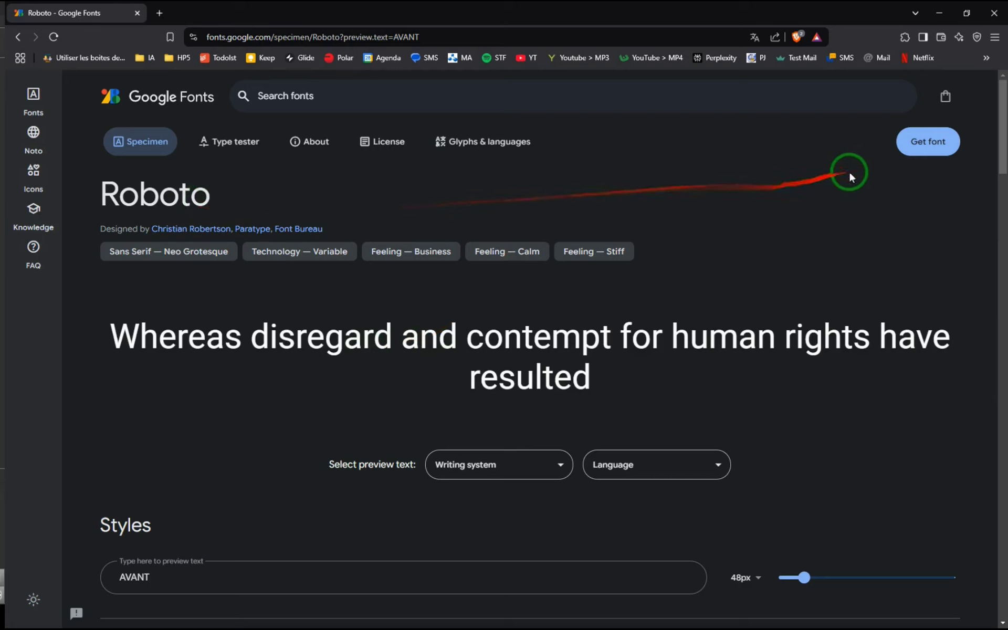
{"action": "left_click", "coordinate": [926, 150]}
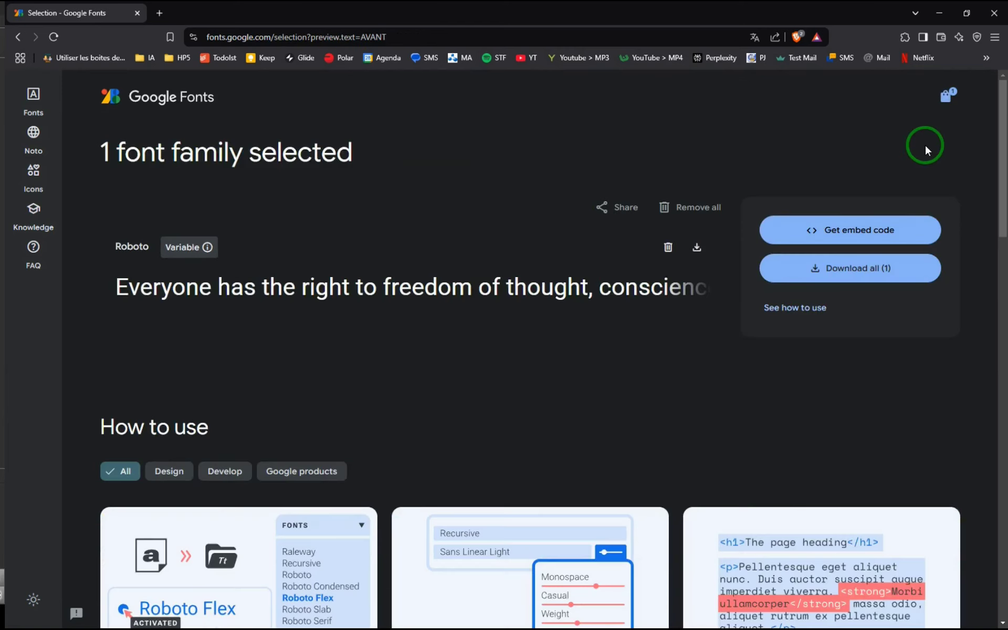
{"action": "left_click", "coordinate": [859, 268]}
{"action": "scroll", "coordinate": [859, 265], "scroll_direction": "down", "scroll_amount": 5}
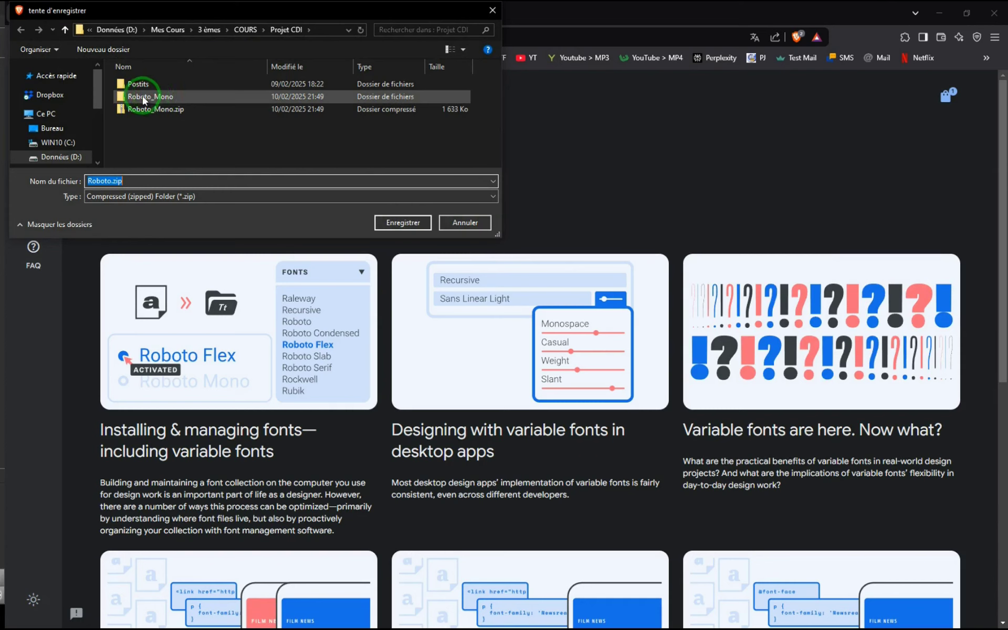
{"action": "left_click", "coordinate": [455, 224]}
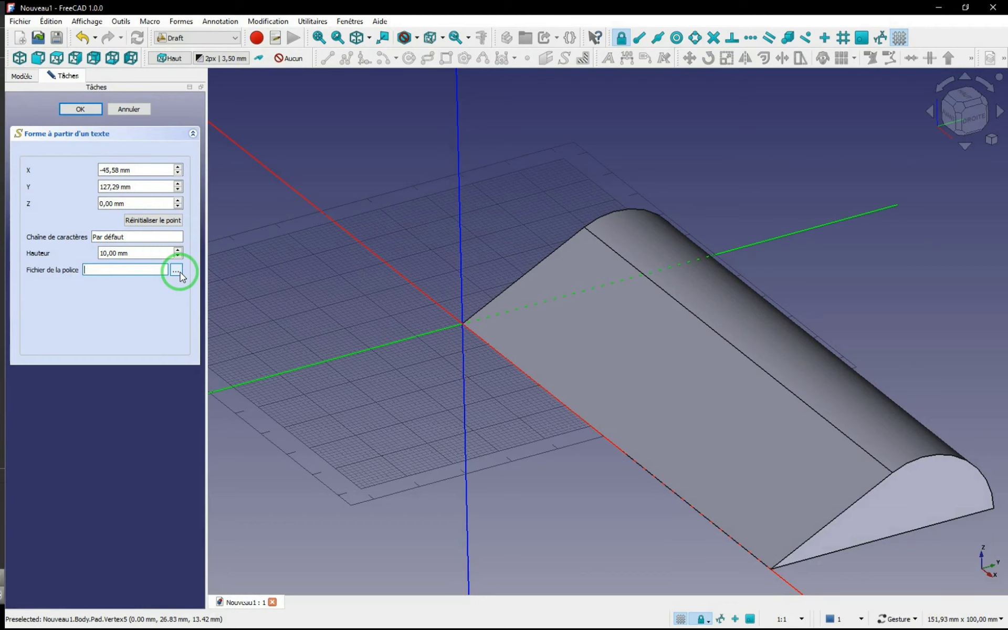
Step: In FreeCAD's Draft text preferences, set RobotoMono-VariableFont_wght.ttf from the Roboto_Mono folder as the default ShapeString font file
{"action": "left_click", "coordinate": [58, 22]}
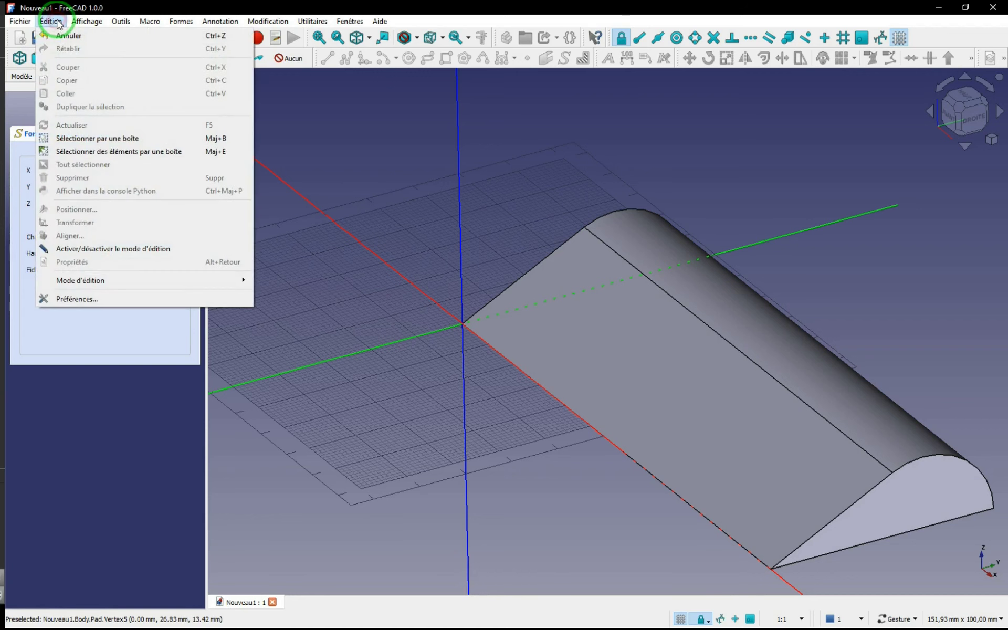
{"action": "left_click", "coordinate": [70, 298]}
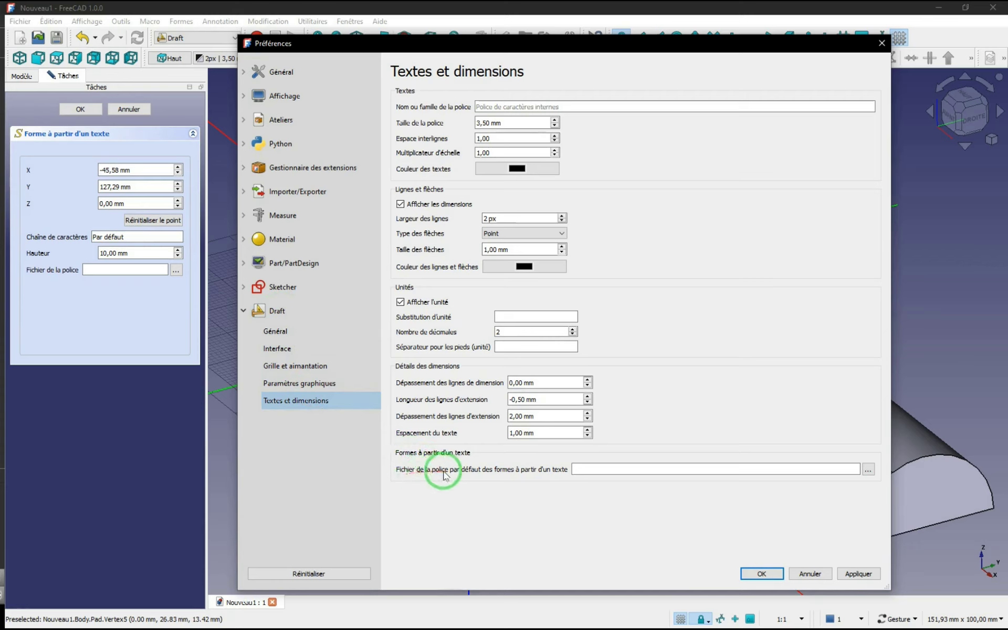
{"action": "left_click", "coordinate": [868, 469]}
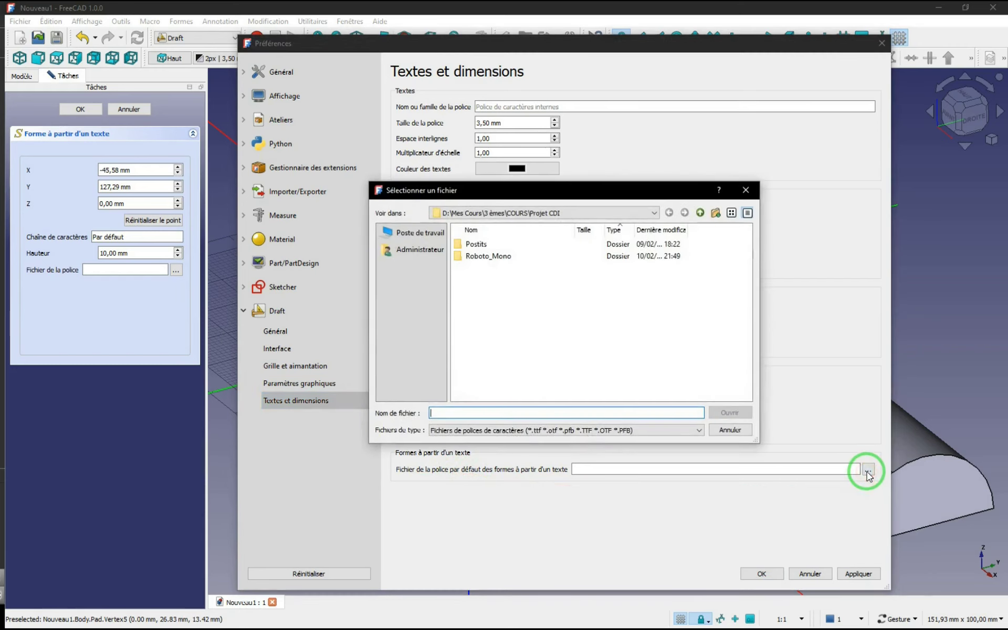
{"action": "double_click", "coordinate": [480, 256]}
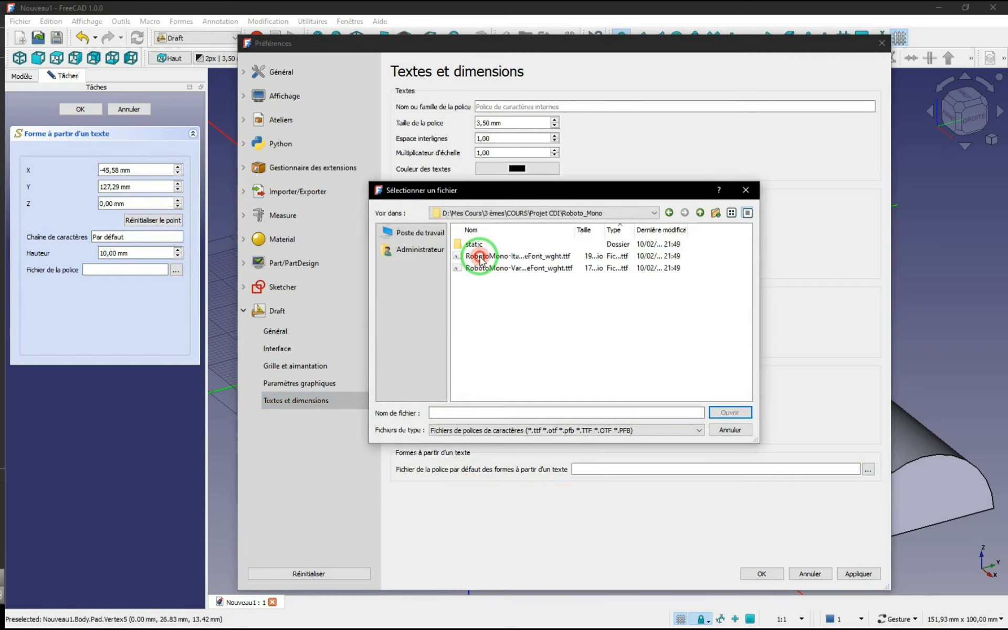
{"action": "left_click", "coordinate": [518, 270]}
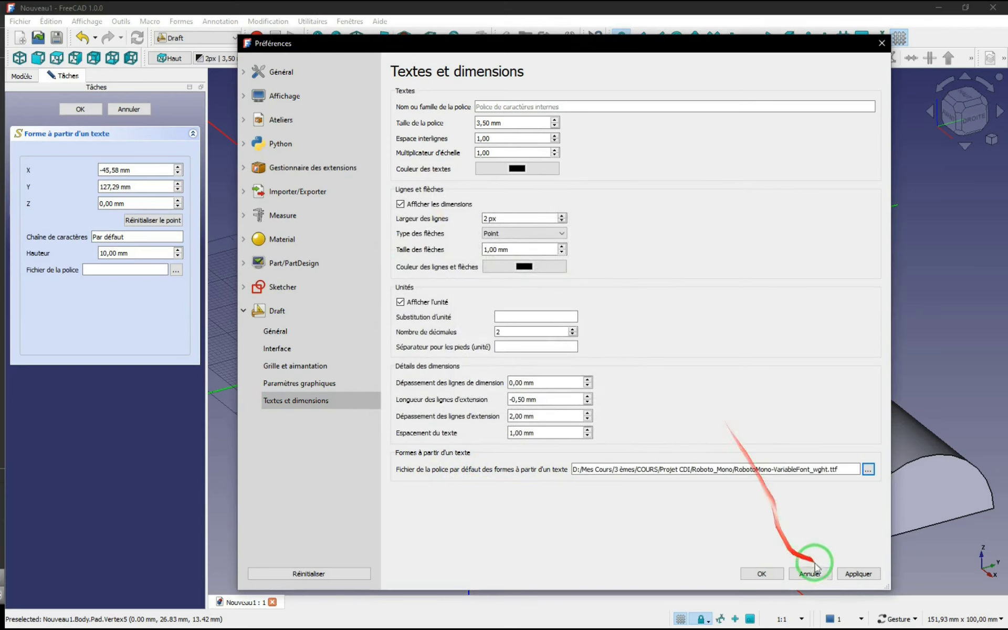
{"action": "left_click", "coordinate": [849, 572]}
{"action": "left_click", "coordinate": [765, 575]}
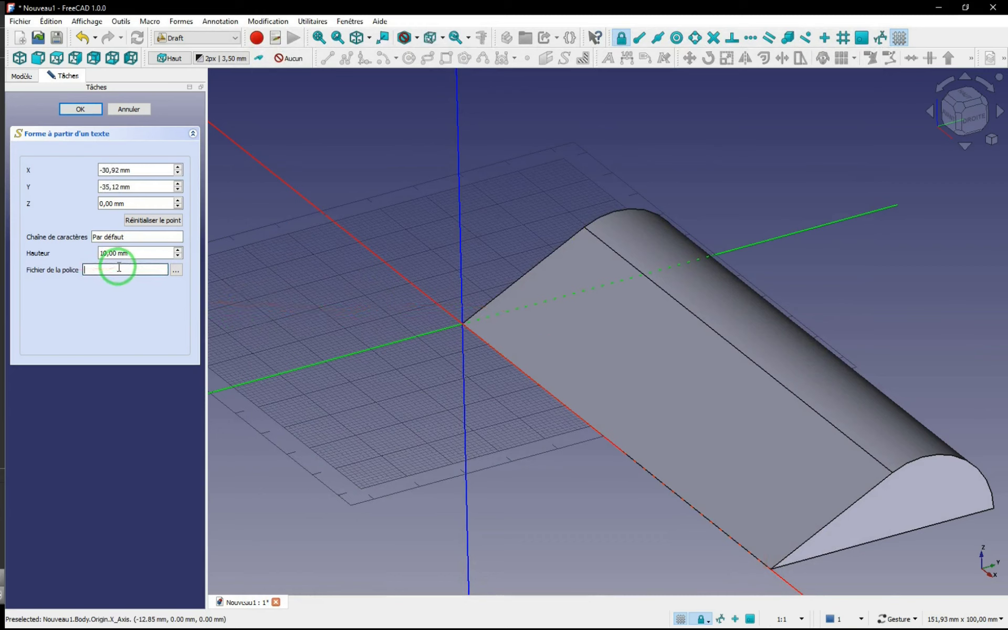
Step: Restart the ShapeString command, create the text "AVANT" at 20 mm height with the default font, and save the document
{"action": "left_click", "coordinate": [126, 110]}
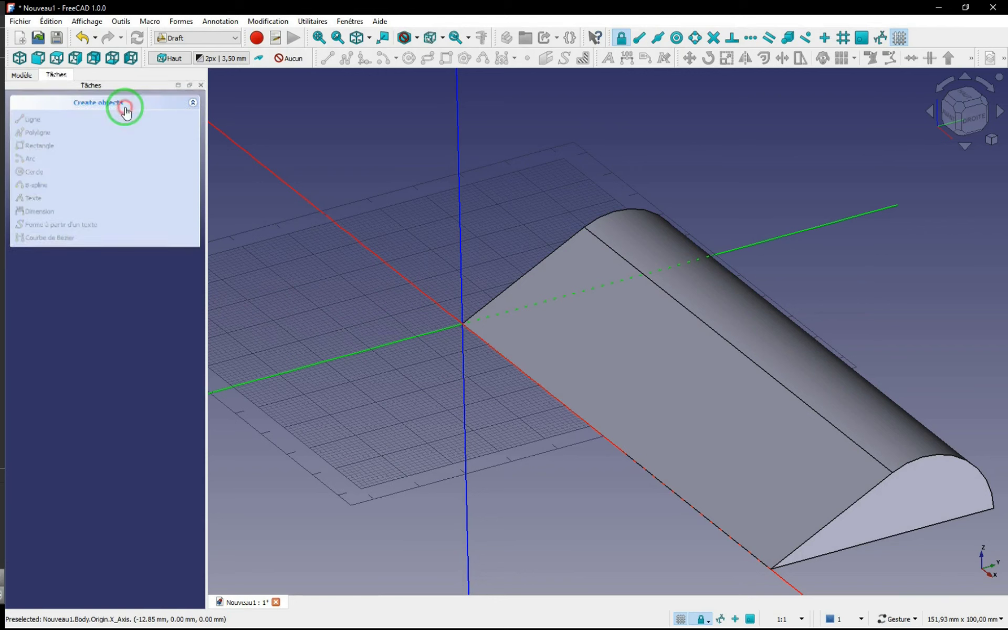
{"action": "left_click", "coordinate": [565, 60]}
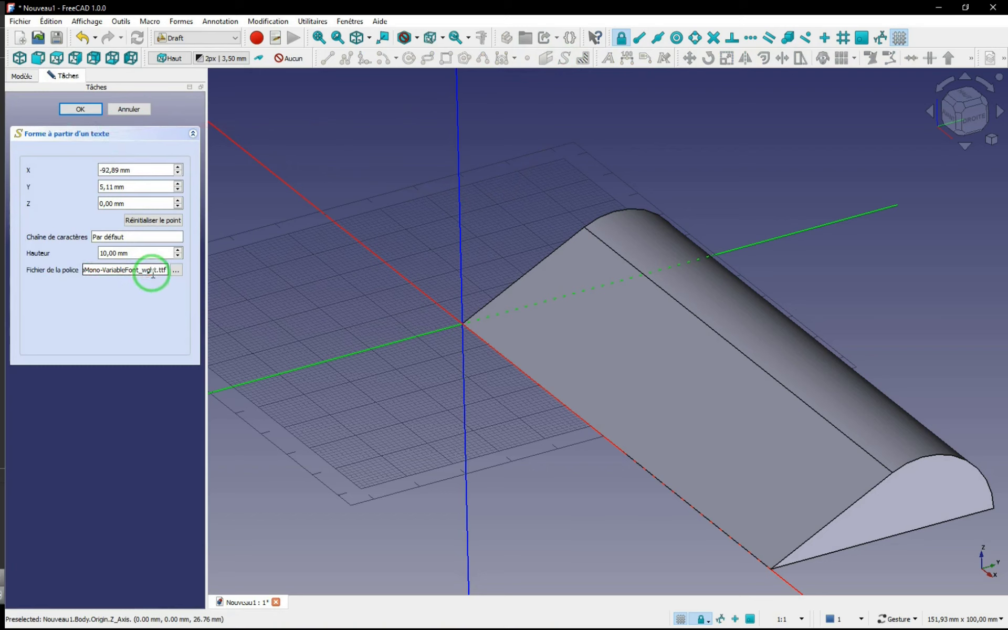
{"action": "left_click_drag", "start_coordinate": [130, 237], "coordinate": [88, 239]}
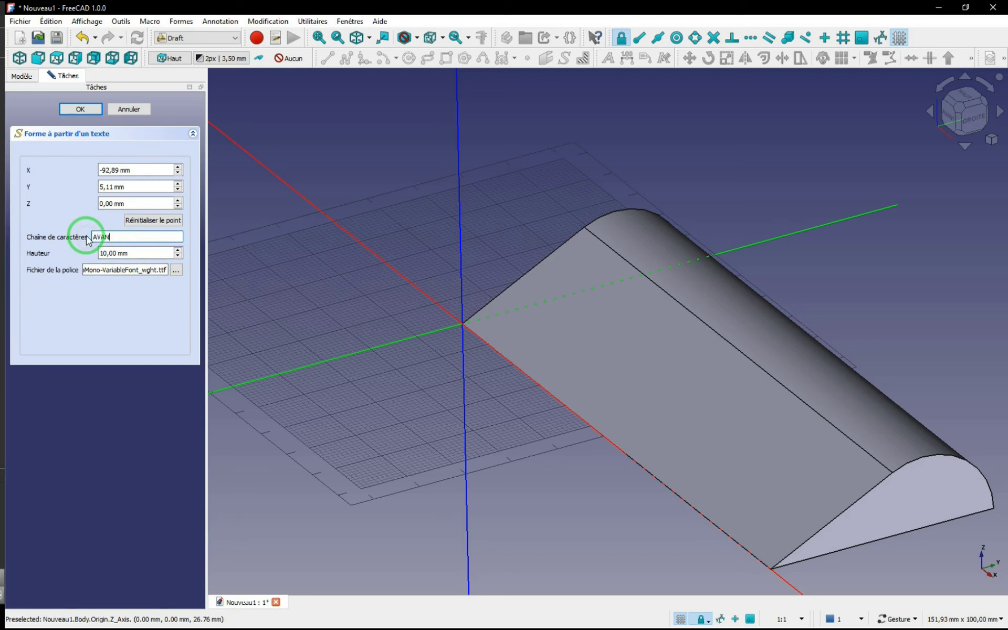
{"action": "left_click_drag", "start_coordinate": [126, 253], "coordinate": [90, 261]}
{"action": "type", "text": "20"}
{"action": "left_click", "coordinate": [81, 109]}
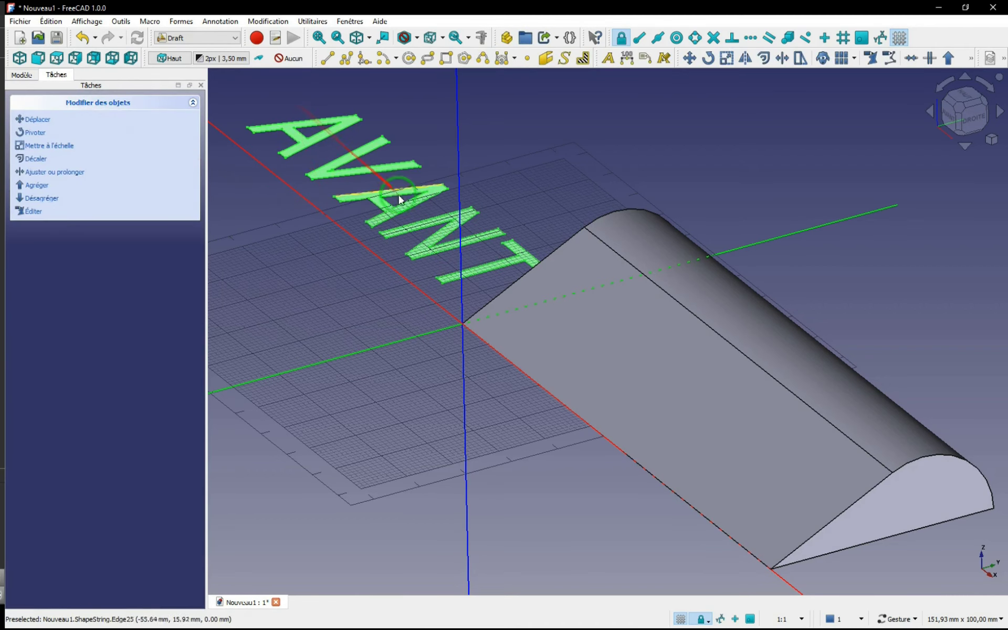
{"action": "key", "text": "ctrl+s"}
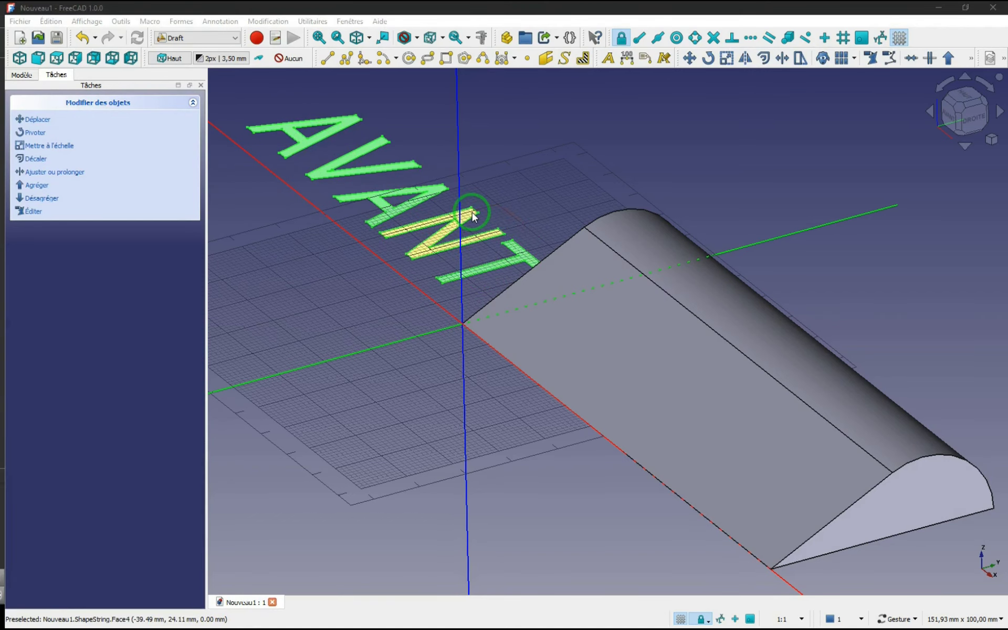
Step: Delete the "AVANT" ShapeString that lies on the ground plane beside the solid
{"action": "left_click_drag", "start_coordinate": [499, 326], "coordinate": [424, 260]}
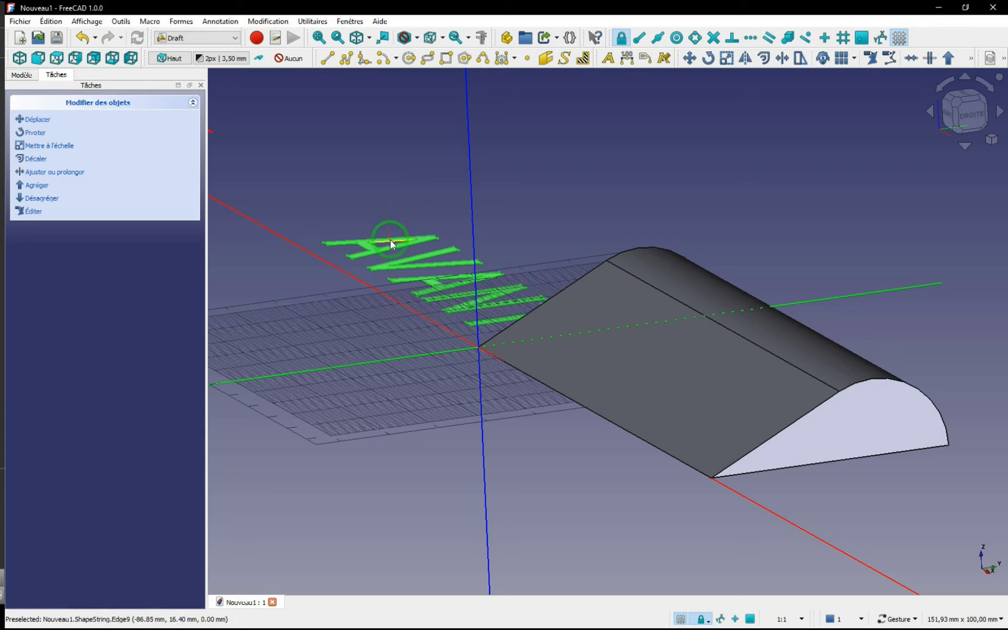
{"action": "left_click", "coordinate": [24, 75]}
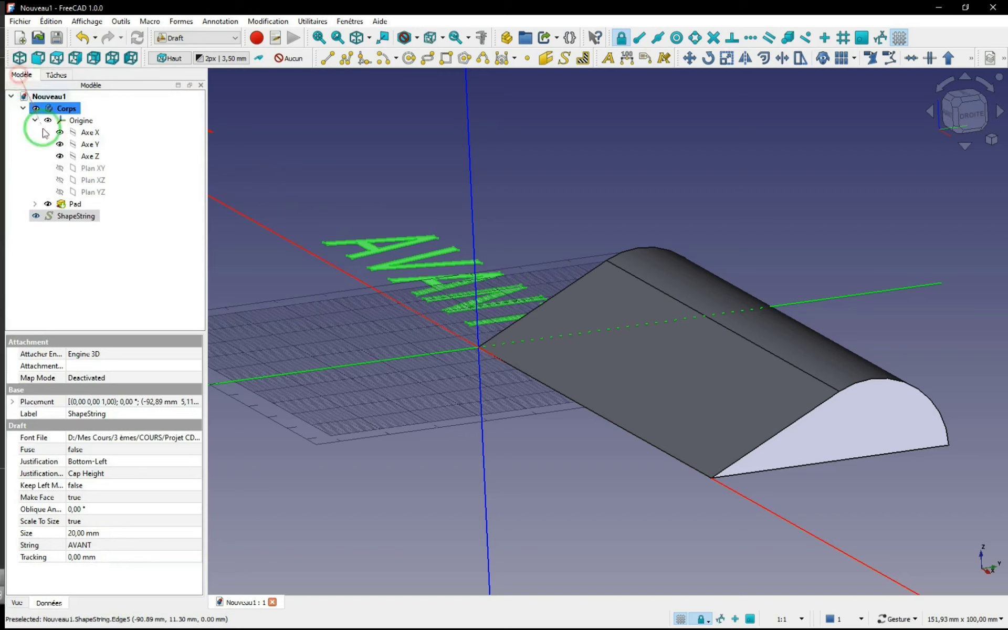
{"action": "right_click", "coordinate": [87, 220]}
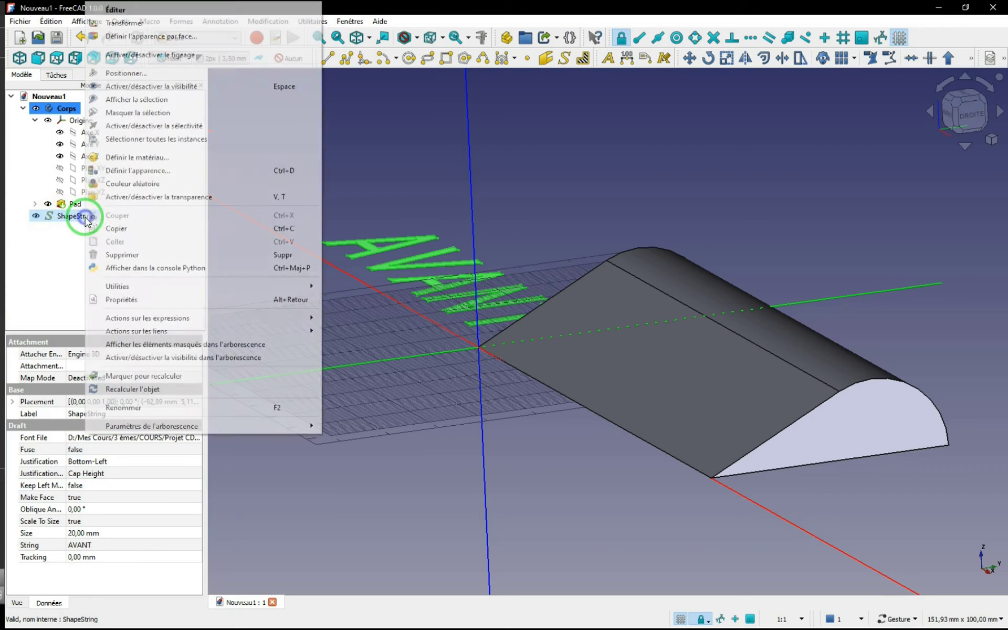
{"action": "left_click", "coordinate": [113, 255]}
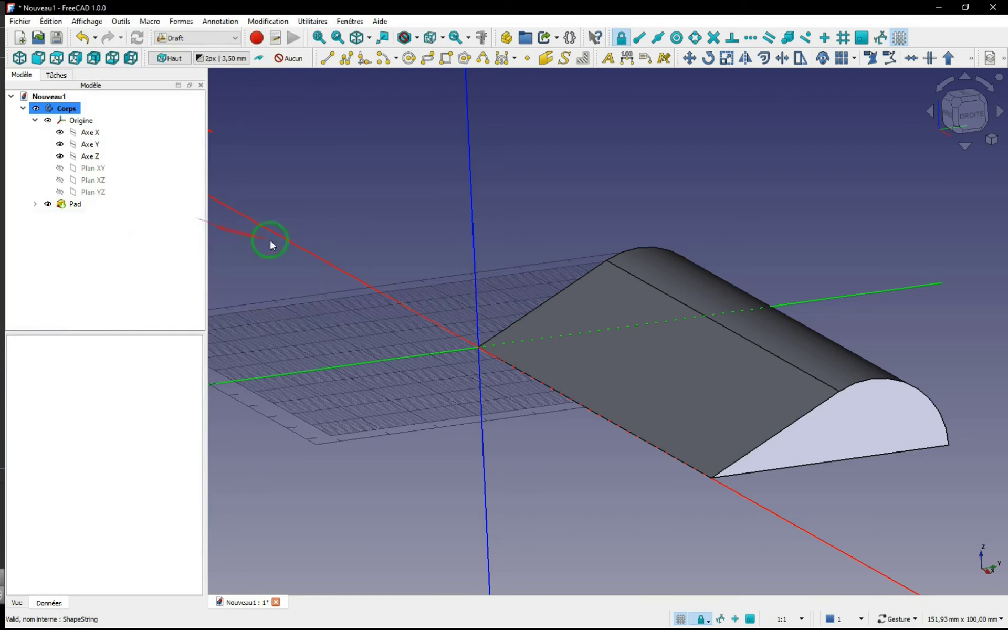
Step: Align the Draft working plane to the solid's flat sloped face
{"action": "left_click", "coordinate": [606, 297]}
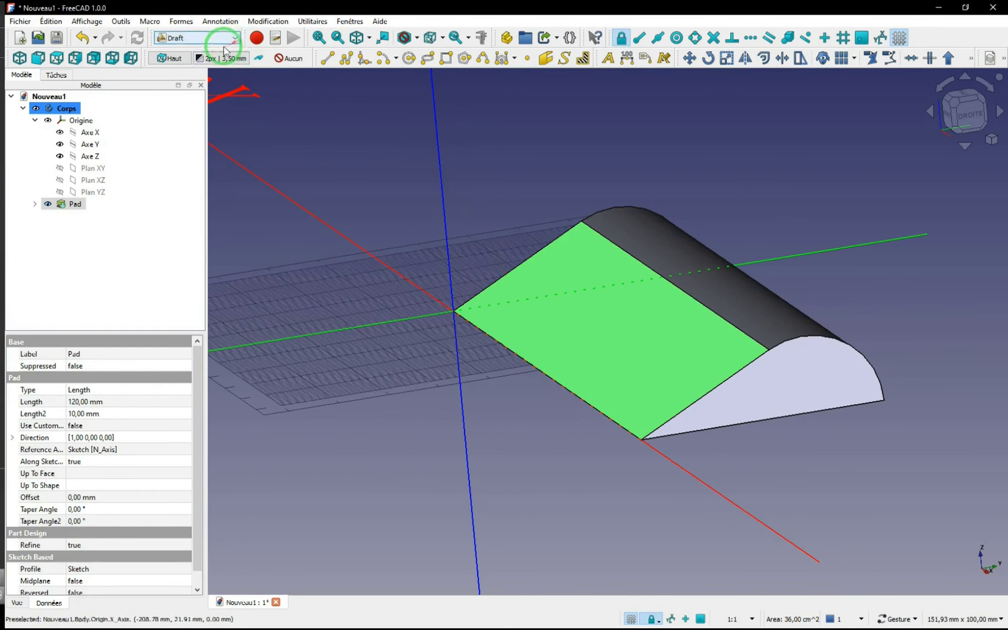
{"action": "left_click", "coordinate": [166, 62]}
{"action": "left_click", "coordinate": [645, 325]}
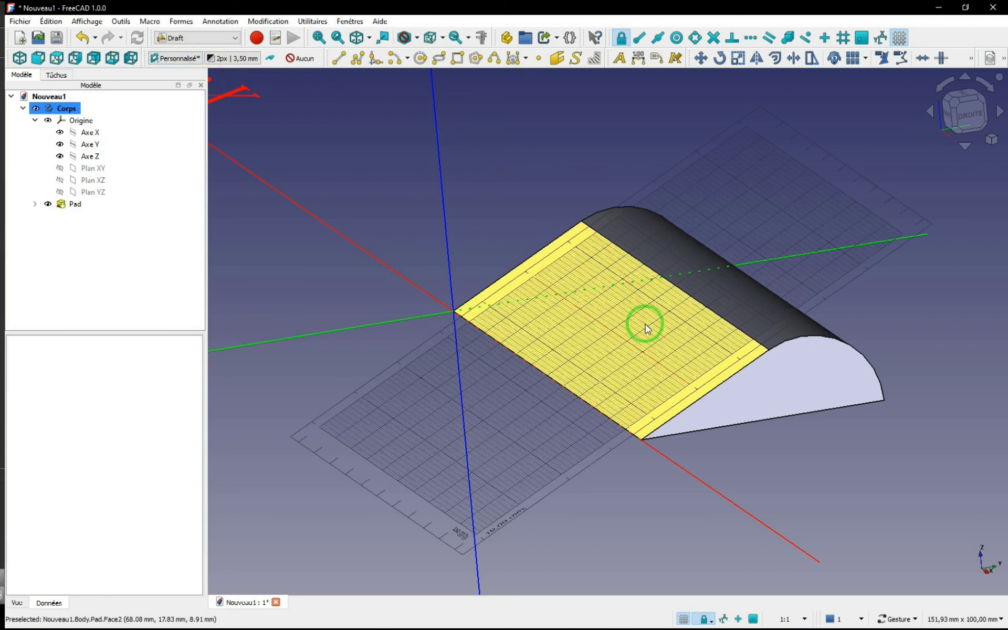
Step: Create a ShapeString "AVANT" with a 20 mm height and the default font on the sloped working plane, and save the document
{"action": "left_click", "coordinate": [573, 62]}
{"action": "left_click", "coordinate": [416, 152]}
{"action": "left_click_drag", "start_coordinate": [146, 237], "coordinate": [73, 248]}
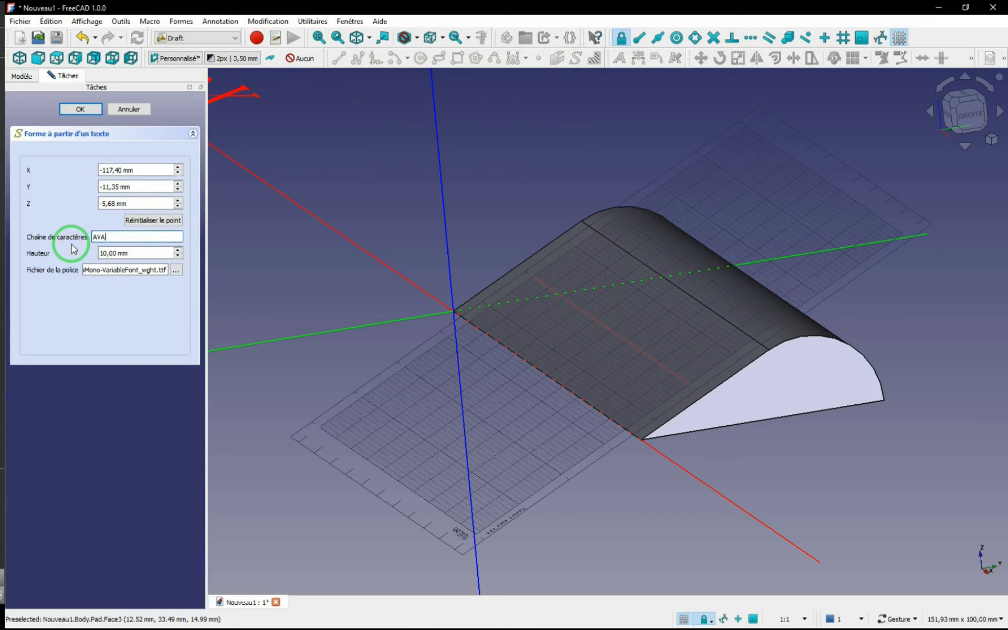
{"action": "left_click_drag", "start_coordinate": [130, 254], "coordinate": [32, 239]}
{"action": "type", "text": "20"}
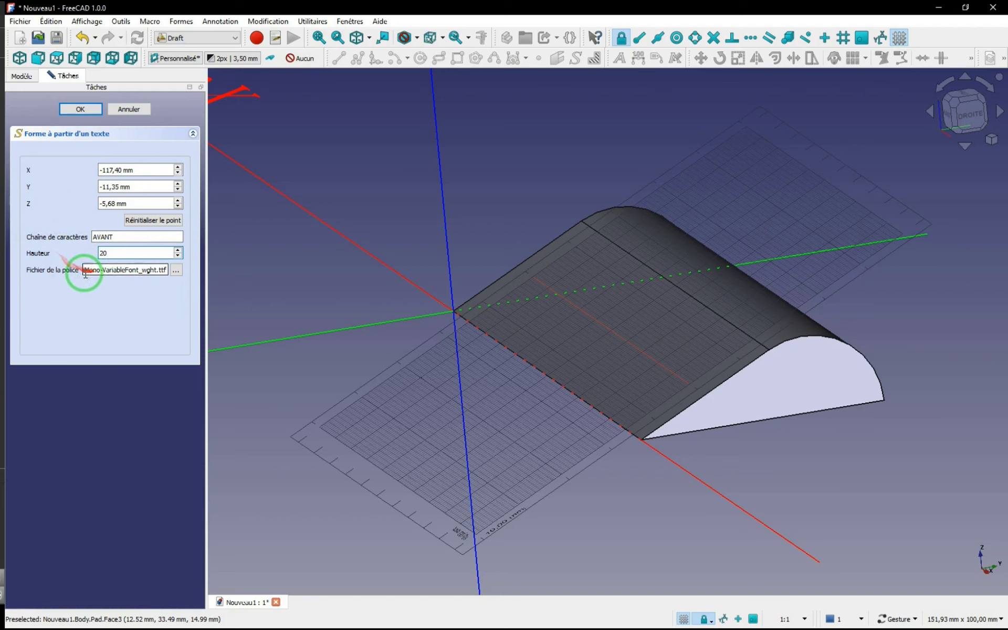
{"action": "left_click", "coordinate": [94, 113]}
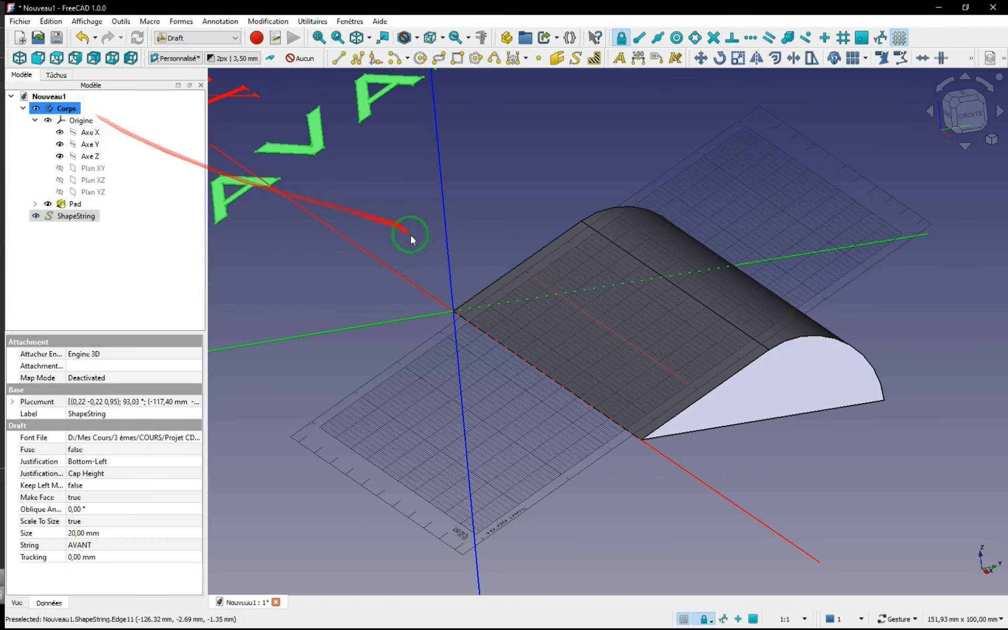
{"action": "scroll", "coordinate": [415, 233], "scroll_direction": "down", "scroll_amount": 3}
{"action": "mouse_move", "coordinate": [473, 277]}
{"action": "left_mouse_down"}
{"action": "mouse_move", "coordinate": [416, 263]}
{"action": "mouse_move", "coordinate": [420, 279]}
{"action": "mouse_move", "coordinate": [493, 273]}
{"action": "left_mouse_up"}
{"action": "key", "text": "ctrl+s"}
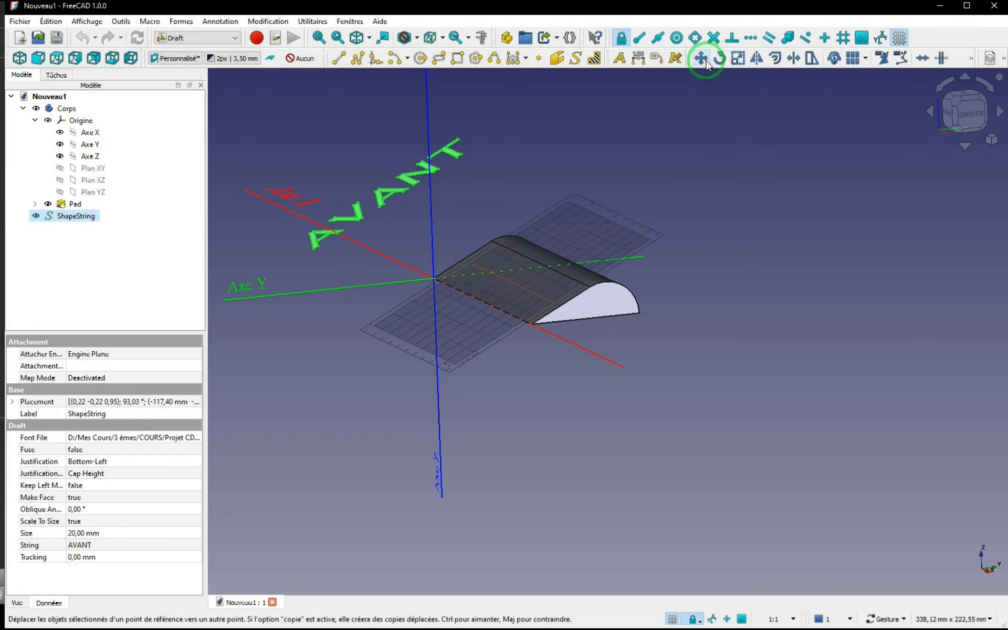
Step: Transform the text onto the sloped face, rotating it -90° and shifting it 21 mm up the slope and -22 mm along its length
{"action": "right_click", "coordinate": [75, 220]}
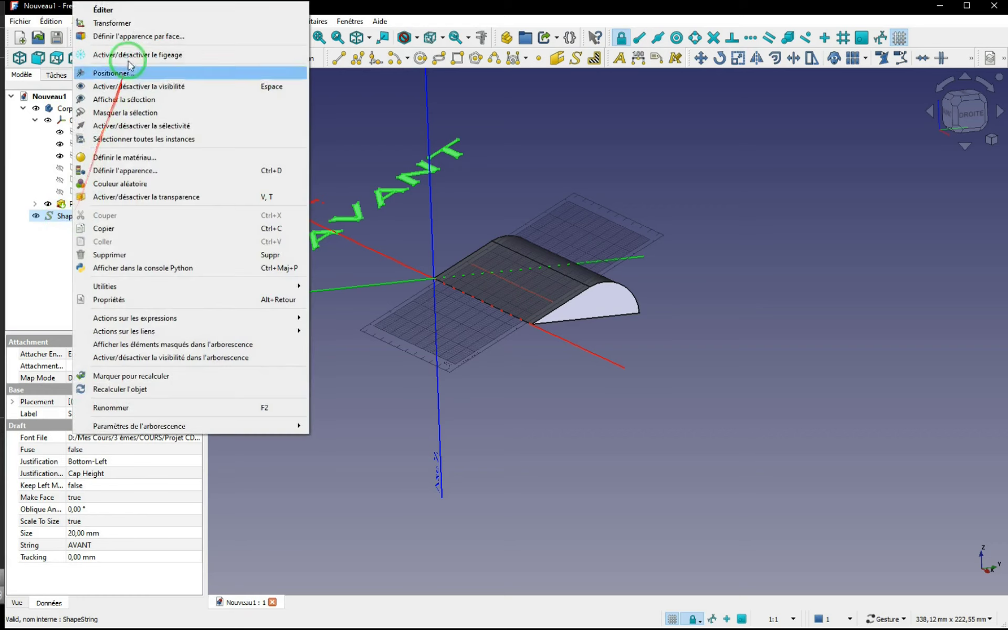
{"action": "left_click", "coordinate": [110, 24]}
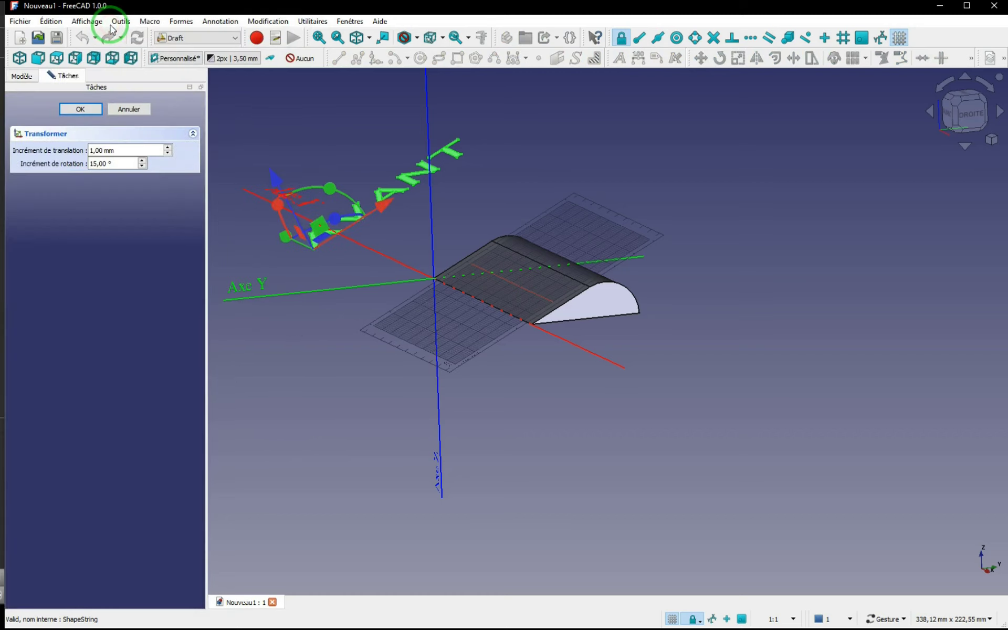
{"action": "left_click_drag", "start_coordinate": [286, 238], "coordinate": [506, 289]}
{"action": "left_click_drag", "start_coordinate": [451, 225], "coordinate": [530, 292]}
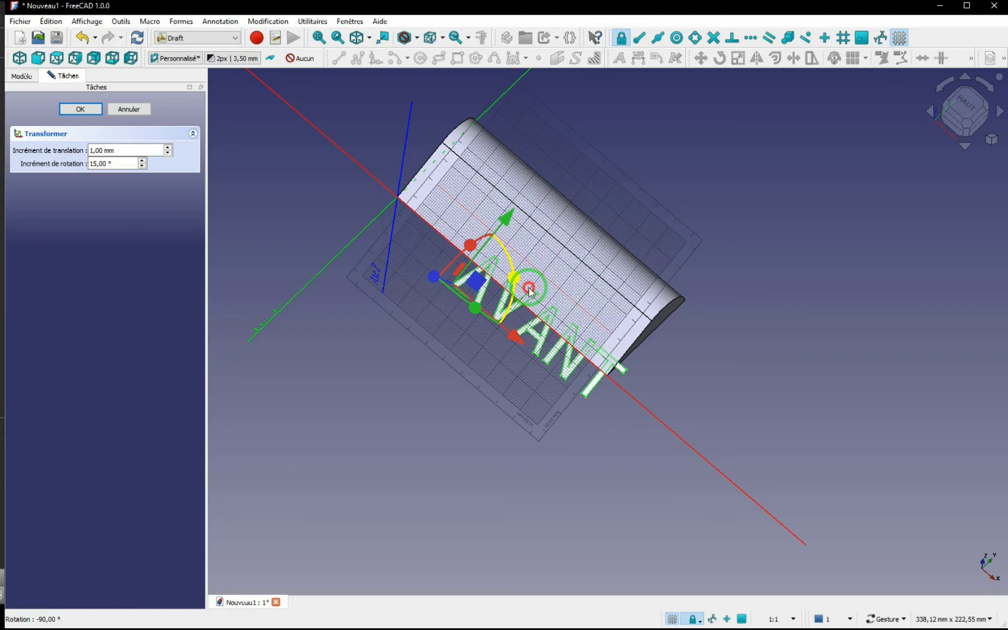
{"action": "left_click_drag", "start_coordinate": [502, 216], "coordinate": [532, 177]}
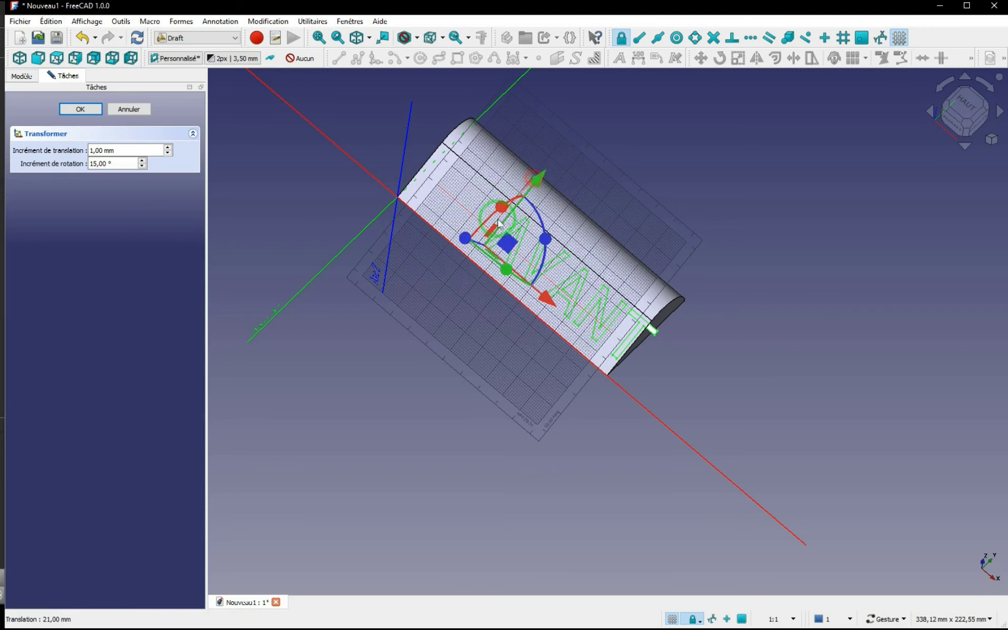
{"action": "left_click_drag", "start_coordinate": [544, 297], "coordinate": [501, 279]}
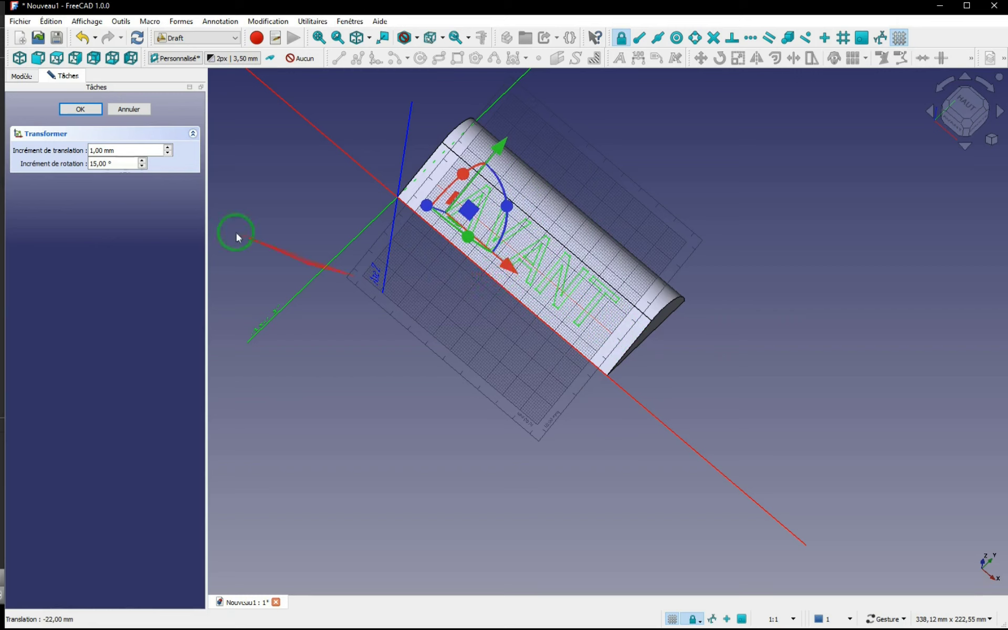
{"action": "left_click", "coordinate": [81, 109]}
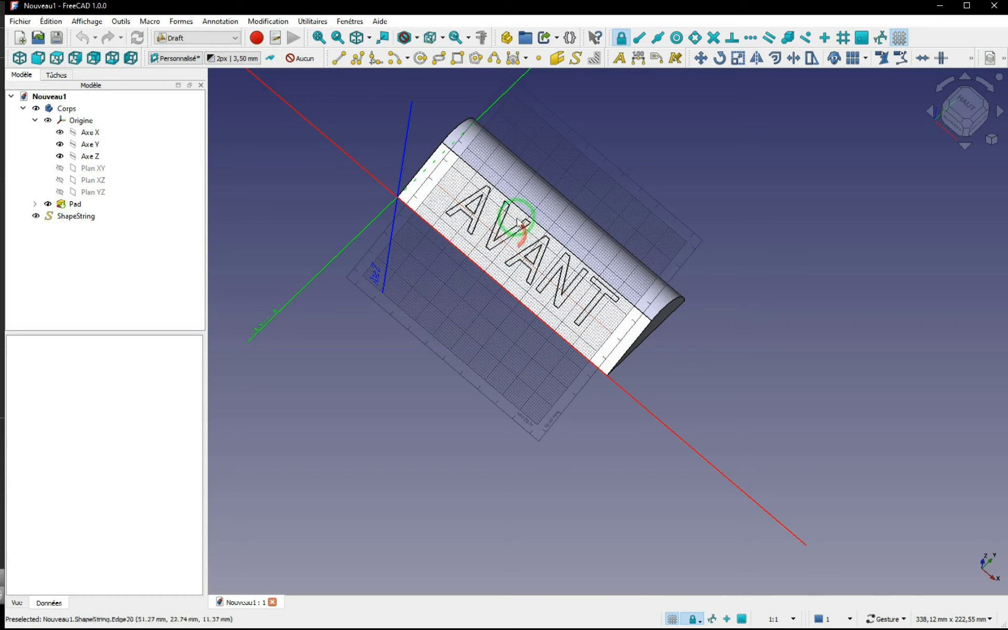
Step: Set the working plane to the sloped face again and centre the view on that plane
{"action": "left_click", "coordinate": [441, 176]}
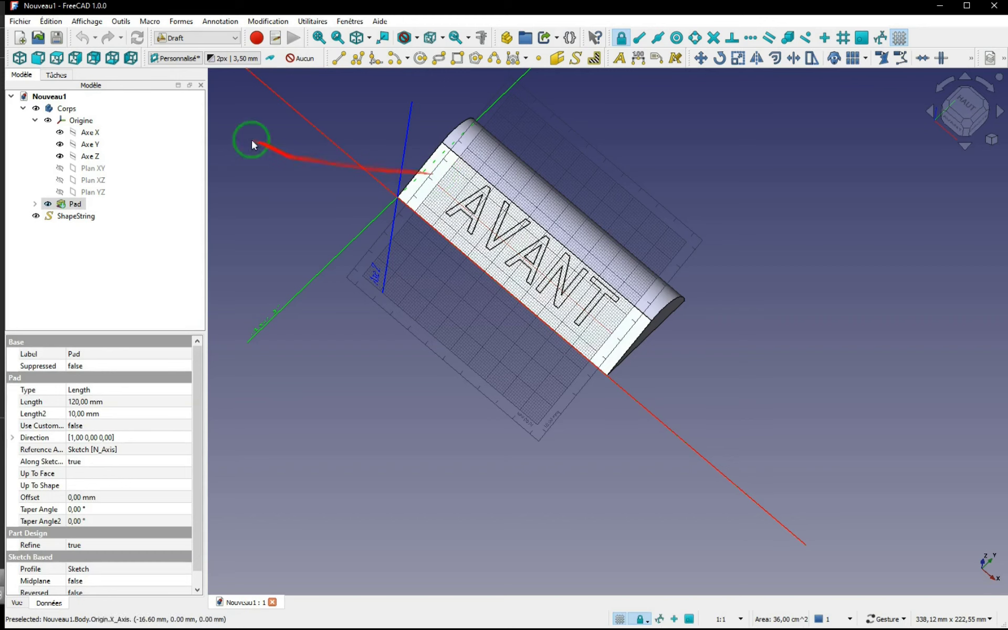
{"action": "left_click", "coordinate": [177, 58]}
{"action": "left_click", "coordinate": [178, 59]}
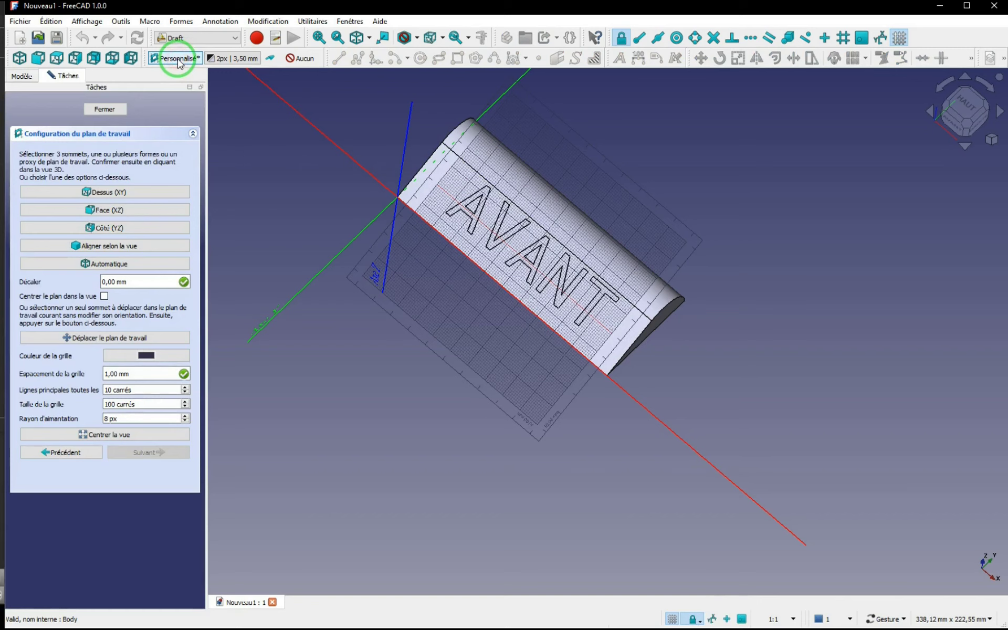
{"action": "left_click", "coordinate": [119, 435]}
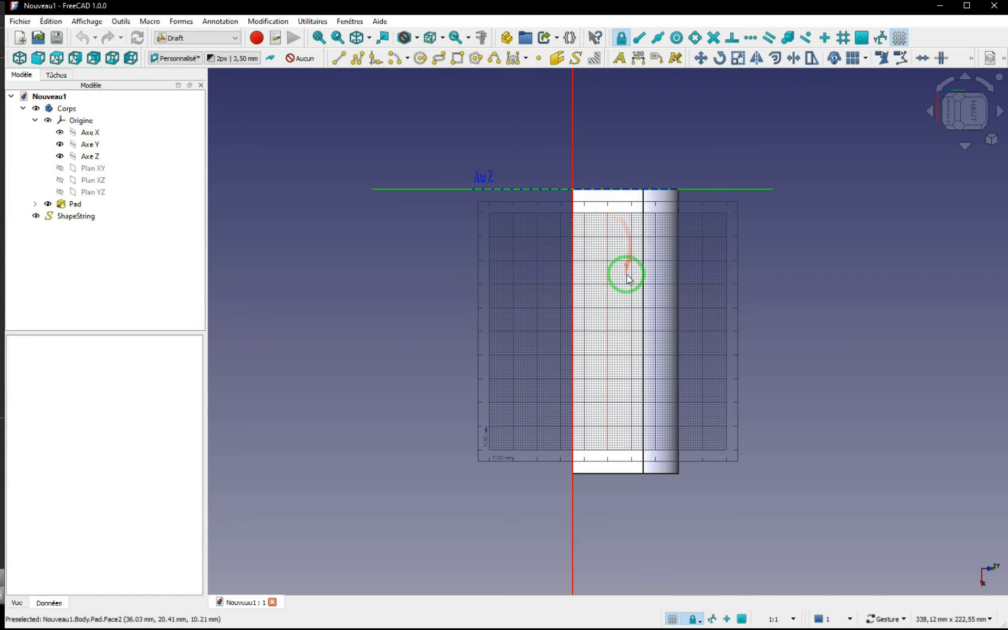
Step: Check the text with the Pad temporarily hidden, and make the Pad transparent
{"action": "left_click", "coordinate": [48, 205]}
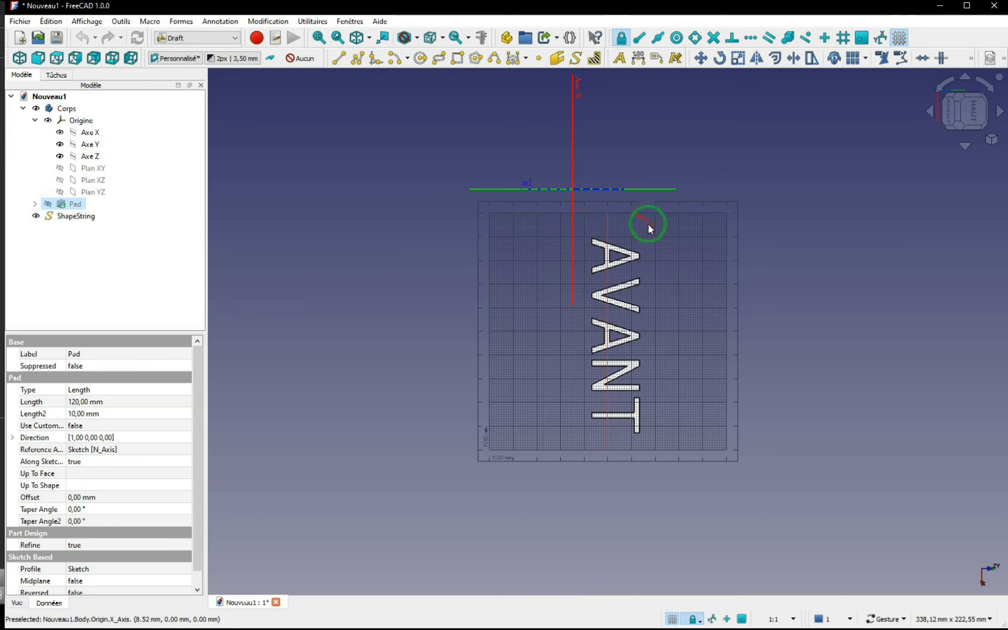
{"action": "left_click", "coordinate": [48, 204]}
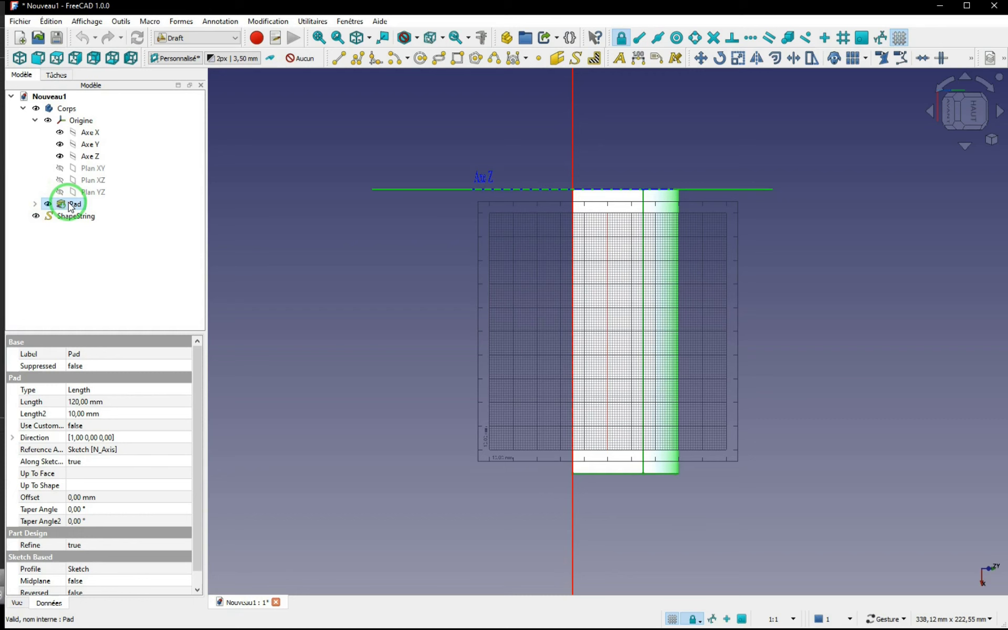
{"action": "right_click", "coordinate": [70, 206]}
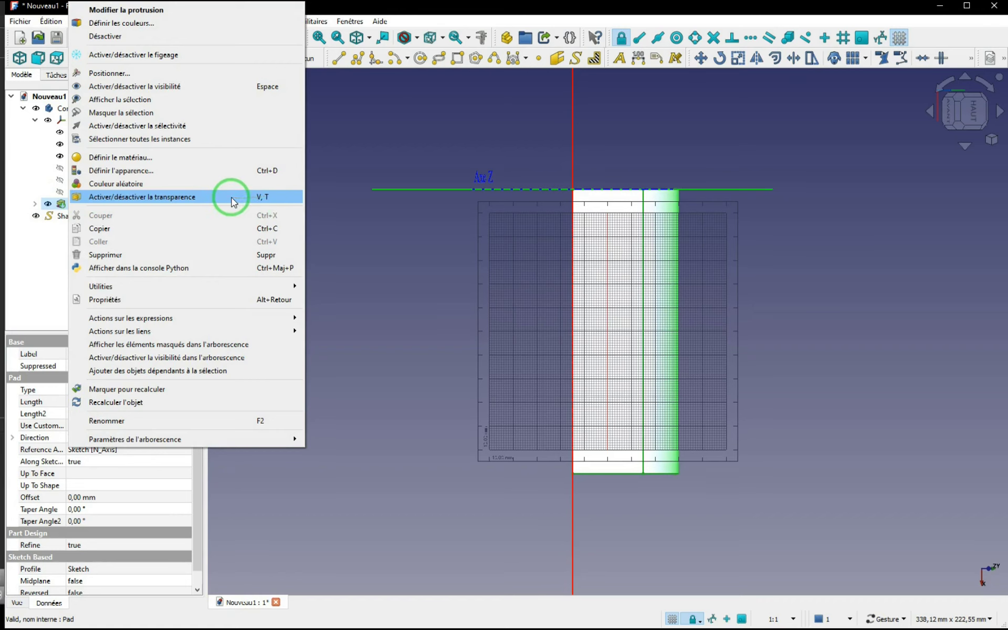
{"action": "left_click", "coordinate": [231, 197]}
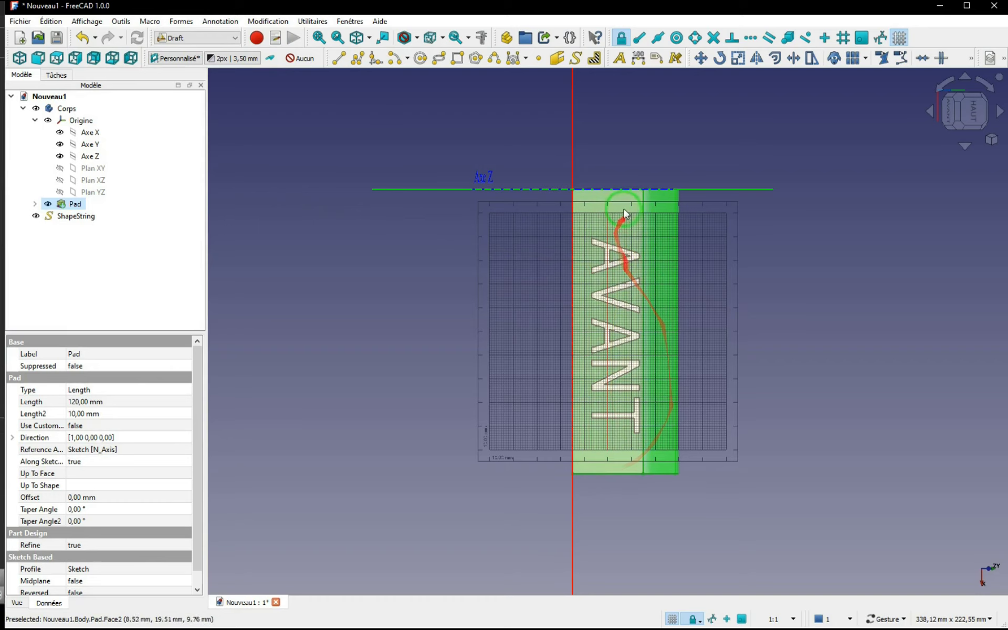
Step: Turn the view 90° so "AVANT" reads horizontally, and realign the working plane to the sloped face
{"action": "left_click", "coordinate": [943, 86]}
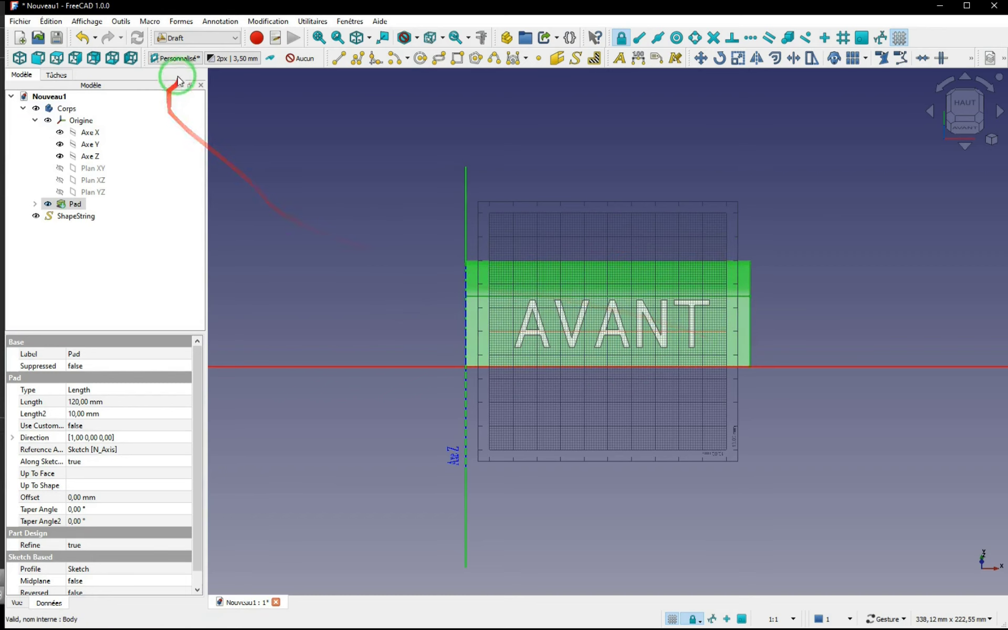
{"action": "left_click", "coordinate": [178, 58]}
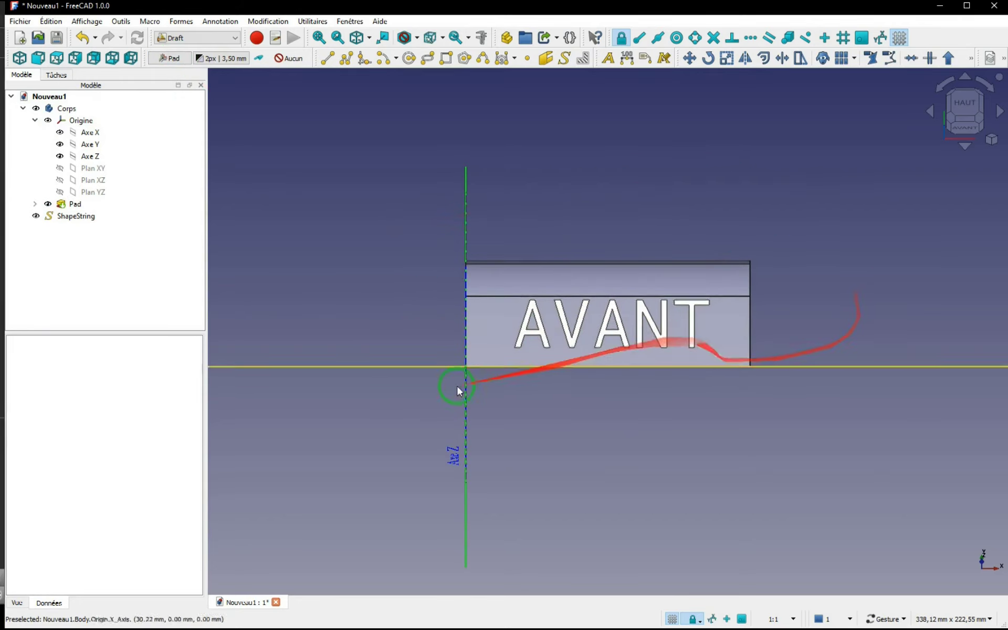
{"action": "left_click", "coordinate": [493, 317]}
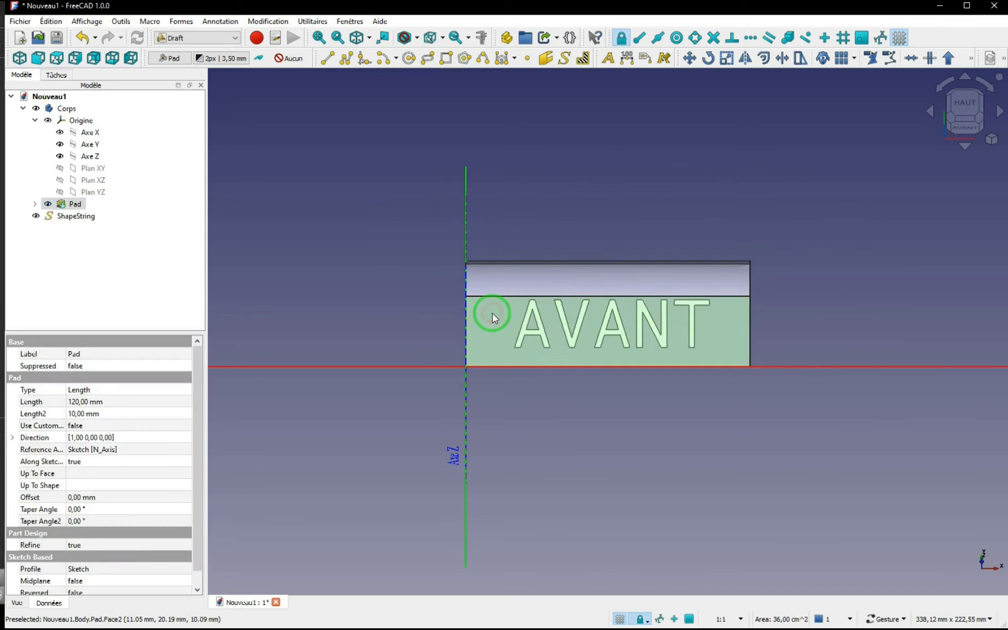
{"action": "left_click", "coordinate": [173, 61]}
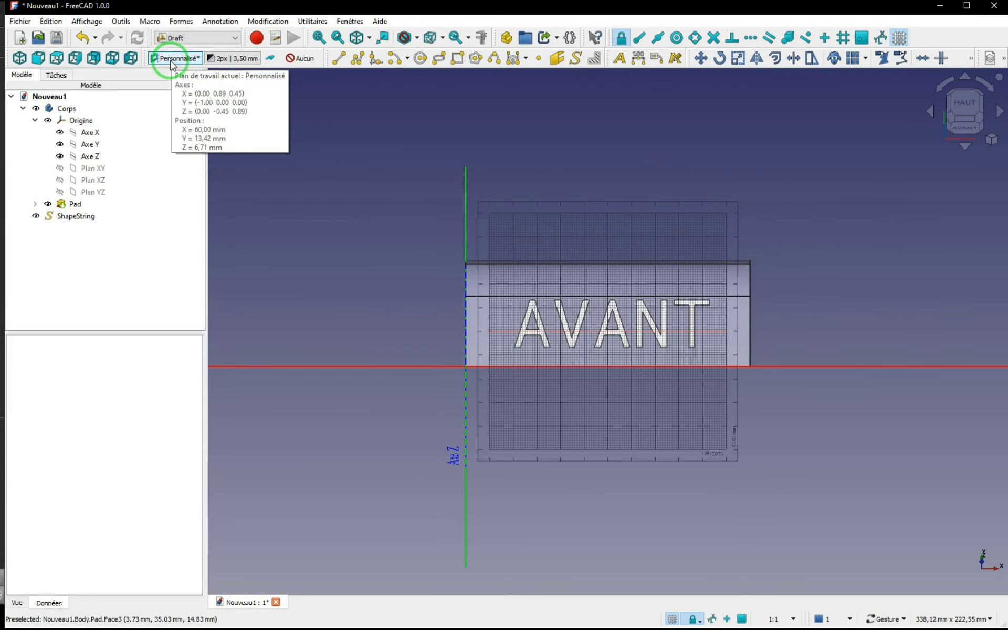
Step: Set the working plane's grid size to 150 squares so the grid spans the whole sloped face
{"action": "left_click", "coordinate": [174, 60]}
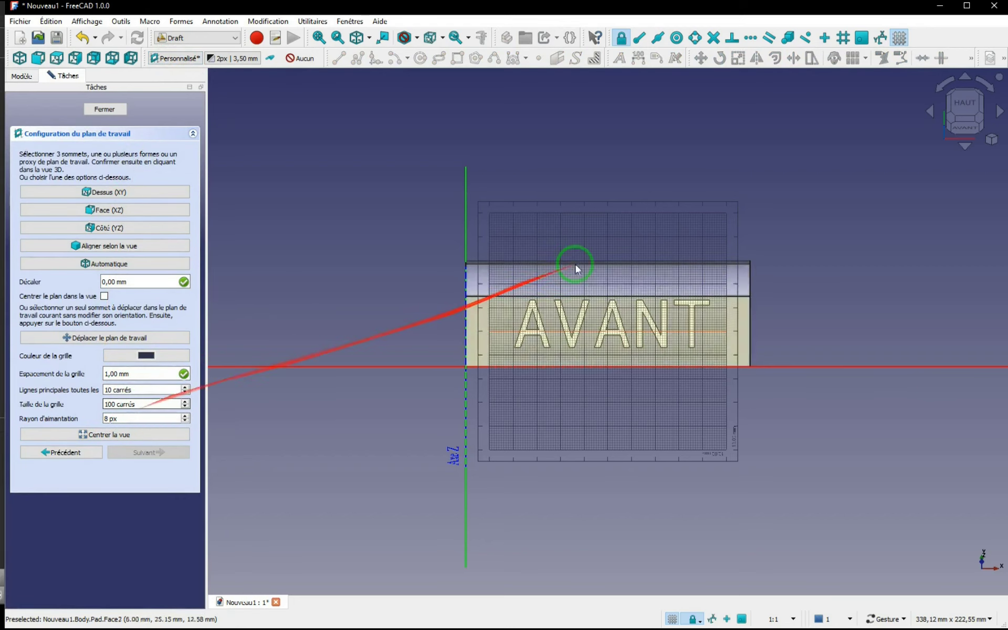
{"action": "scroll", "coordinate": [578, 271], "scroll_direction": "up", "scroll_amount": 3}
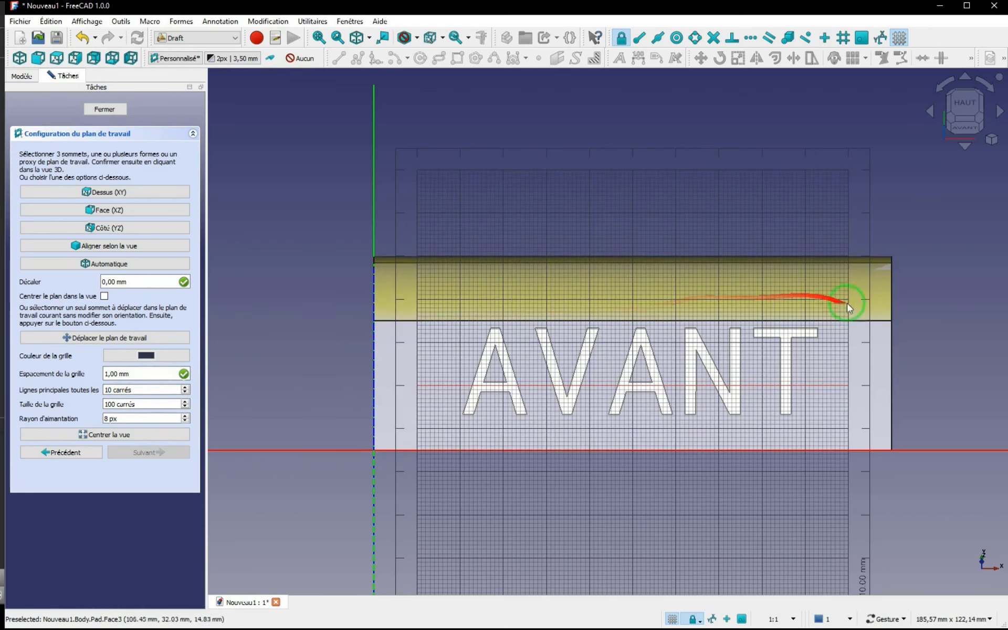
{"action": "double_click", "coordinate": [105, 404]}
{"action": "type", "text": "15"}
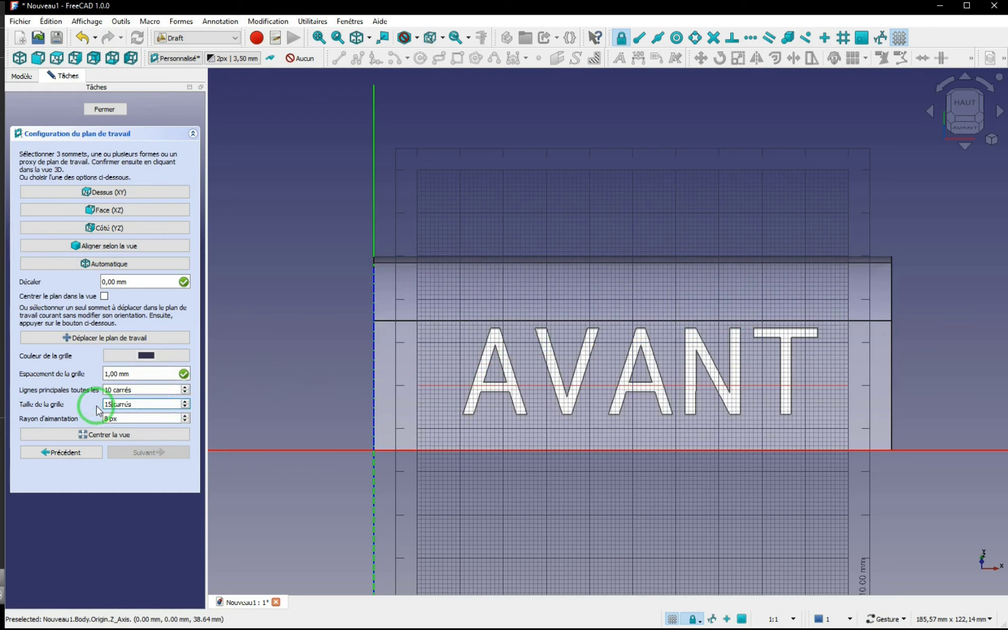
{"action": "type", "text": "0"}
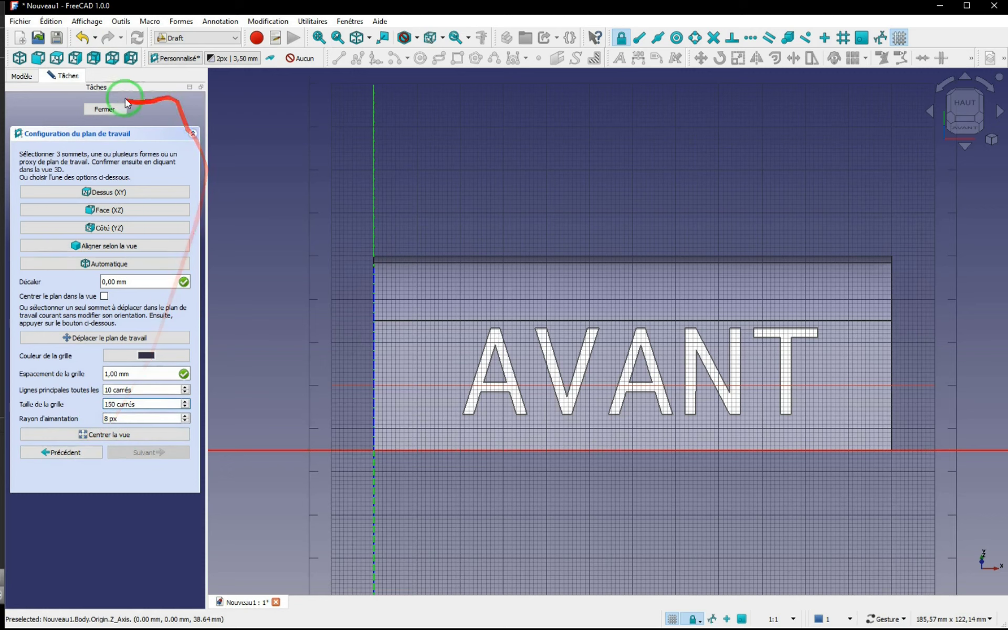
{"action": "left_click", "coordinate": [105, 109]}
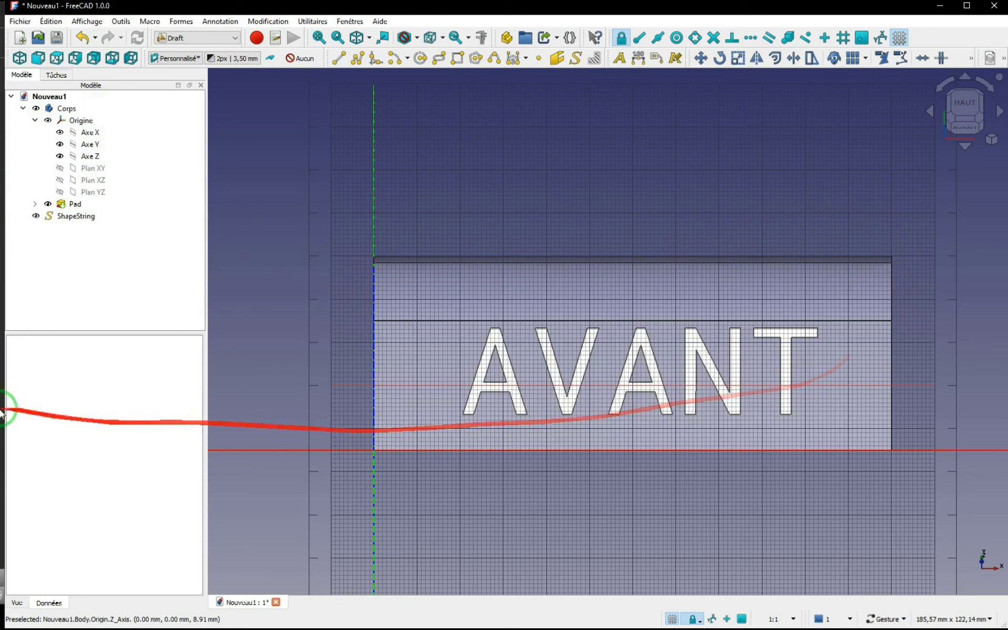
Step: Transform the "AVANT" ShapeString, shifting it slightly in the negative X direction to centre it along the sloped face
{"action": "right_click", "coordinate": [71, 220]}
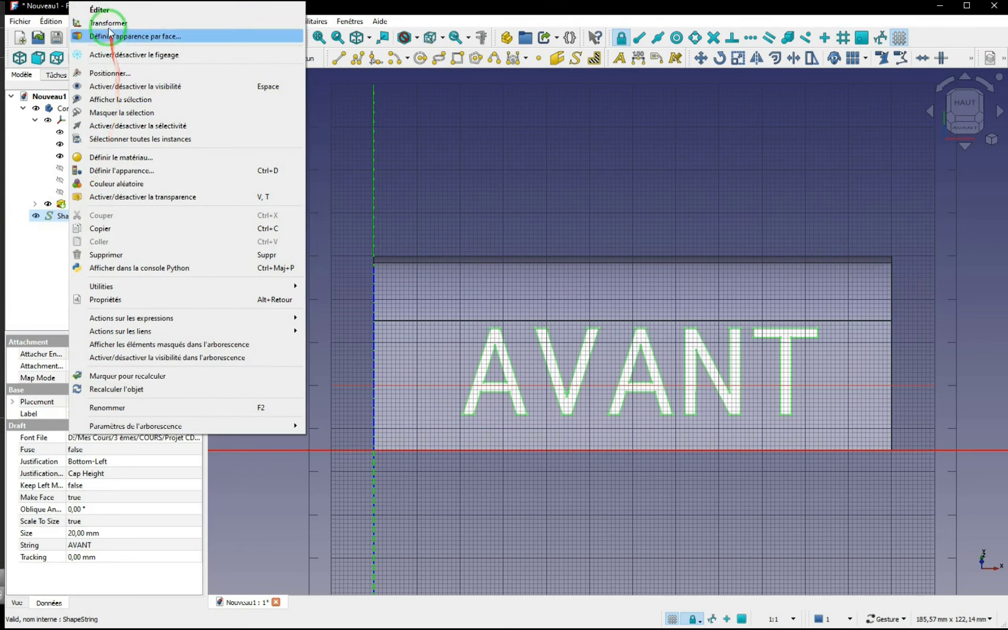
{"action": "left_click", "coordinate": [102, 24]}
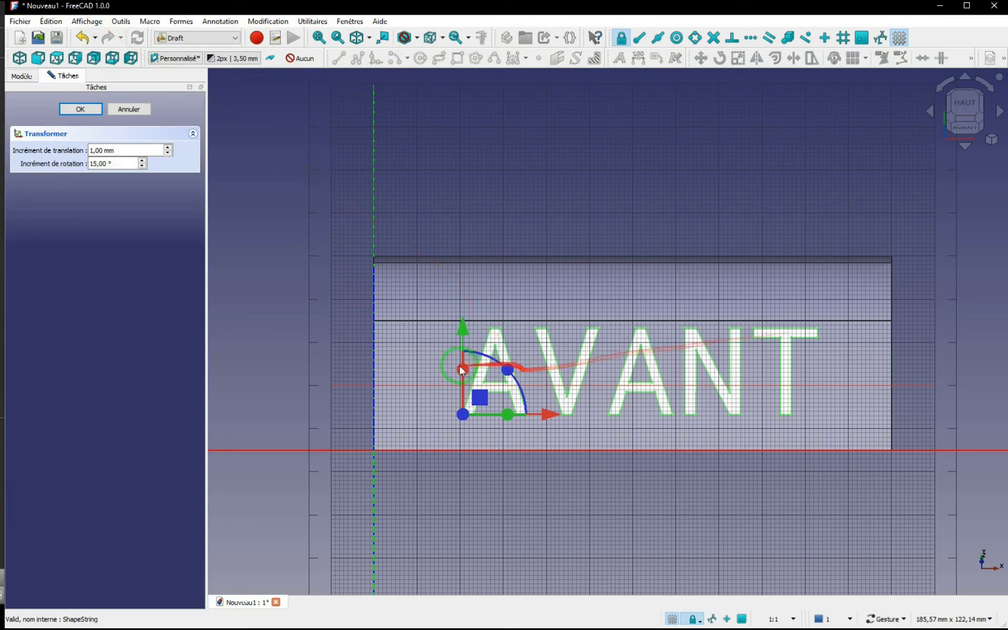
{"action": "left_click_drag", "start_coordinate": [552, 417], "coordinate": [542, 419]}
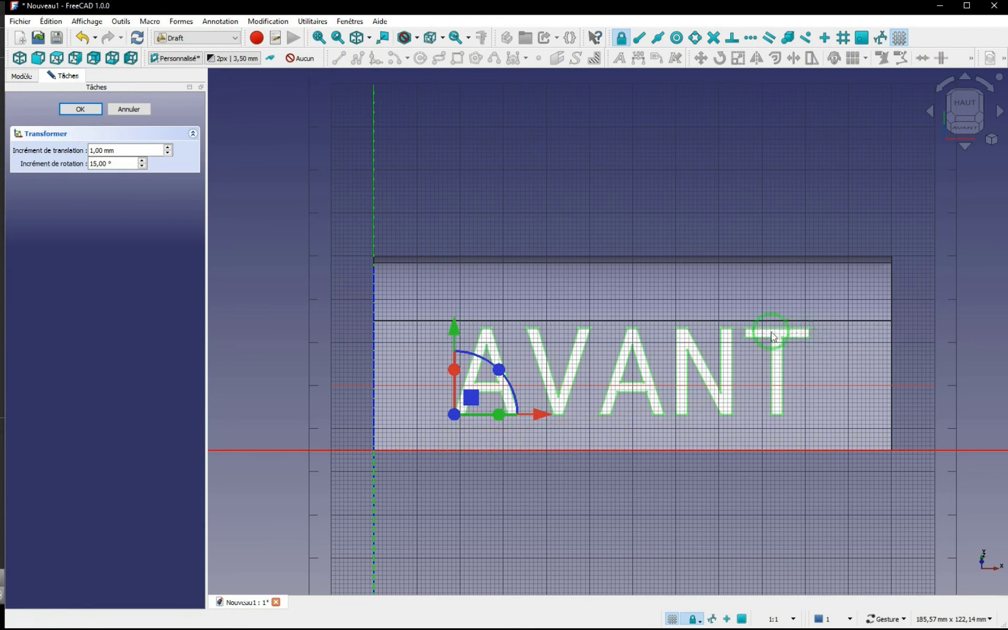
Step: Set the translation increment to 0.5 mm and lower "AVANT" along its green axis to centre it vertically on the sloped face
{"action": "left_click", "coordinate": [168, 153]}
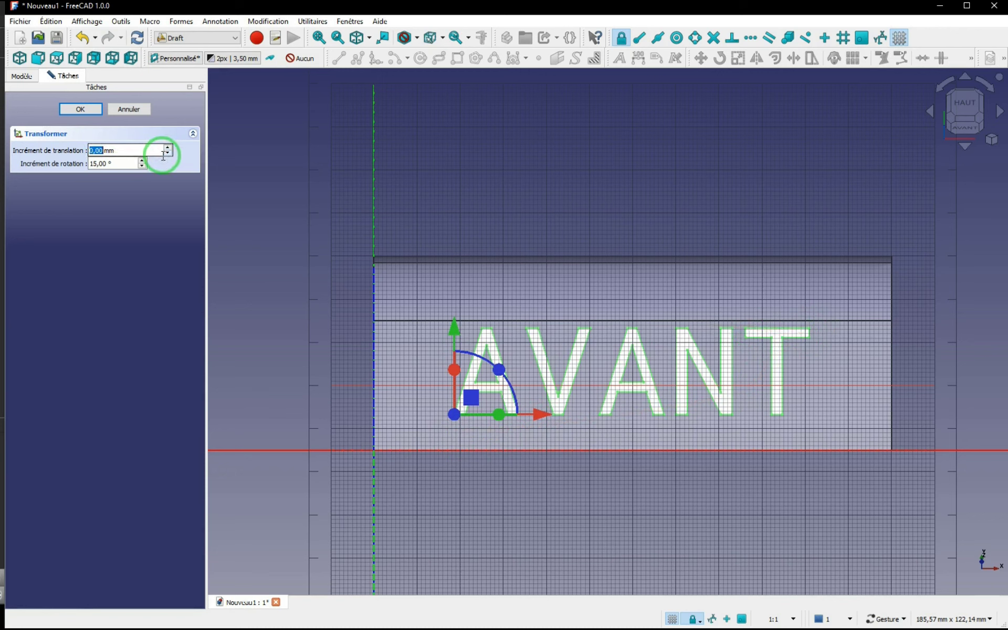
{"action": "type", "text": "0.5"}
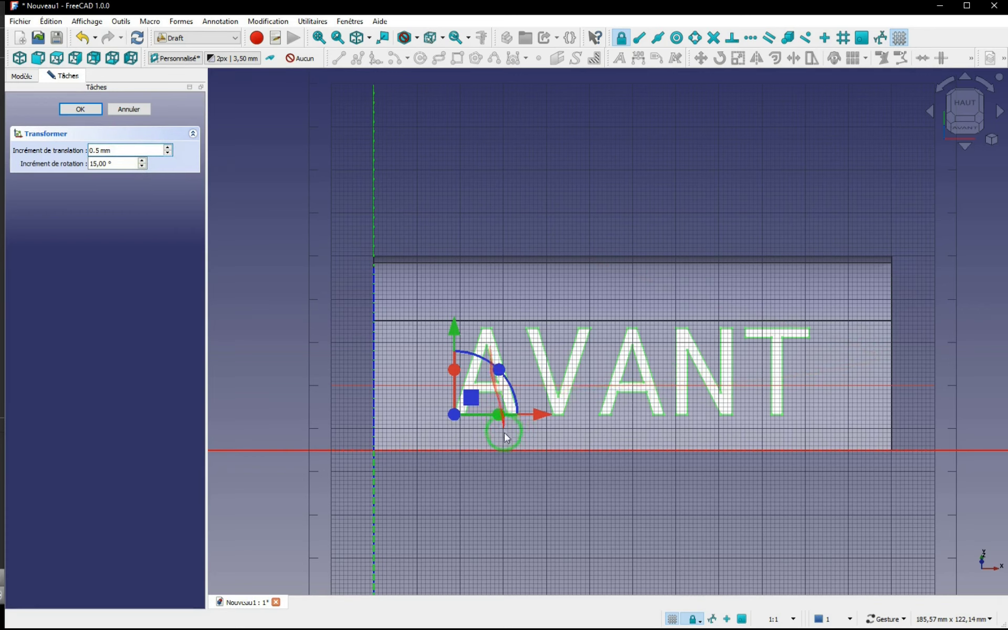
{"action": "left_click_drag", "start_coordinate": [452, 329], "coordinate": [454, 349]}
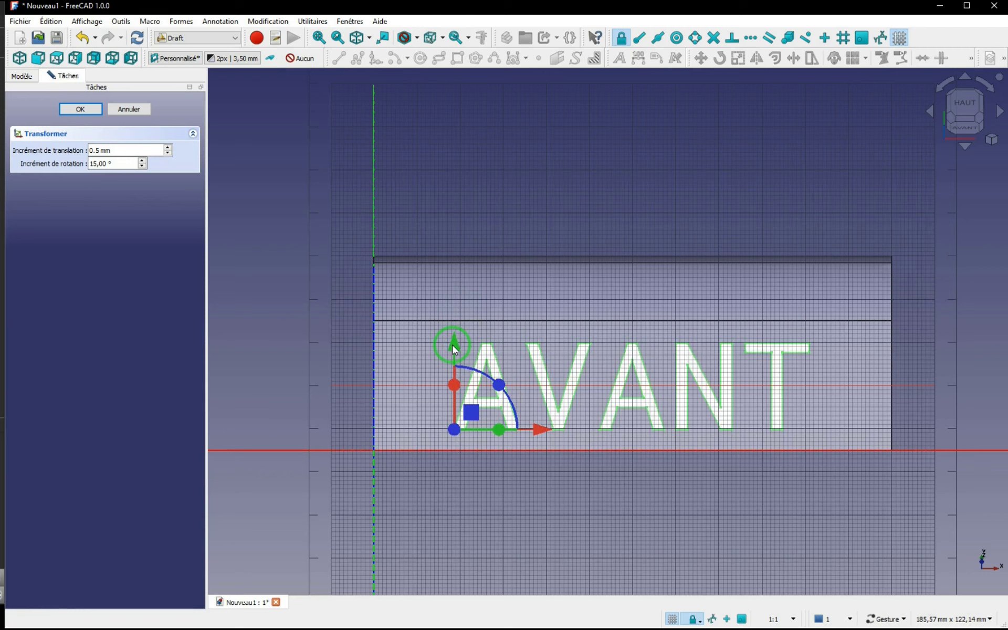
{"action": "left_click", "coordinate": [81, 109]}
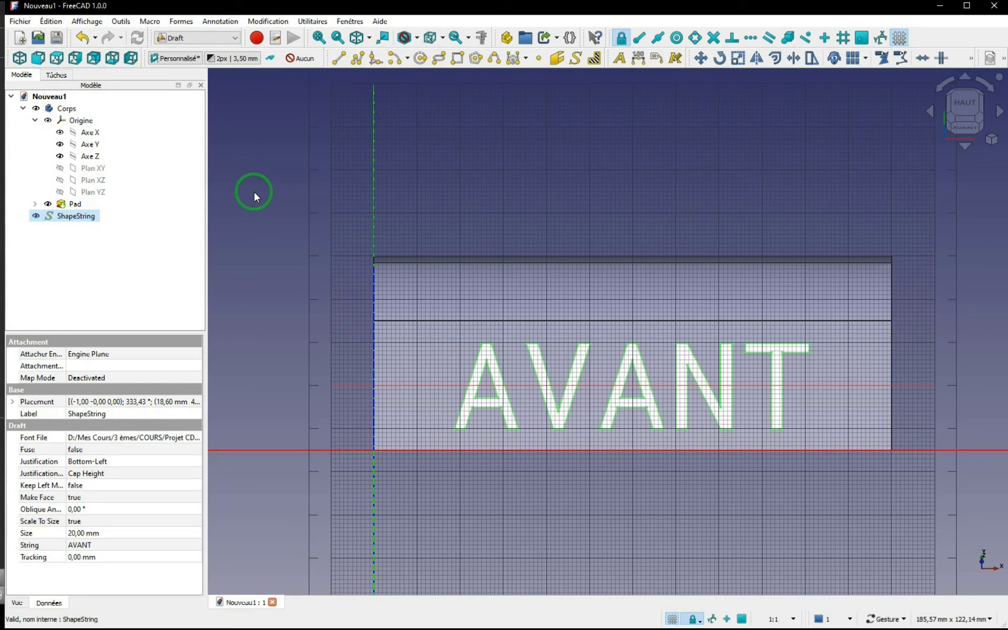
Step: Switch to the Part workbench and extrude the "AVANT" ShapeString 2 mm along its normal
{"action": "left_click", "coordinate": [234, 38]}
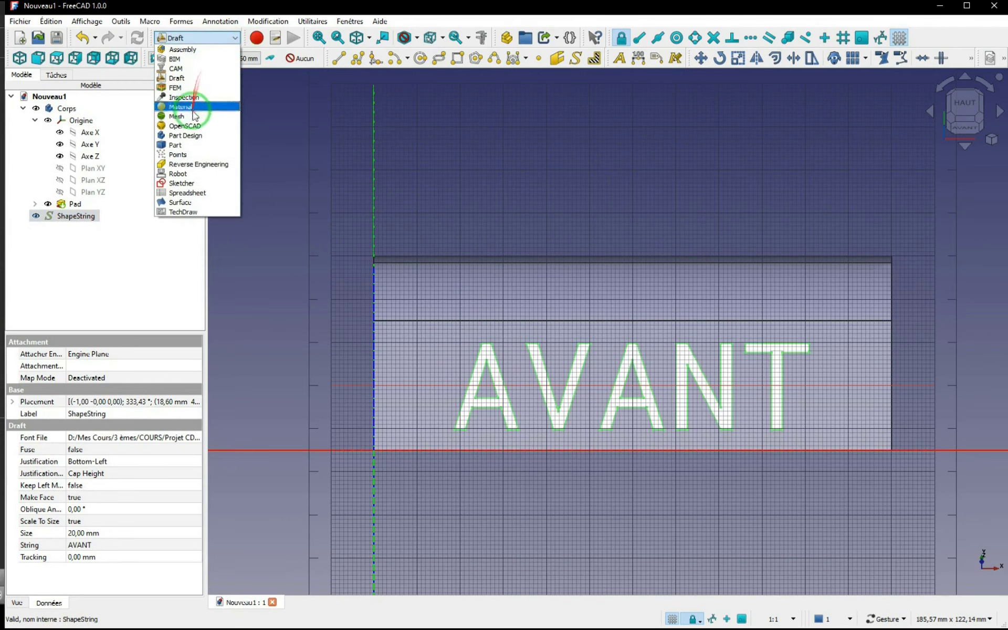
{"action": "left_click", "coordinate": [177, 144]}
{"action": "left_click_drag", "start_coordinate": [659, 452], "coordinate": [569, 391]}
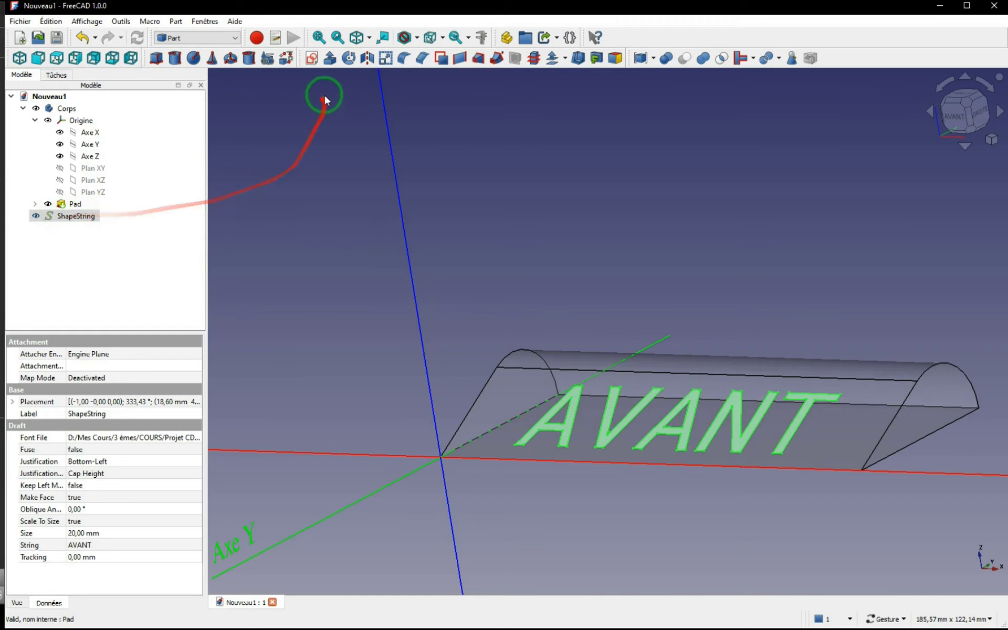
{"action": "left_click", "coordinate": [329, 59]}
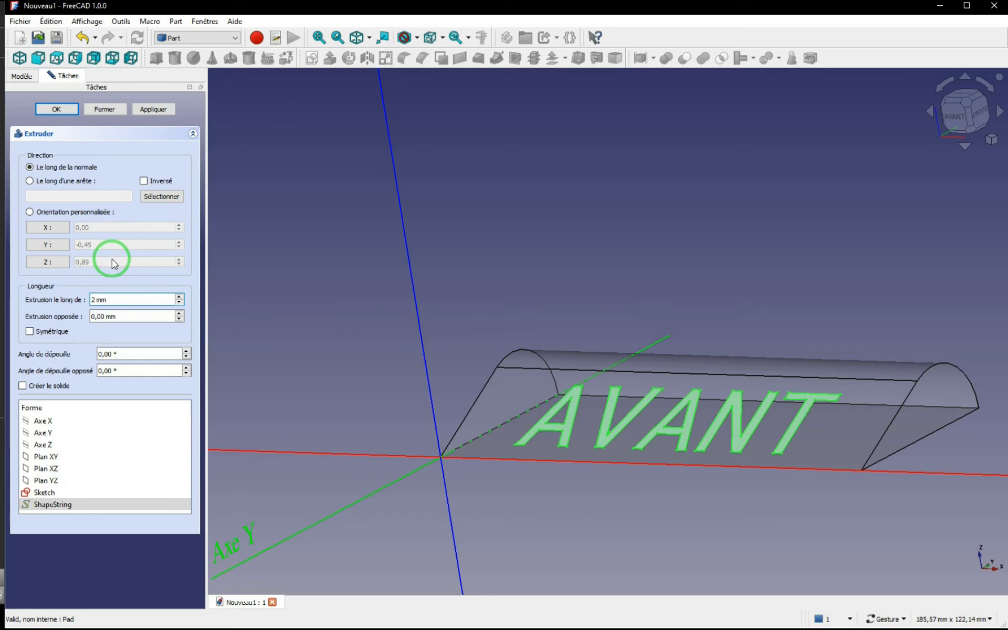
{"action": "left_click", "coordinate": [58, 109]}
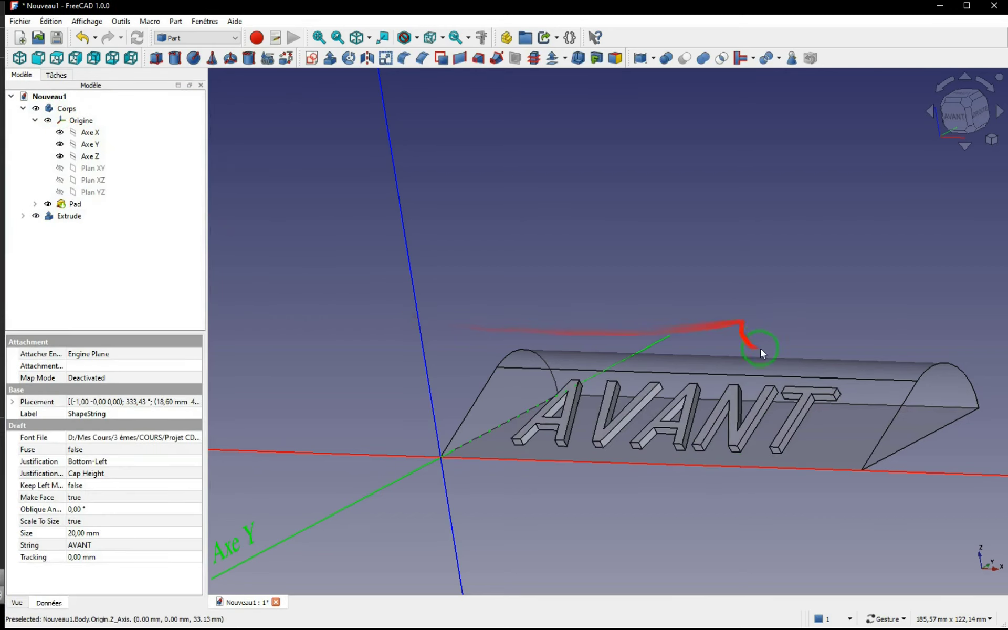
Step: Hollow the Pad with a Thickness of -2 mm, using its two end faces as the open faces
{"action": "left_click_drag", "start_coordinate": [816, 357], "coordinate": [860, 400]}
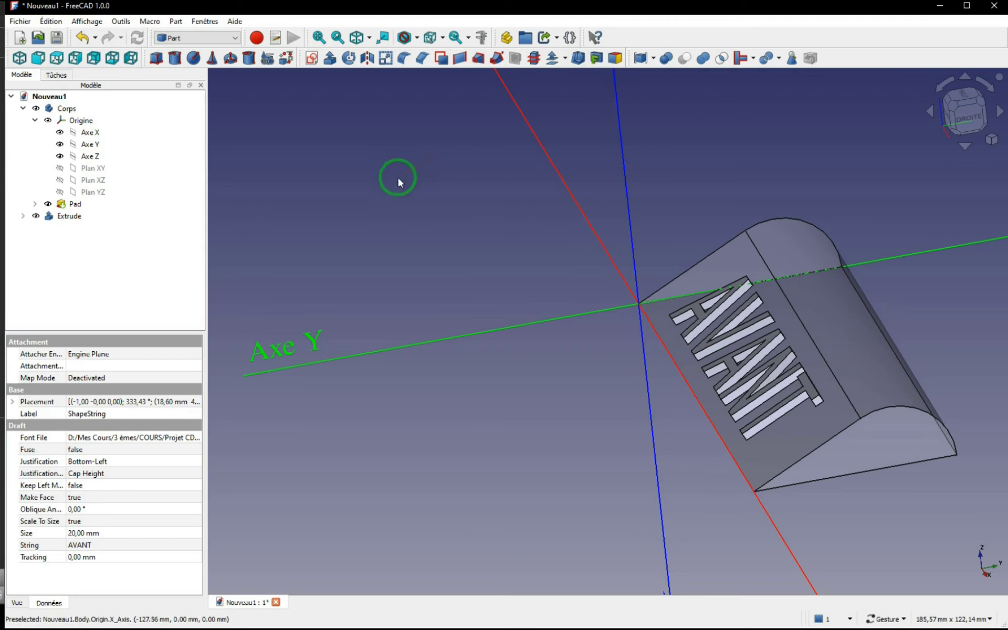
{"action": "mouse_move", "coordinate": [547, 434]}
{"action": "left_mouse_down"}
{"action": "mouse_move", "coordinate": [567, 407]}
{"action": "mouse_move", "coordinate": [556, 404]}
{"action": "mouse_move", "coordinate": [563, 420]}
{"action": "left_mouse_up"}
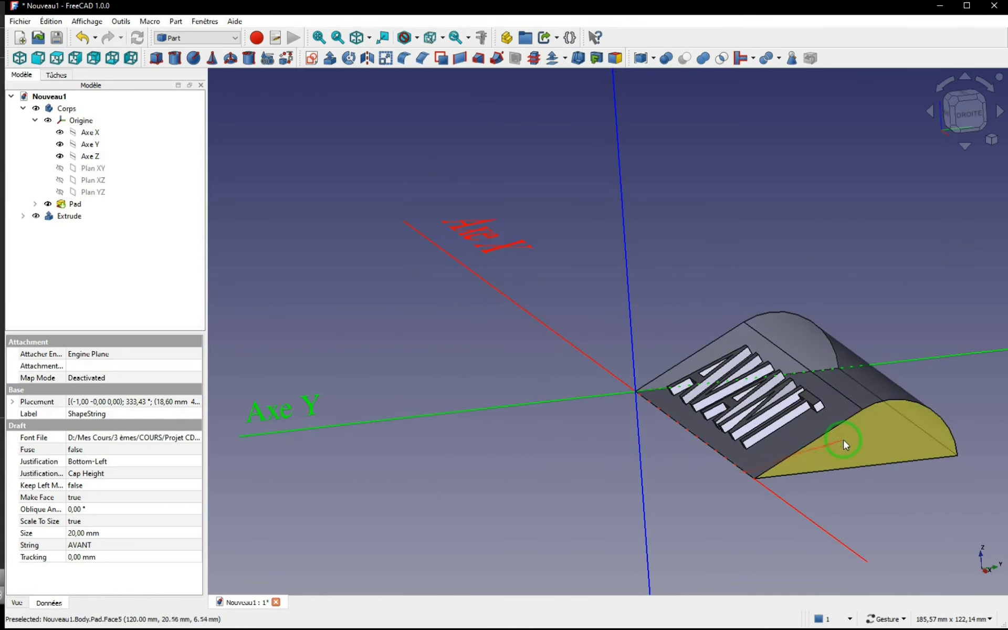
{"action": "left_click", "coordinate": [876, 436]}
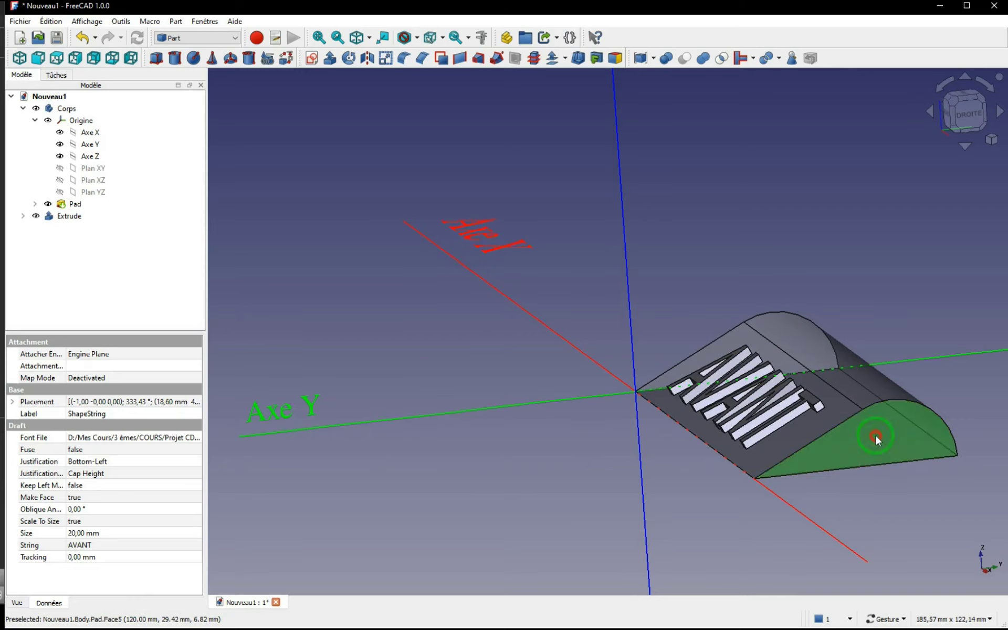
{"action": "left_click_drag", "start_coordinate": [470, 339], "coordinate": [372, 219]}
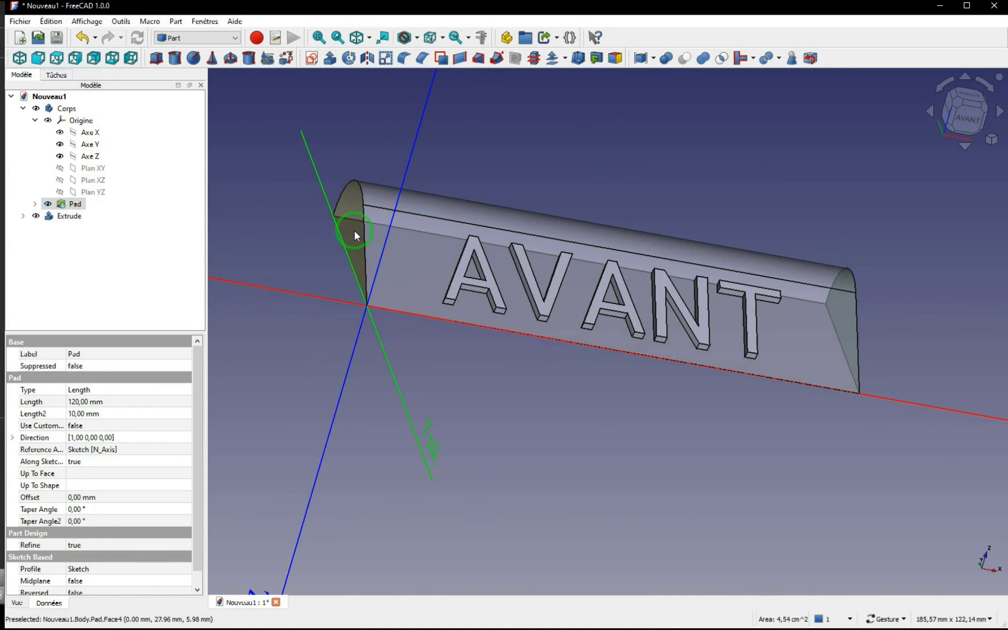
{"action": "left_click", "coordinate": [354, 228], "text": "ctrl"}
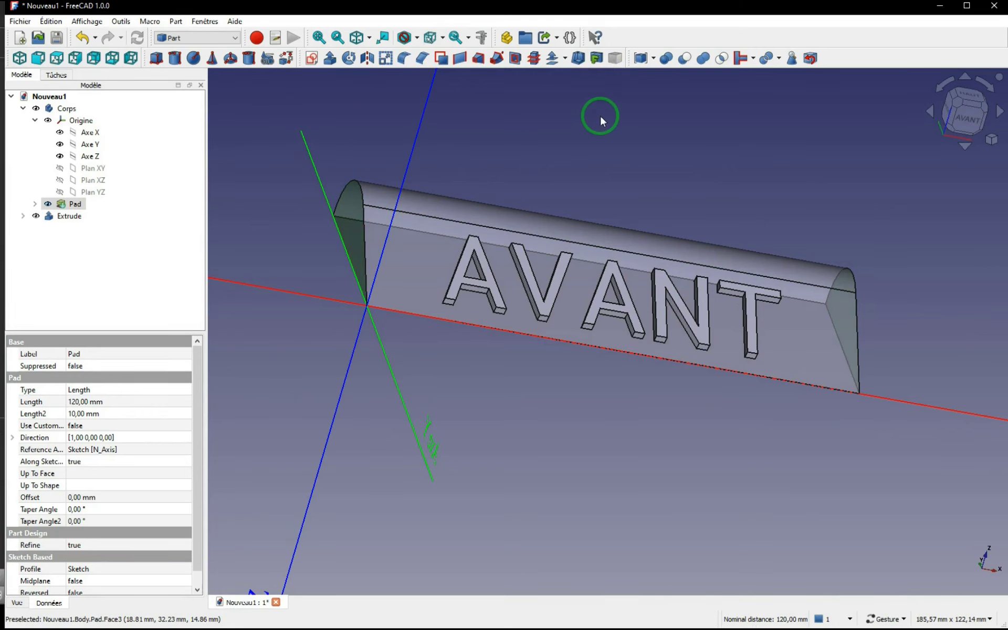
{"action": "left_click", "coordinate": [579, 59]}
{"action": "left_click_drag", "start_coordinate": [811, 300], "coordinate": [534, 350]}
{"action": "scroll", "coordinate": [558, 355], "scroll_direction": "up", "scroll_amount": 1}
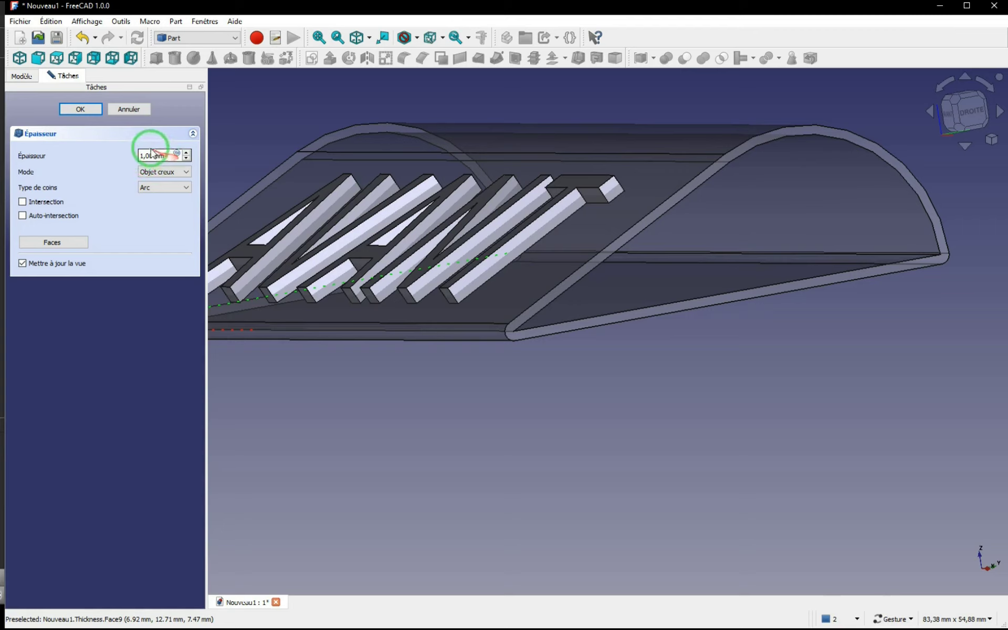
{"action": "left_click_drag", "start_coordinate": [156, 156], "coordinate": [114, 166]}
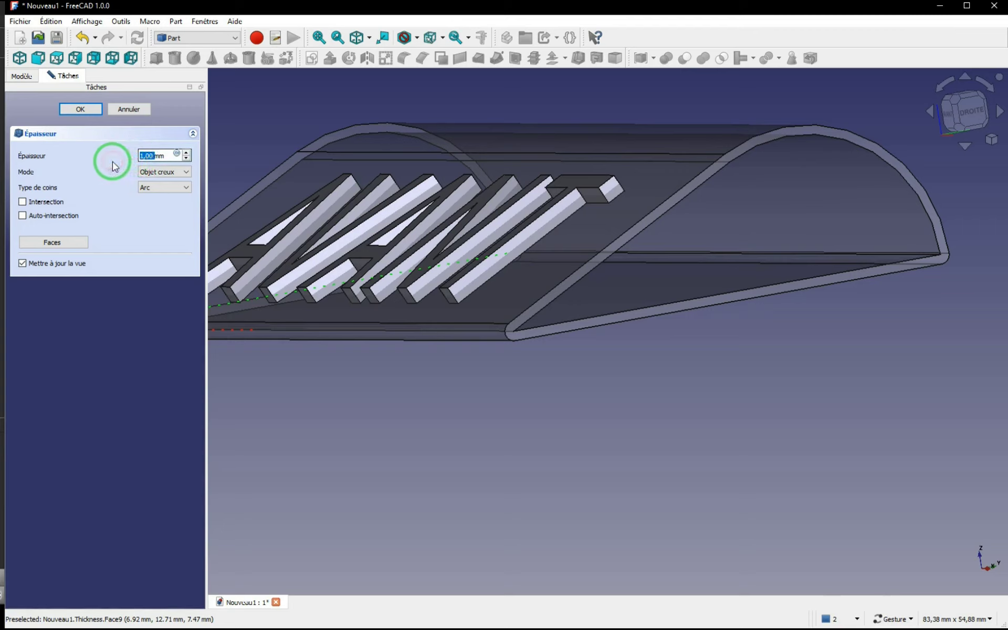
{"action": "type", "text": "1"}
{"action": "type", "text": "-"}
{"action": "type", "text": "2"}
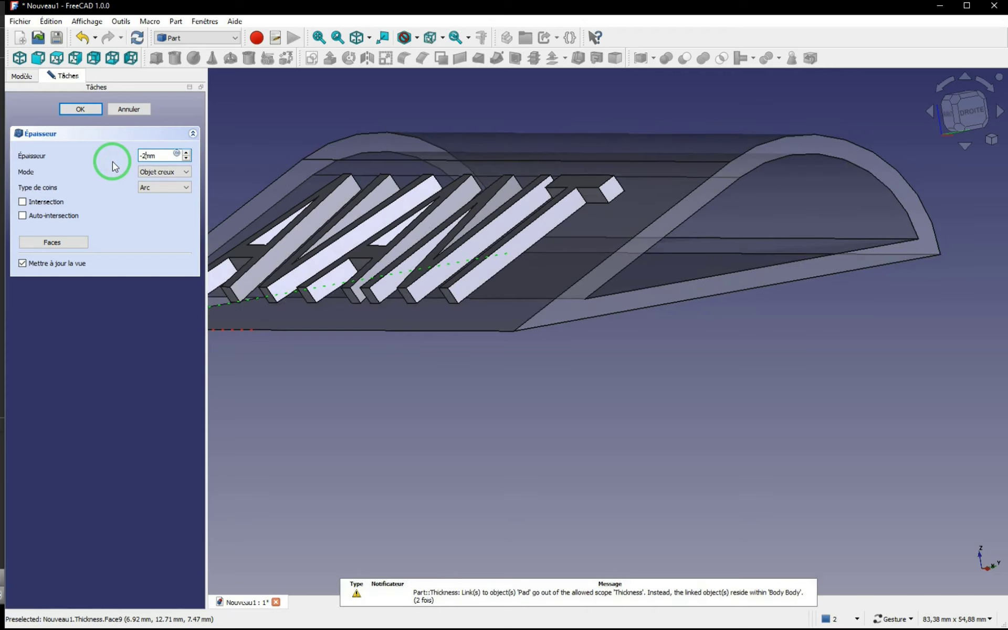
{"action": "left_click", "coordinate": [81, 109]}
Step: Examine the hollowed shell, the raised letters and their tree objects, toggling the Pad's visibility to compare
{"action": "left_click_drag", "start_coordinate": [715, 274], "coordinate": [539, 266]}
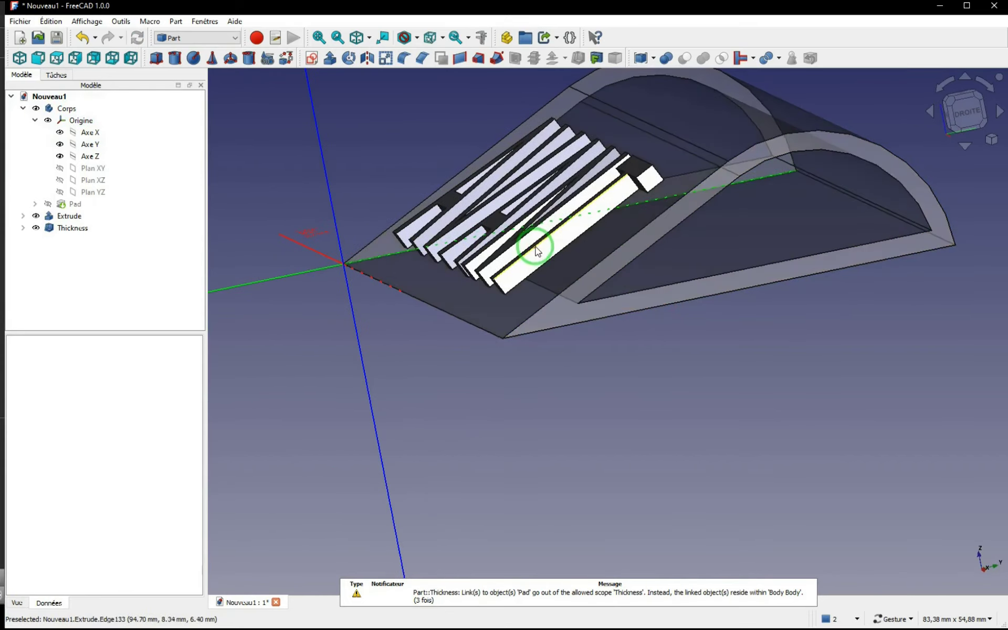
{"action": "left_click_drag", "start_coordinate": [720, 314], "coordinate": [689, 300]}
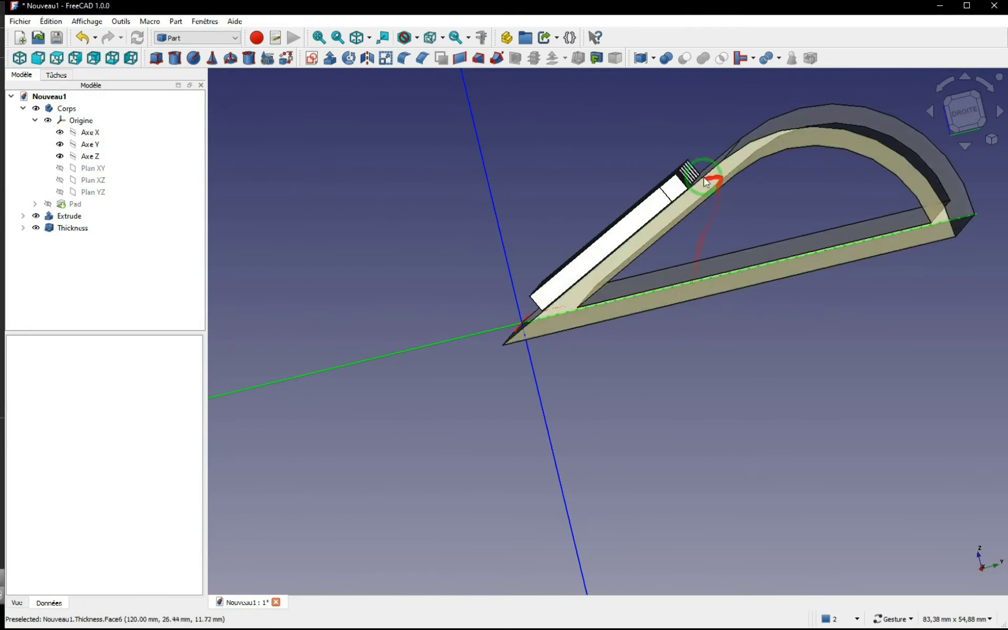
{"action": "left_click_drag", "start_coordinate": [697, 321], "coordinate": [746, 314]}
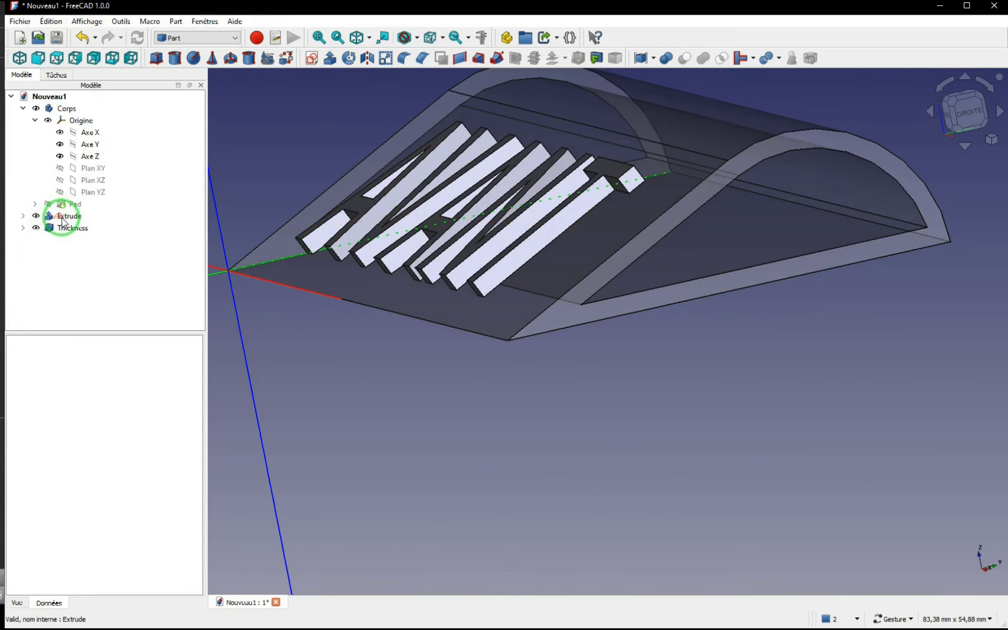
{"action": "left_click", "coordinate": [22, 216]}
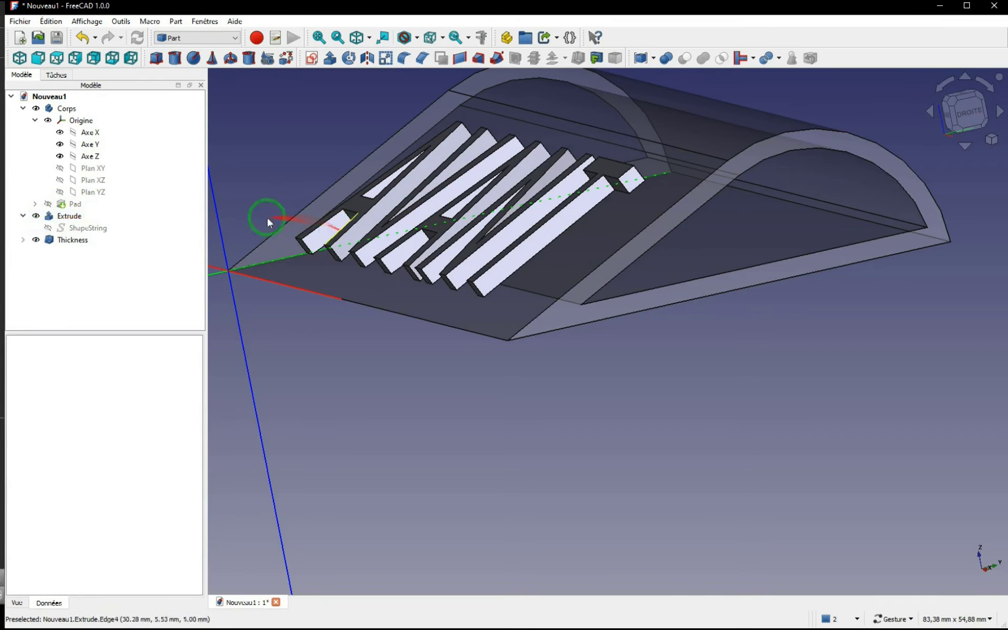
{"action": "left_click", "coordinate": [68, 220]}
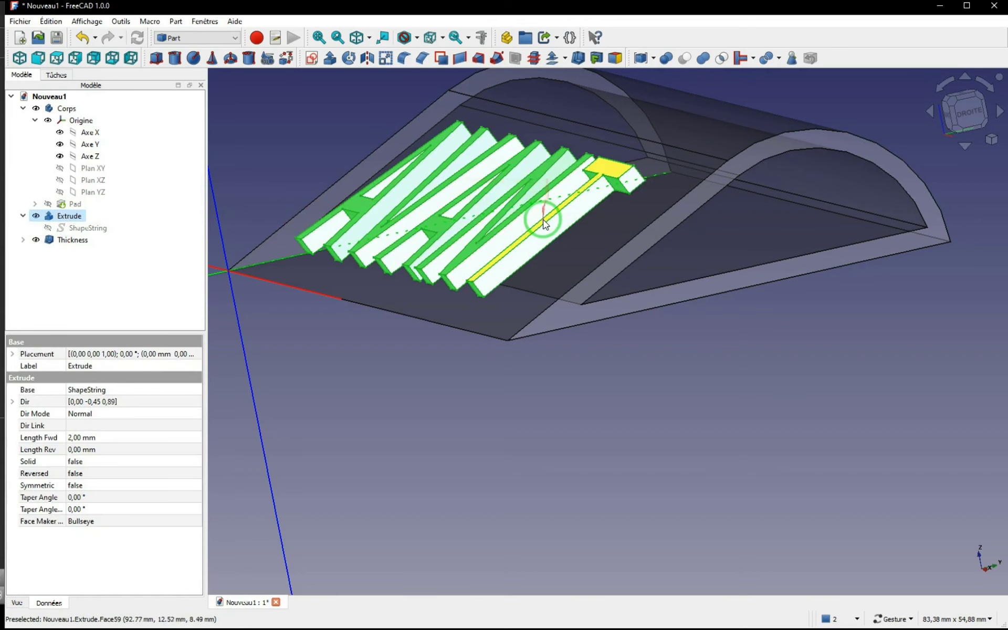
{"action": "left_click", "coordinate": [62, 244]}
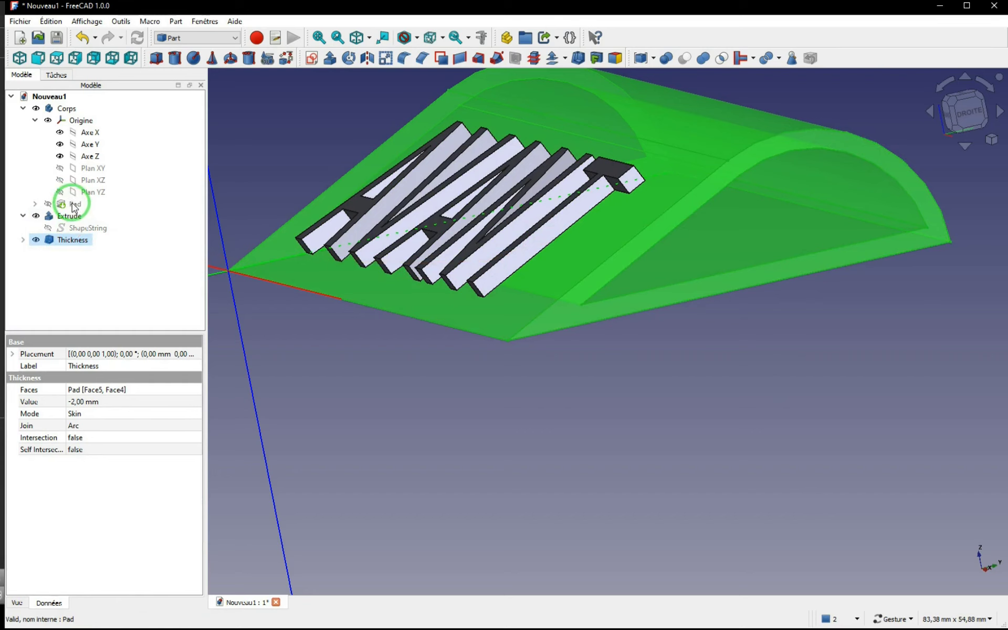
{"action": "left_click", "coordinate": [47, 204]}
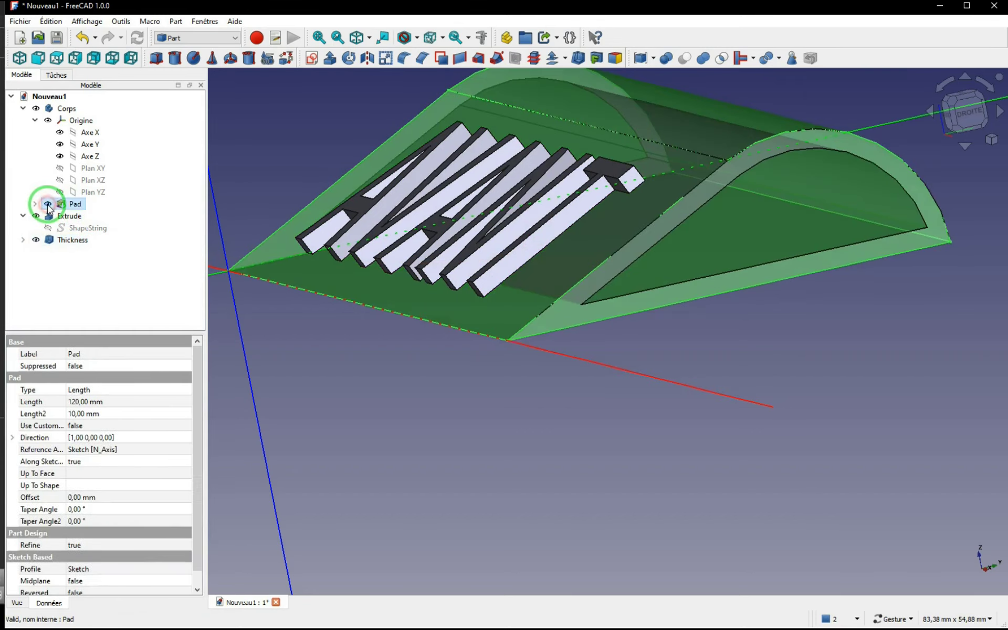
{"action": "left_click", "coordinate": [48, 204]}
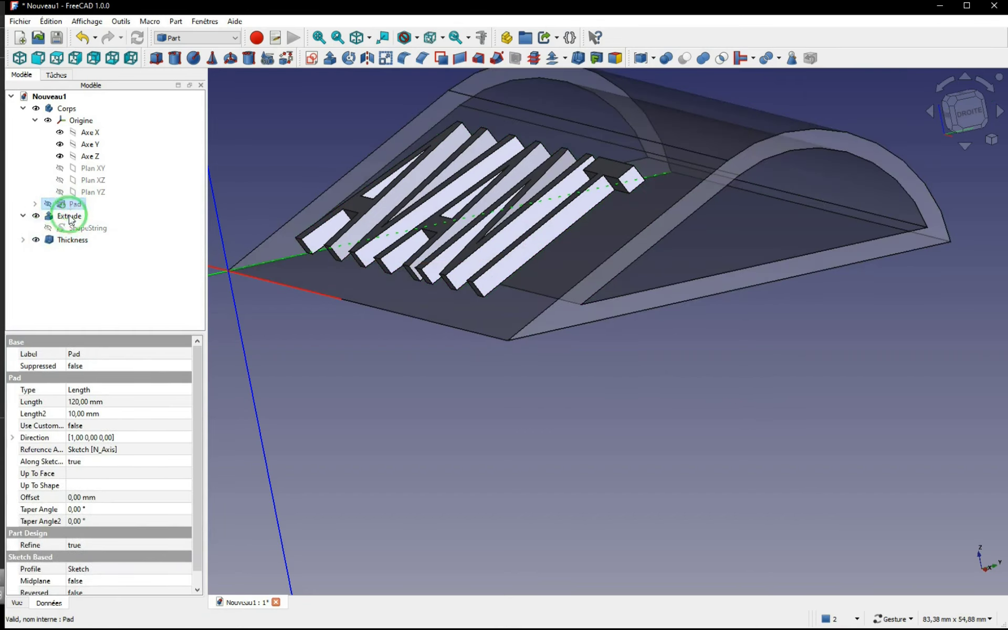
Step: Fuse the Extrude and Thickness objects with a Boolean union, and expand the resulting object in the tree to check its components
{"action": "left_click", "coordinate": [48, 216]}
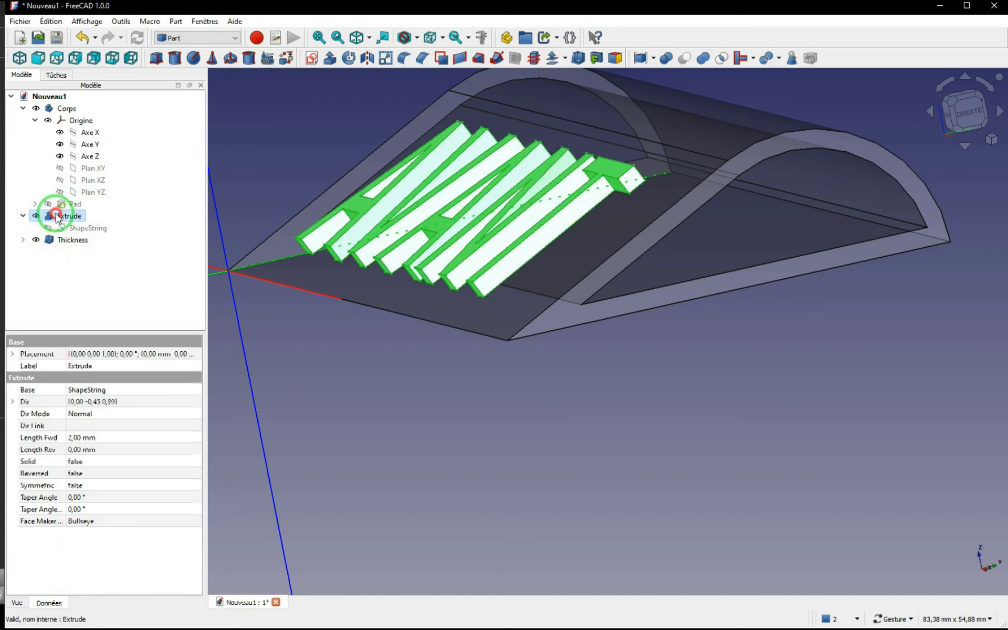
{"action": "left_click", "coordinate": [71, 244], "text": "ctrl"}
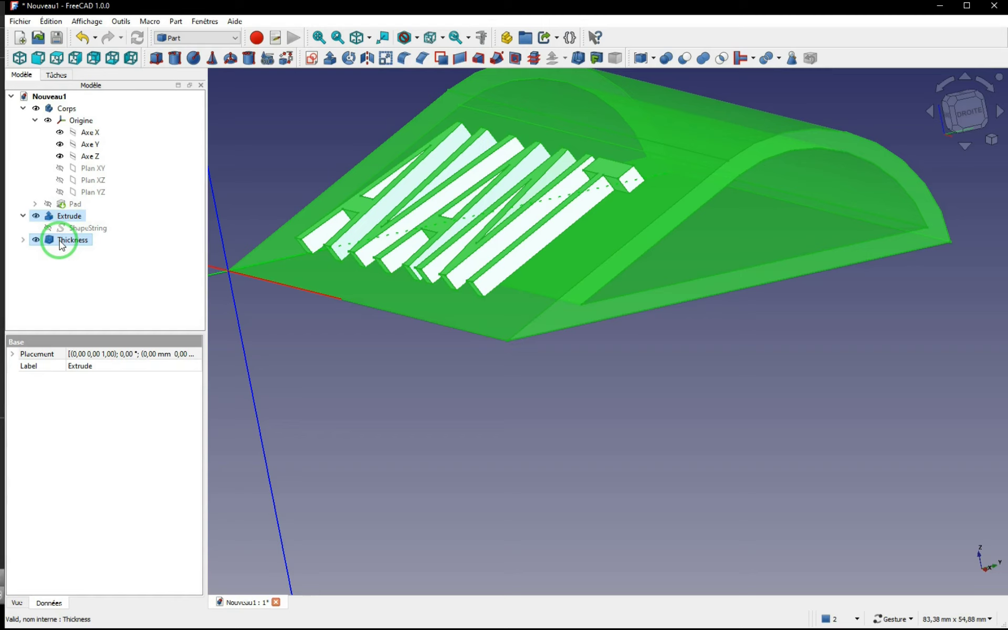
{"action": "left_click", "coordinate": [701, 59]}
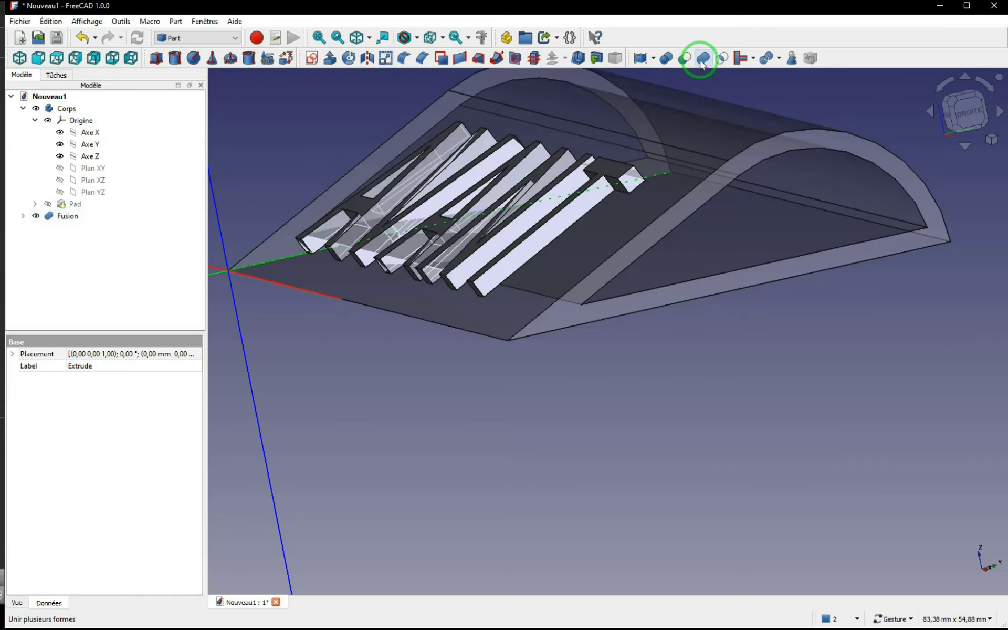
{"action": "left_click", "coordinate": [63, 219]}
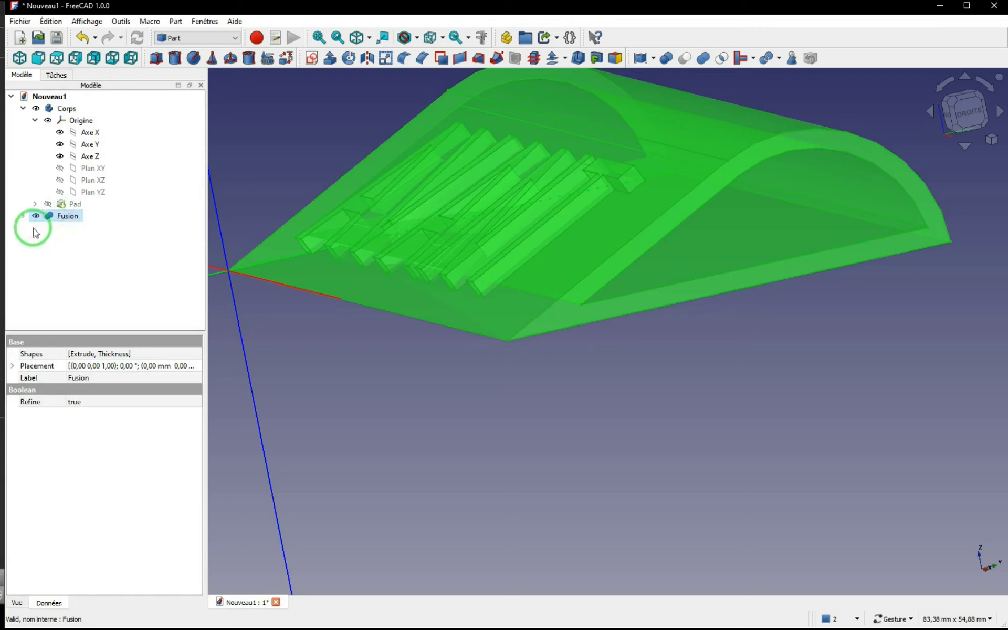
{"action": "left_click", "coordinate": [22, 216]}
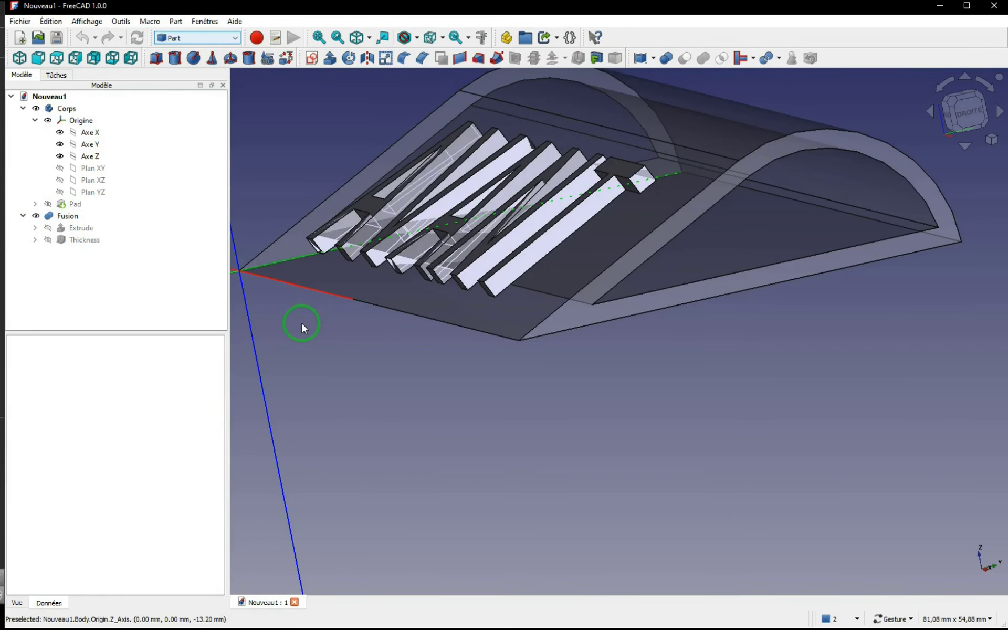
{"action": "left_click_drag", "start_coordinate": [805, 223], "coordinate": [674, 289]}
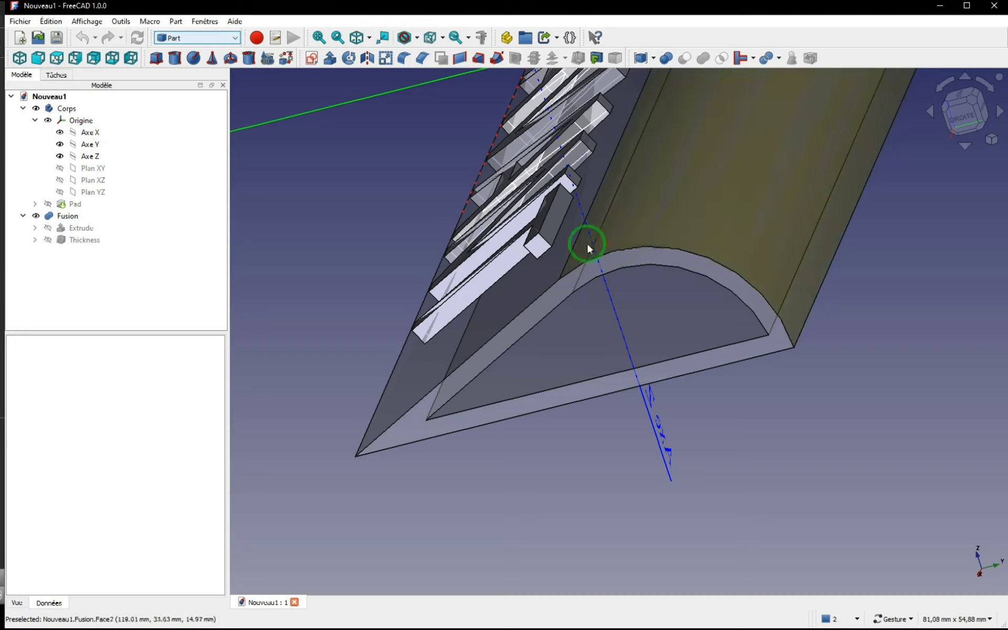
Step: Switch to the Draft workbench with the whole fused part in view
{"action": "left_click", "coordinate": [236, 38]}
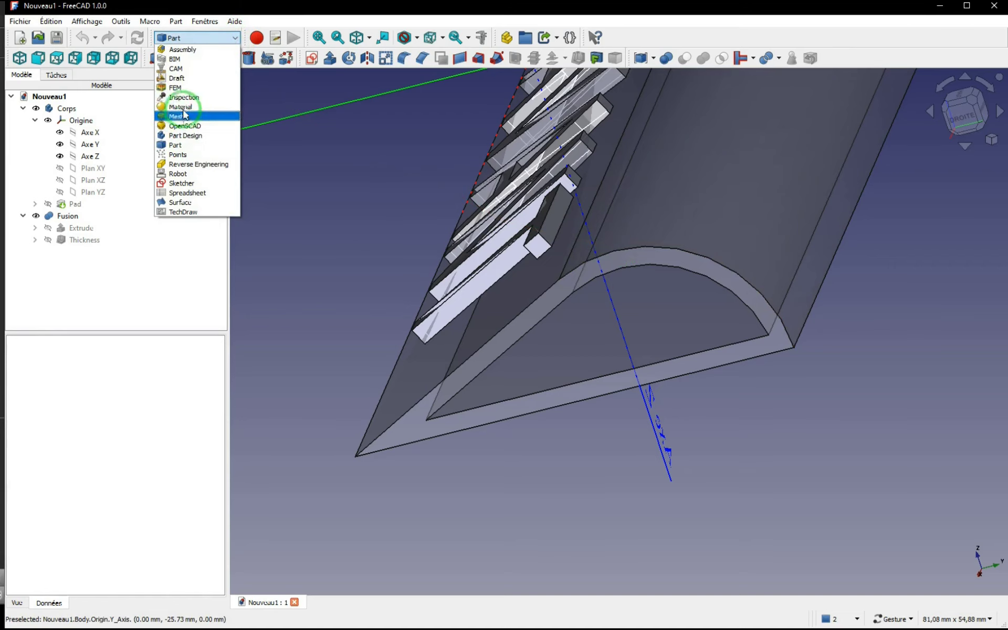
{"action": "left_click", "coordinate": [184, 78]}
{"action": "scroll", "coordinate": [488, 189], "scroll_direction": "down", "scroll_amount": 4}
{"action": "left_click_drag", "start_coordinate": [488, 189], "coordinate": [623, 228]}
{"action": "right_click_drag", "start_coordinate": [623, 228], "coordinate": [576, 318]}
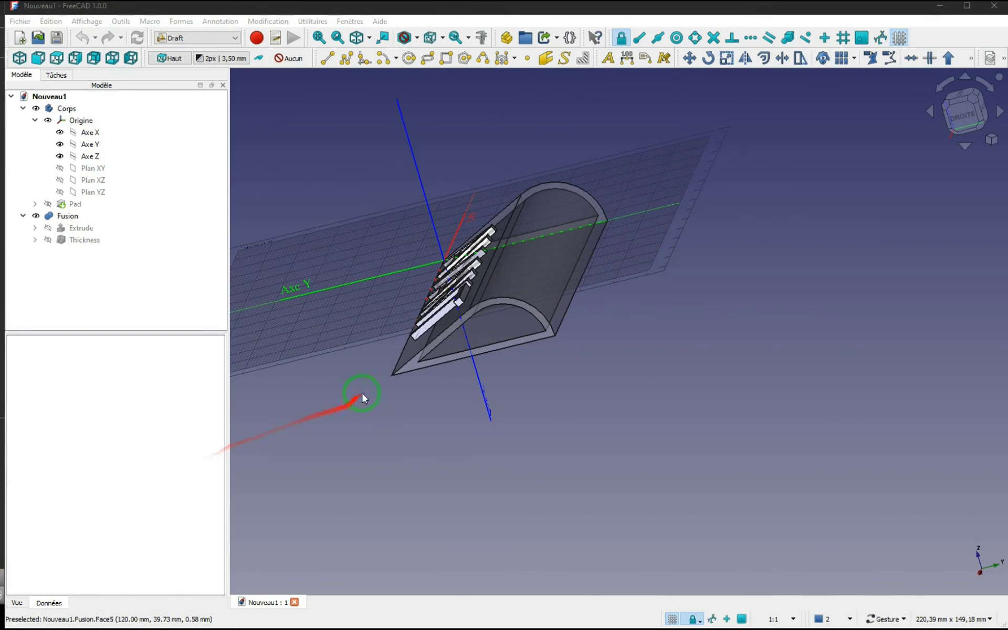
Step: Align the working plane with the two long straight edges bounding the part's curved face, and check its tilt from the side
{"action": "left_click", "coordinate": [512, 212]}
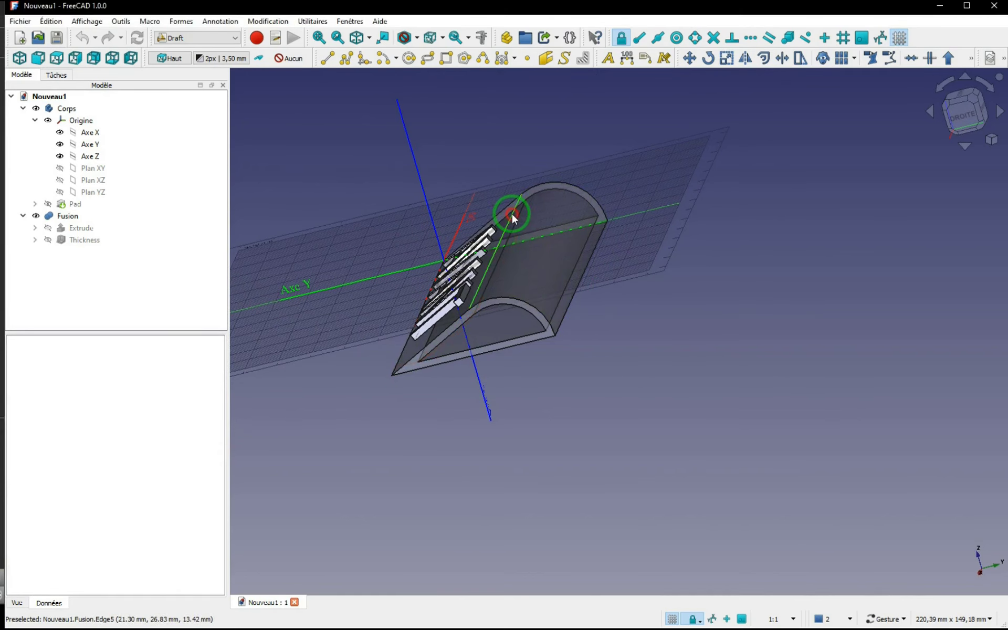
{"action": "left_click", "coordinate": [586, 272], "text": "ctrl"}
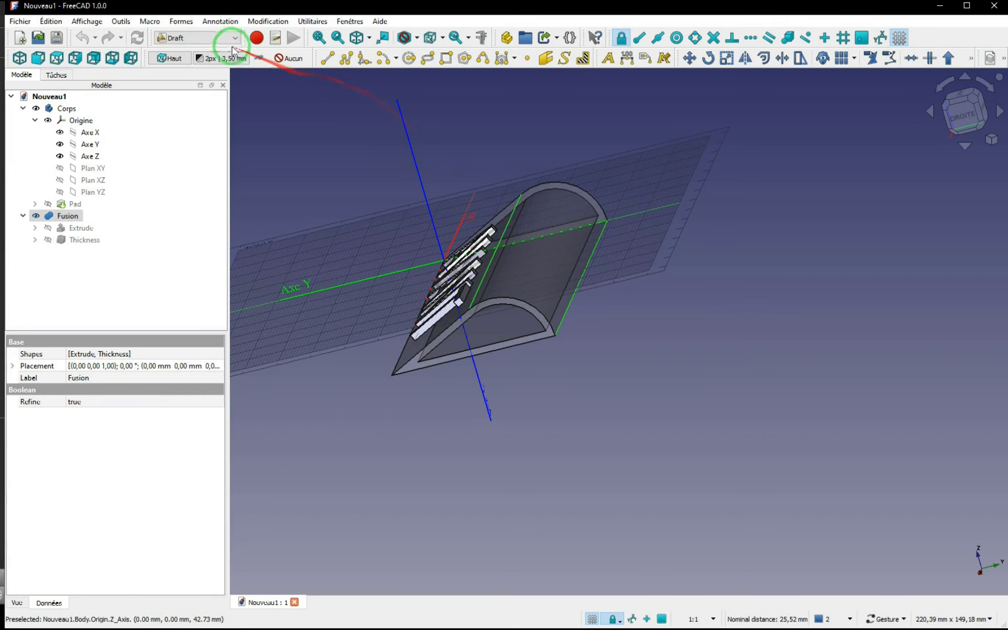
{"action": "left_click", "coordinate": [171, 58]}
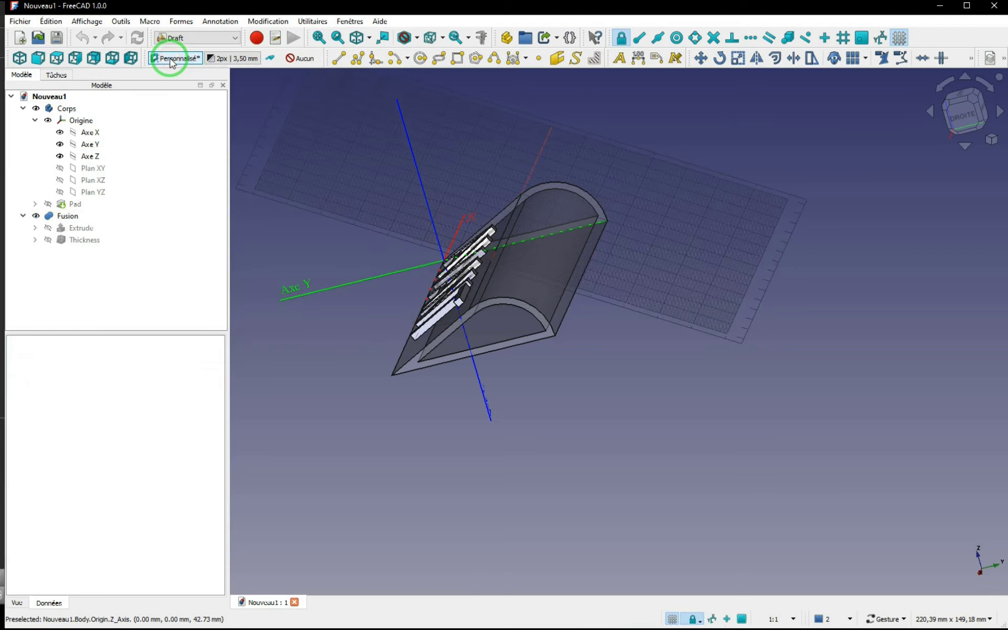
{"action": "left_click_drag", "start_coordinate": [623, 256], "coordinate": [644, 232]}
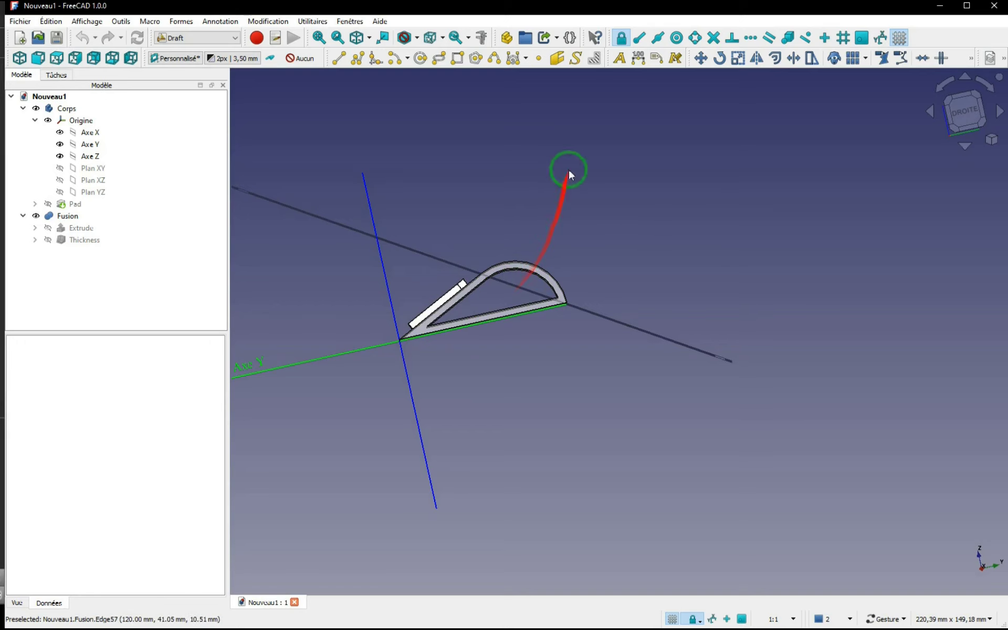
{"action": "left_click_drag", "start_coordinate": [696, 253], "coordinate": [633, 288]}
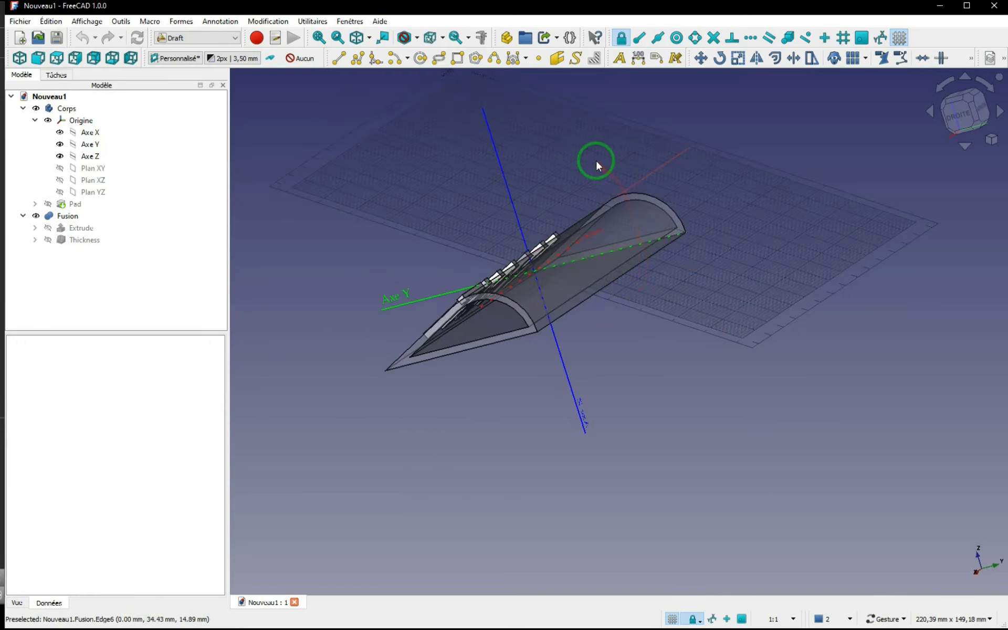
Step: Create a ShapeString reading "ARRIERE" with a height of 20 mm on the working plane, using the RobotoMono-VariableFont_wght.ttf font
{"action": "left_click", "coordinate": [576, 58]}
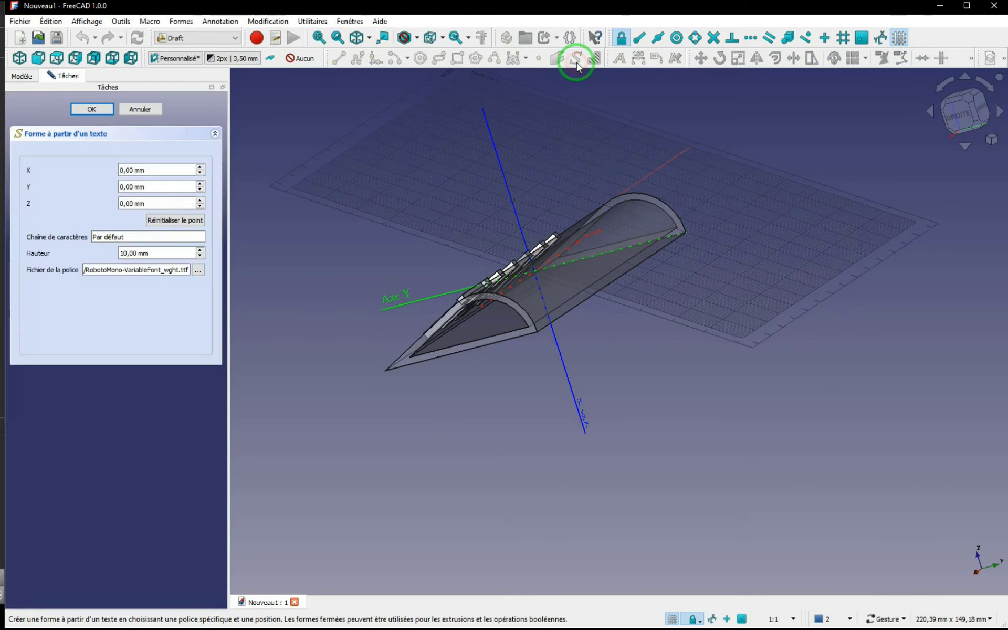
{"action": "left_click", "coordinate": [122, 237]}
{"action": "left_click_drag", "start_coordinate": [121, 237], "coordinate": [71, 227]}
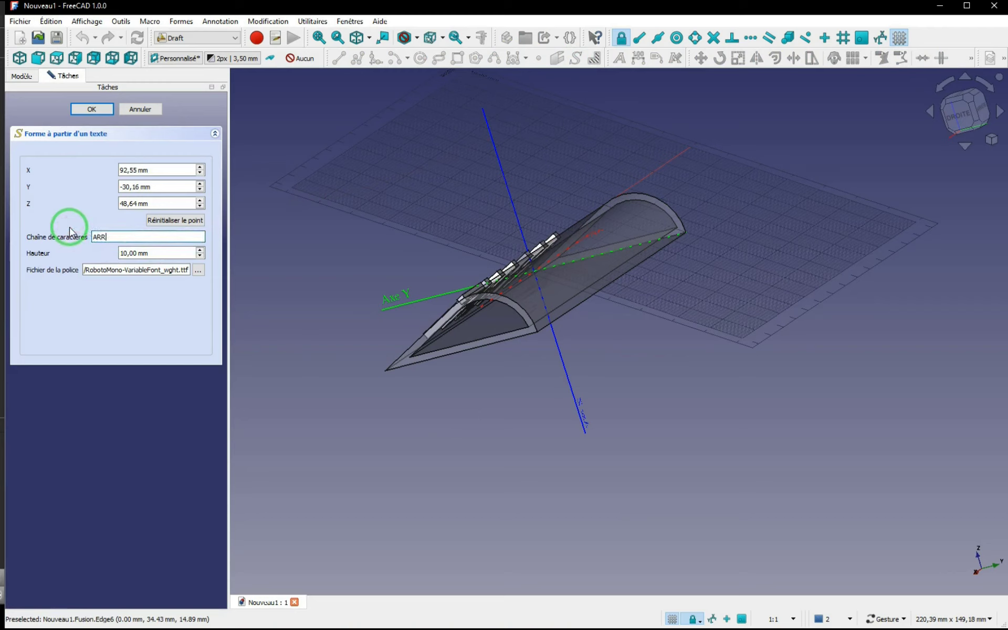
{"action": "left_click", "coordinate": [157, 254]}
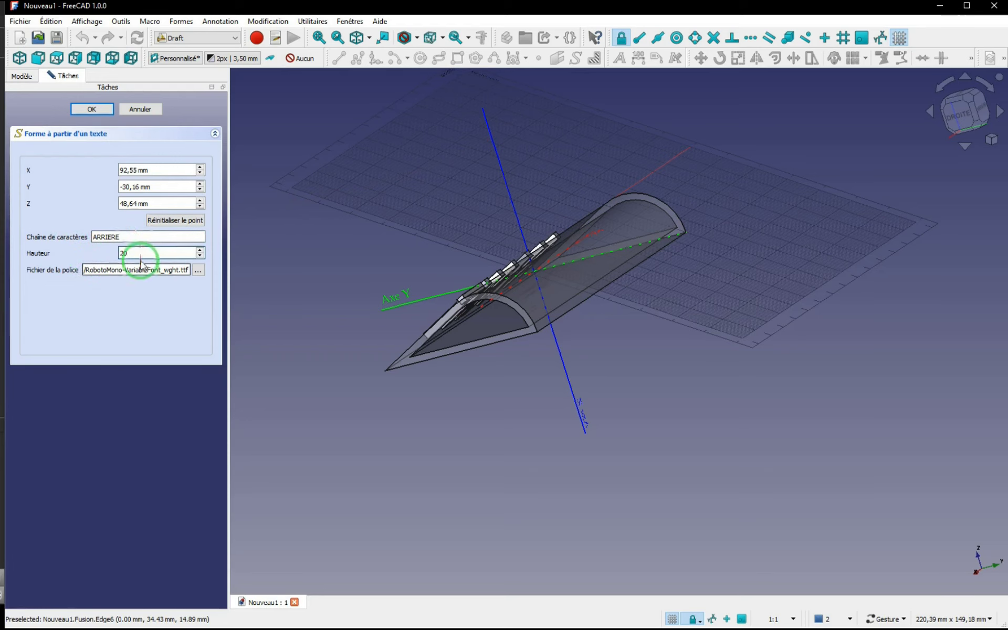
{"action": "left_click", "coordinate": [92, 110]}
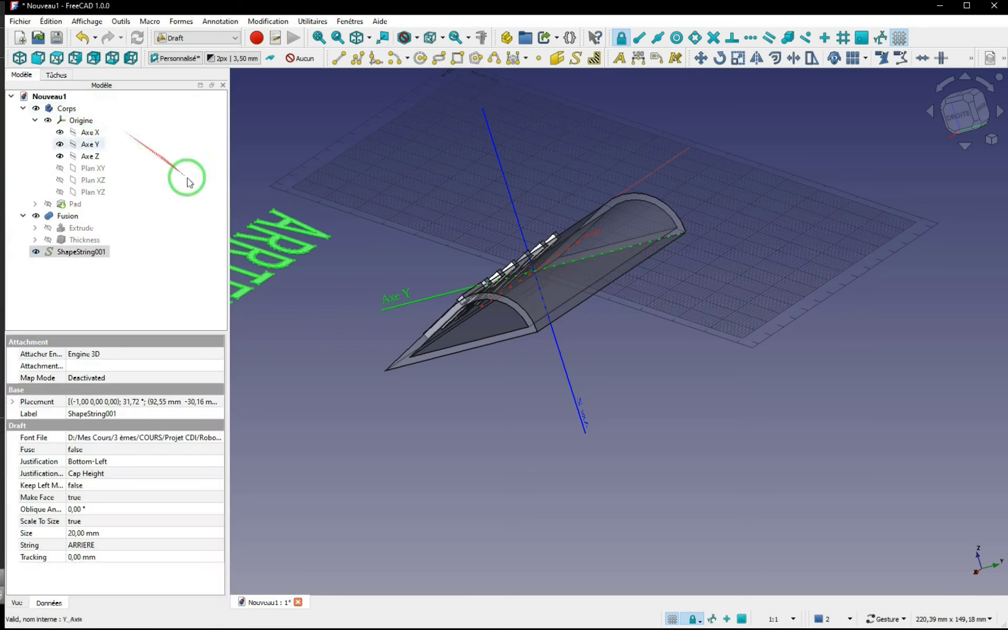
Step: Transform the ARRIERE text, rotating it 180° in its plane and moving it over the part's curved face
{"action": "scroll", "coordinate": [307, 239], "scroll_direction": "down", "scroll_amount": 3}
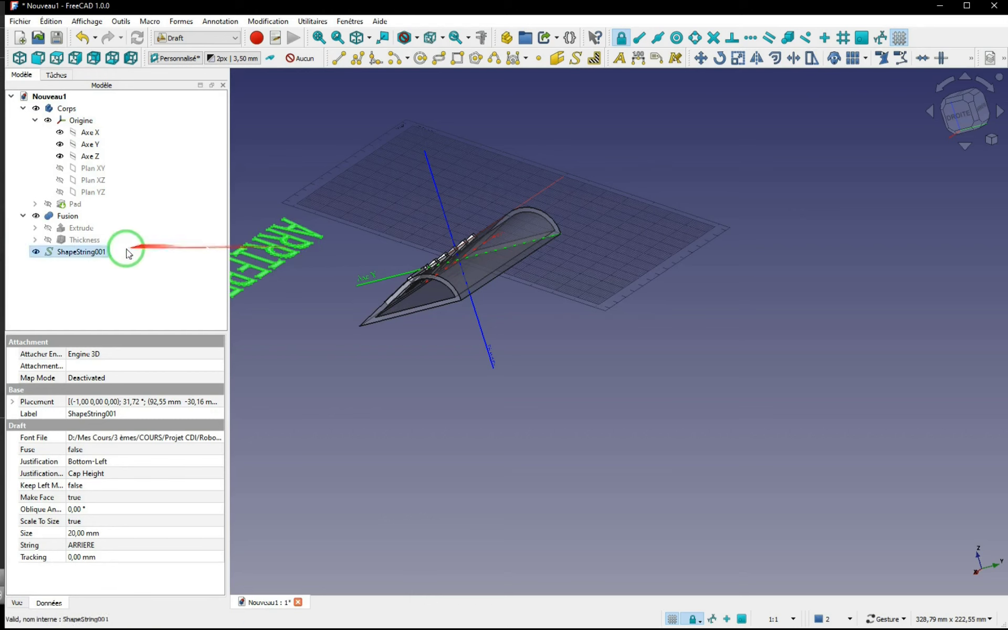
{"action": "right_click", "coordinate": [93, 257]}
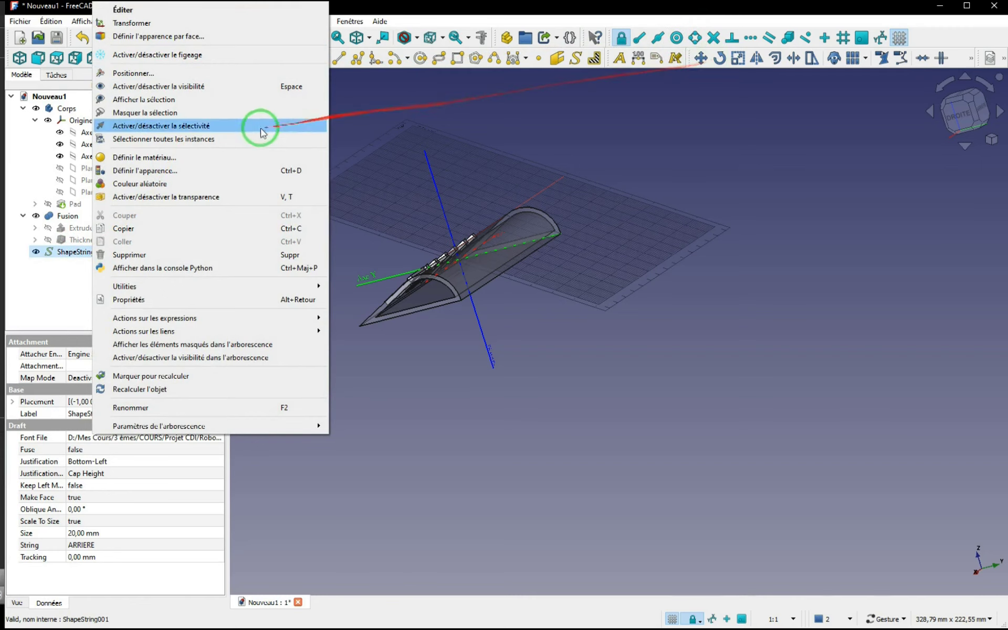
{"action": "left_click", "coordinate": [124, 24]}
{"action": "left_click_drag", "start_coordinate": [367, 242], "coordinate": [471, 218]}
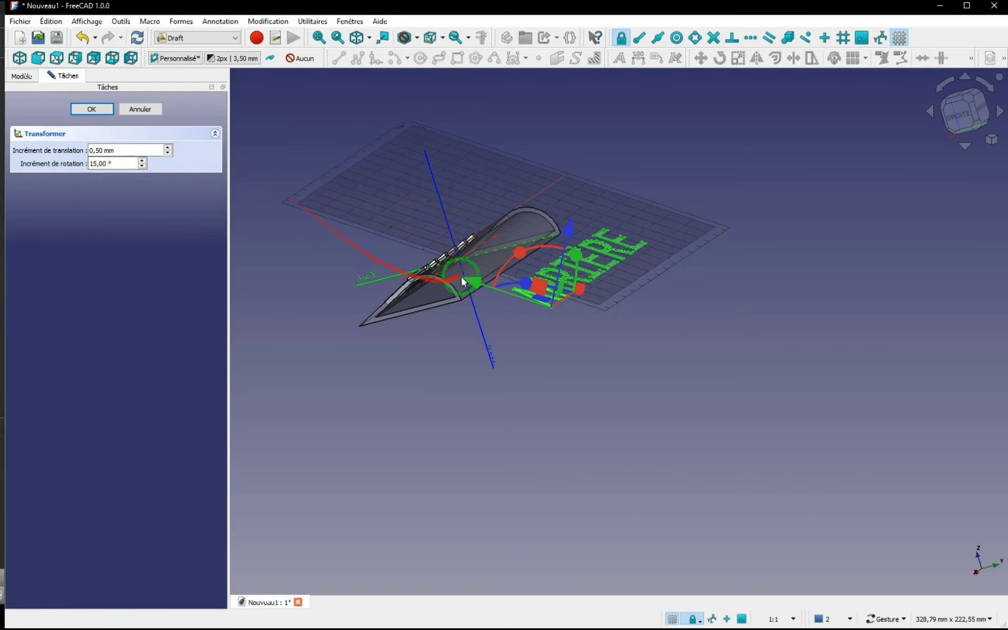
{"action": "left_click_drag", "start_coordinate": [458, 282], "coordinate": [506, 342]}
{"action": "scroll", "coordinate": [503, 338], "scroll_direction": "up", "scroll_amount": 4}
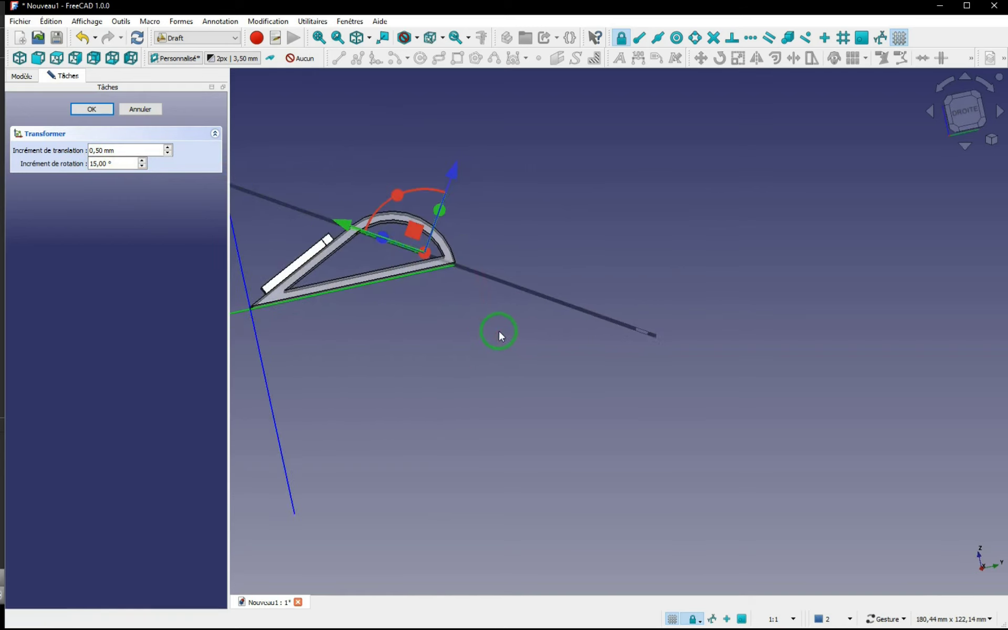
{"action": "left_click_drag", "start_coordinate": [451, 192], "coordinate": [617, 342]}
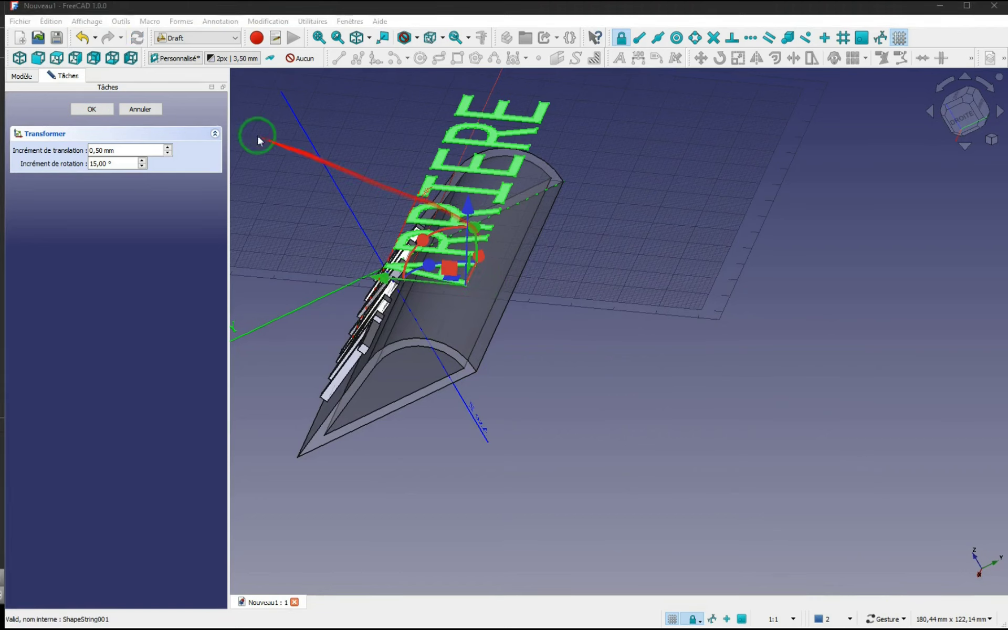
{"action": "left_click", "coordinate": [91, 109]}
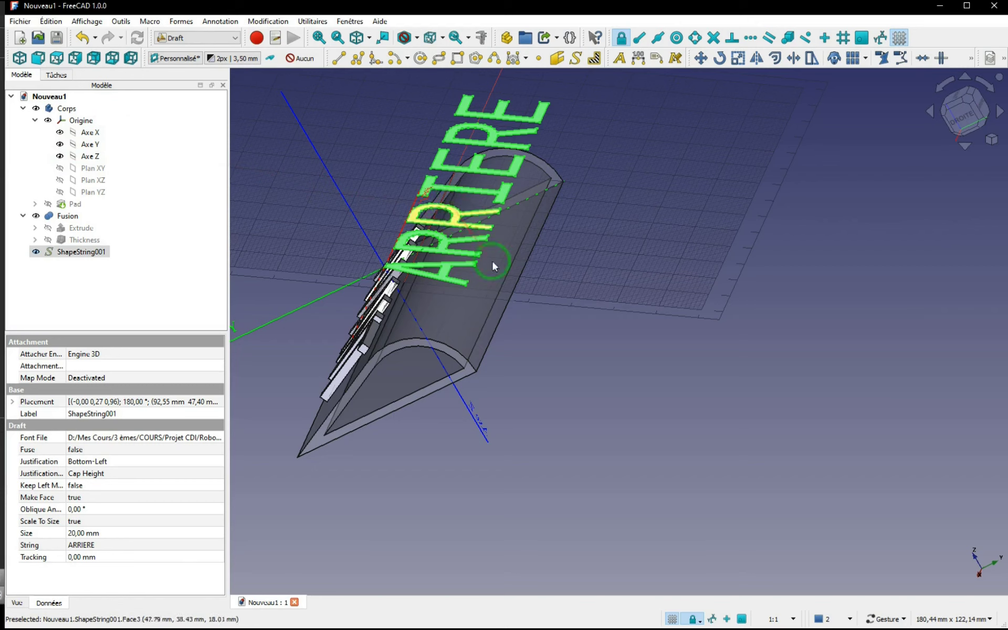
Step: Align the working plane with the face of the letter I in ARRIERE and centre the view on that plane
{"action": "mouse_move", "coordinate": [531, 350]}
{"action": "left_mouse_down"}
{"action": "mouse_move", "coordinate": [552, 313]}
{"action": "mouse_move", "coordinate": [541, 340]}
{"action": "left_mouse_up"}
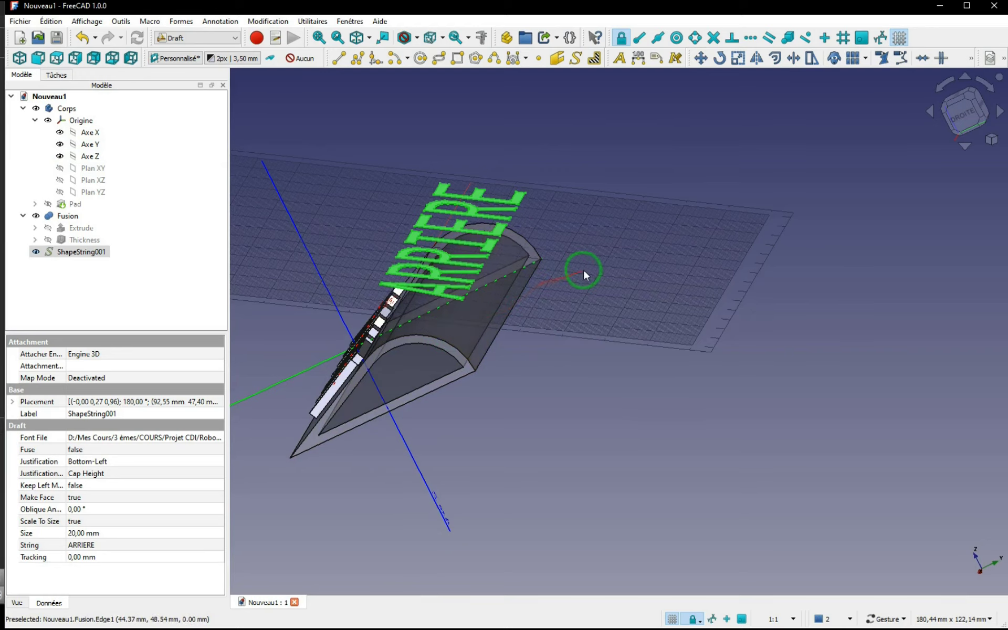
{"action": "left_click_drag", "start_coordinate": [586, 277], "coordinate": [603, 198]}
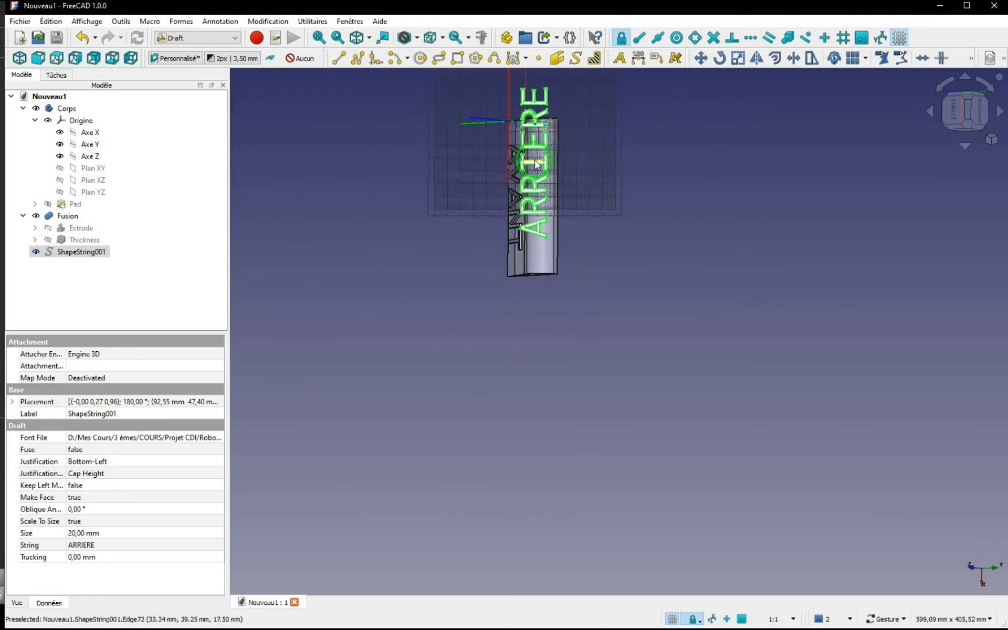
{"action": "left_click_drag", "start_coordinate": [598, 341], "coordinate": [570, 180]}
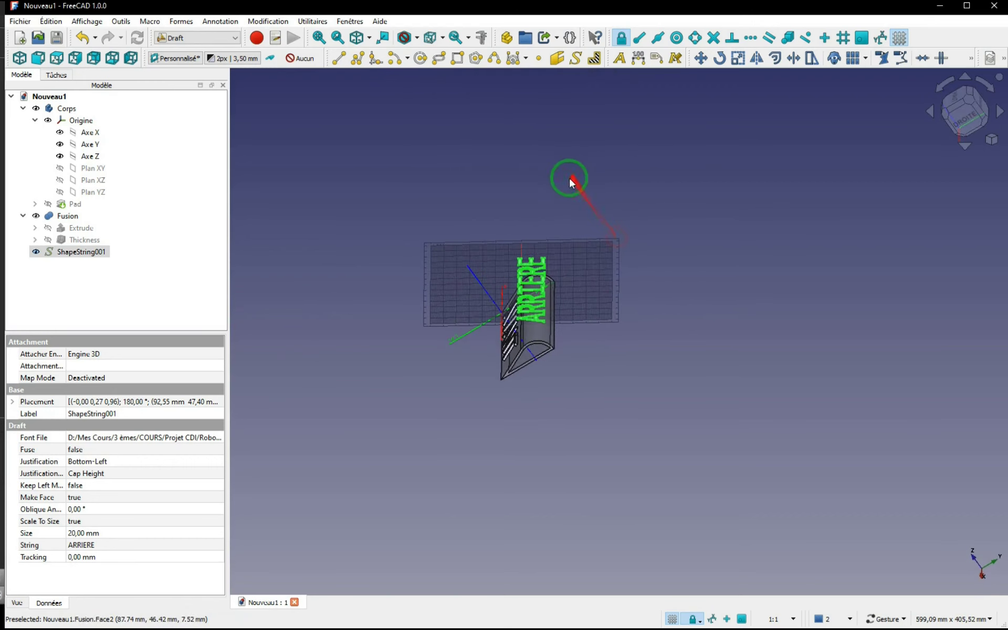
{"action": "scroll", "coordinate": [555, 217], "scroll_direction": "up", "scroll_amount": 4}
{"action": "left_click", "coordinate": [543, 217]}
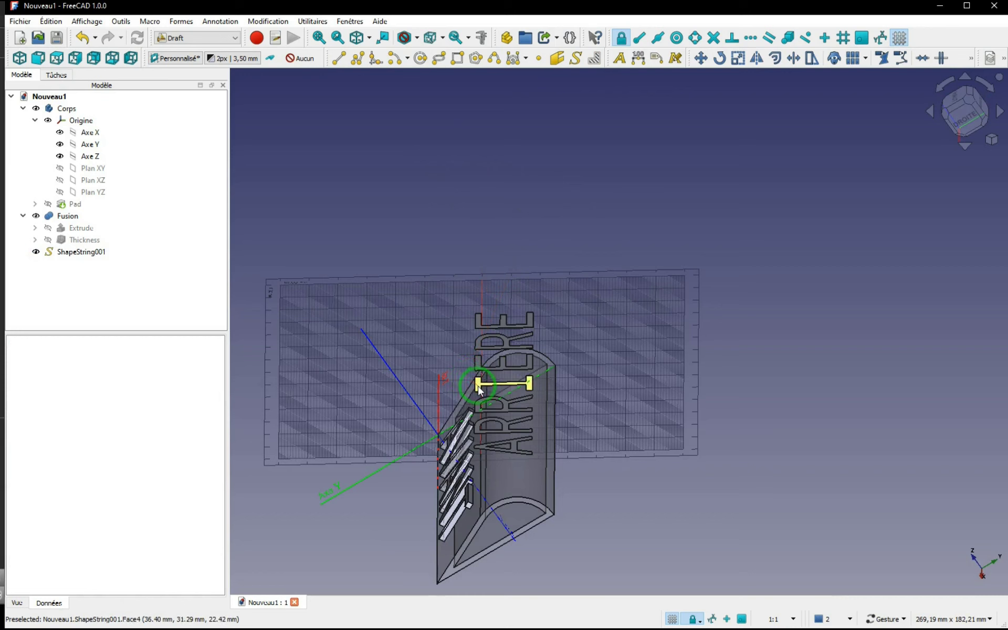
{"action": "left_click", "coordinate": [479, 389]}
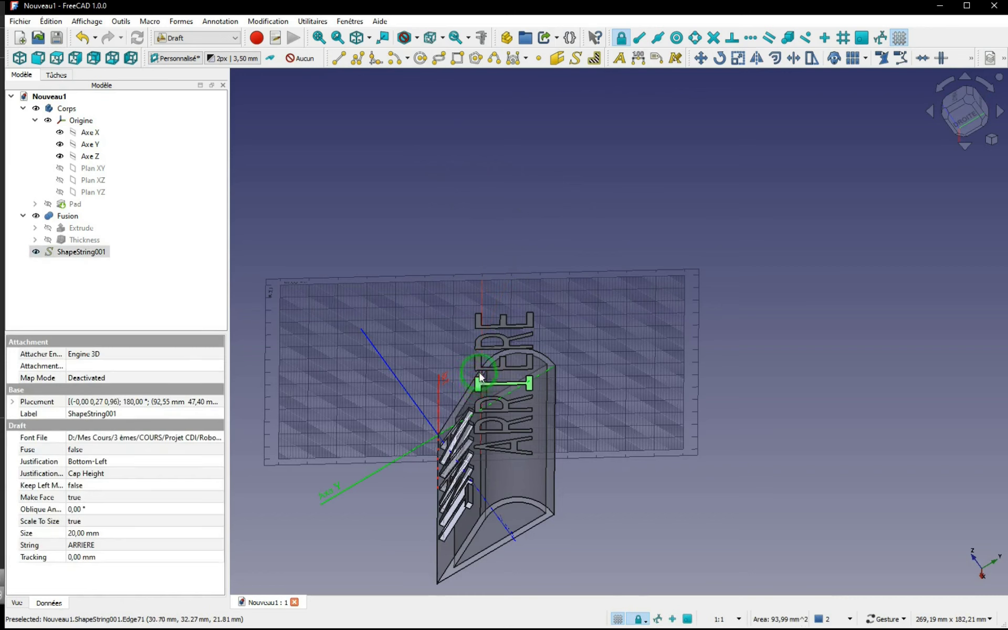
{"action": "left_click", "coordinate": [167, 60]}
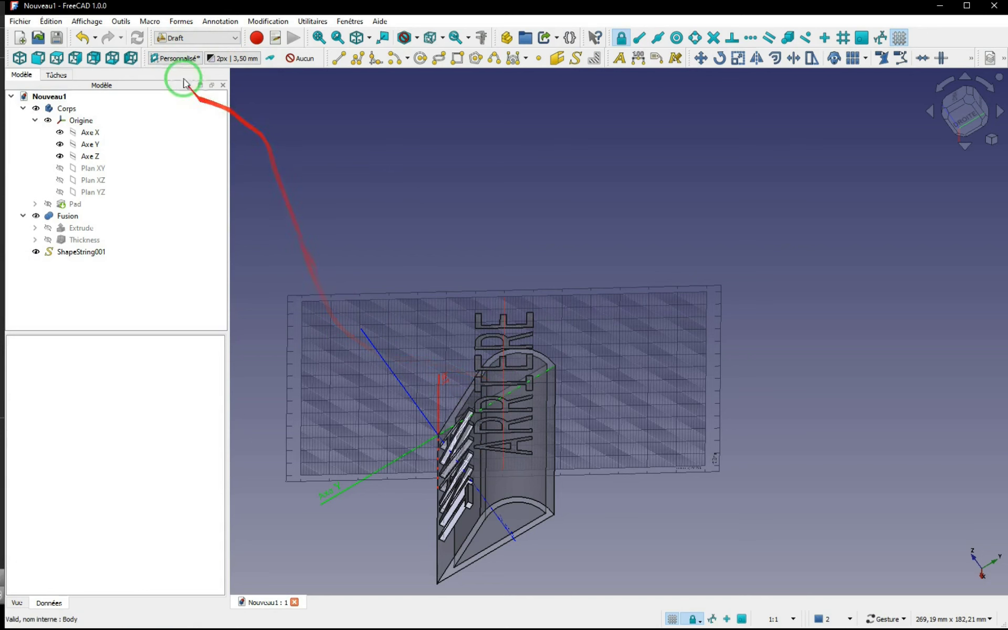
{"action": "left_click", "coordinate": [181, 59]}
{"action": "left_click", "coordinate": [105, 427]}
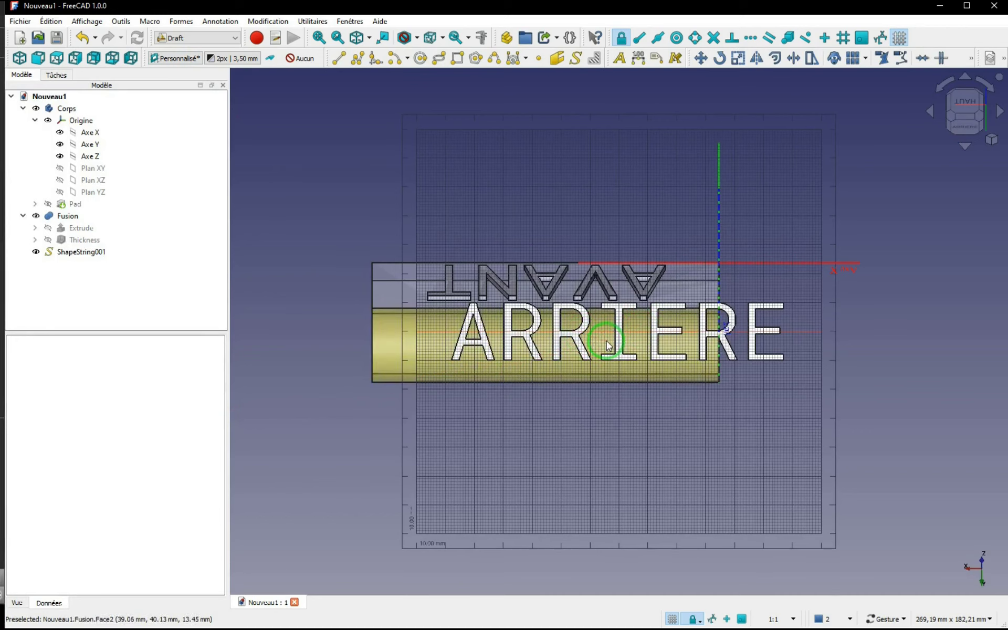
Step: Transform the ARRIERE text, shifting it 24.5 mm lengthwise to fit the part and slightly away from the AVANT letters
{"action": "right_click", "coordinate": [78, 251]}
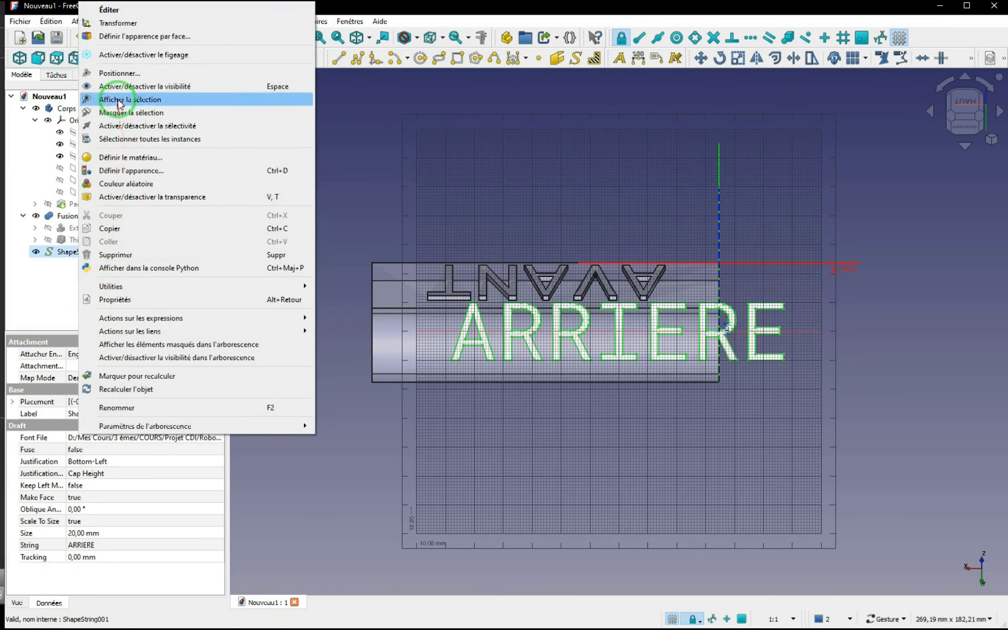
{"action": "left_click", "coordinate": [118, 23]}
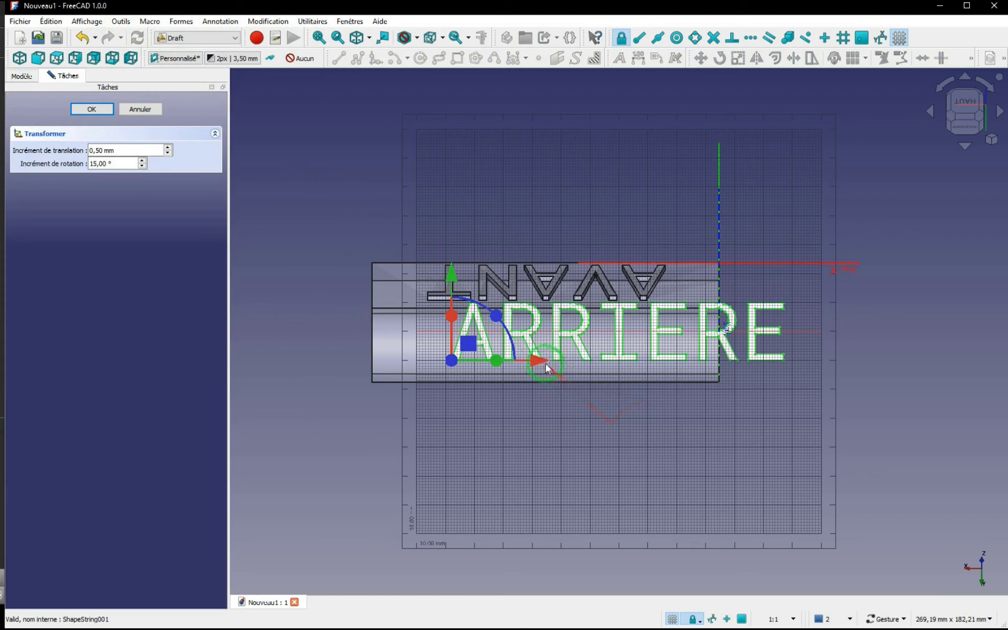
{"action": "left_click_drag", "start_coordinate": [546, 368], "coordinate": [465, 365]}
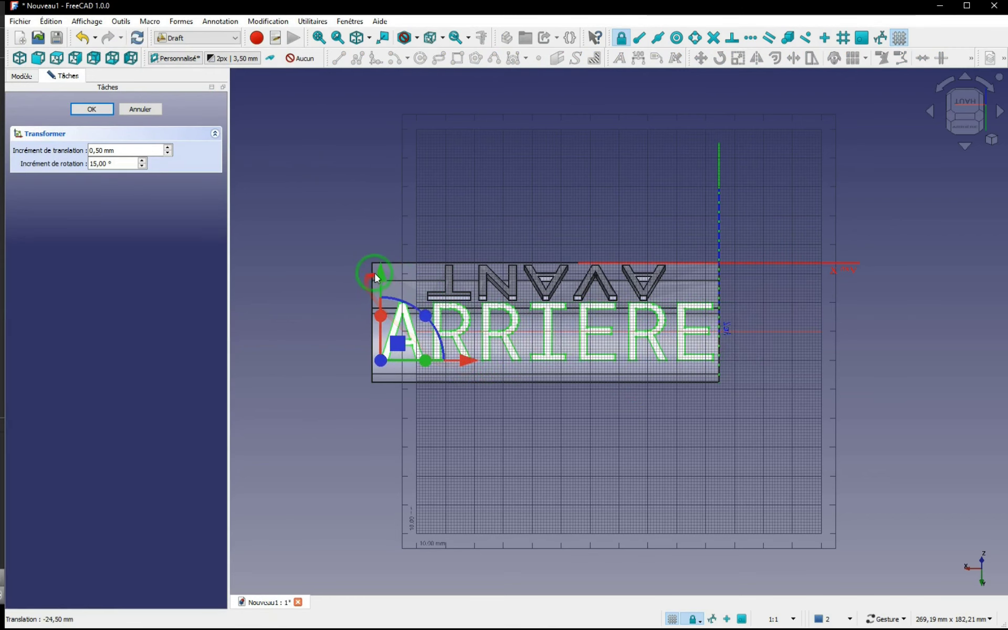
{"action": "left_click_drag", "start_coordinate": [379, 276], "coordinate": [379, 293]}
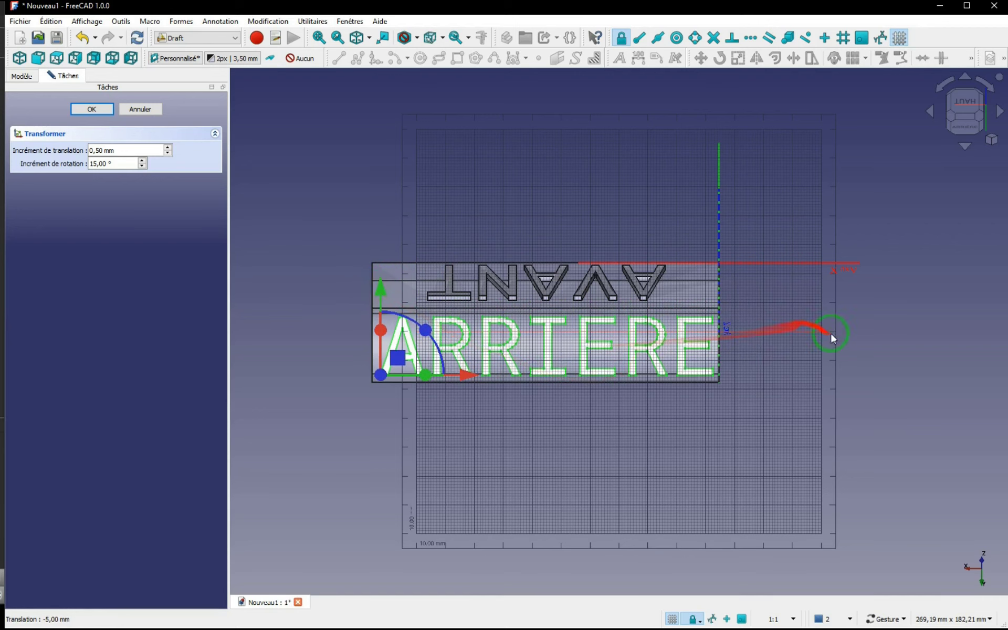
{"action": "left_click", "coordinate": [549, 344]}
{"action": "left_click_drag", "start_coordinate": [536, 457], "coordinate": [561, 243]}
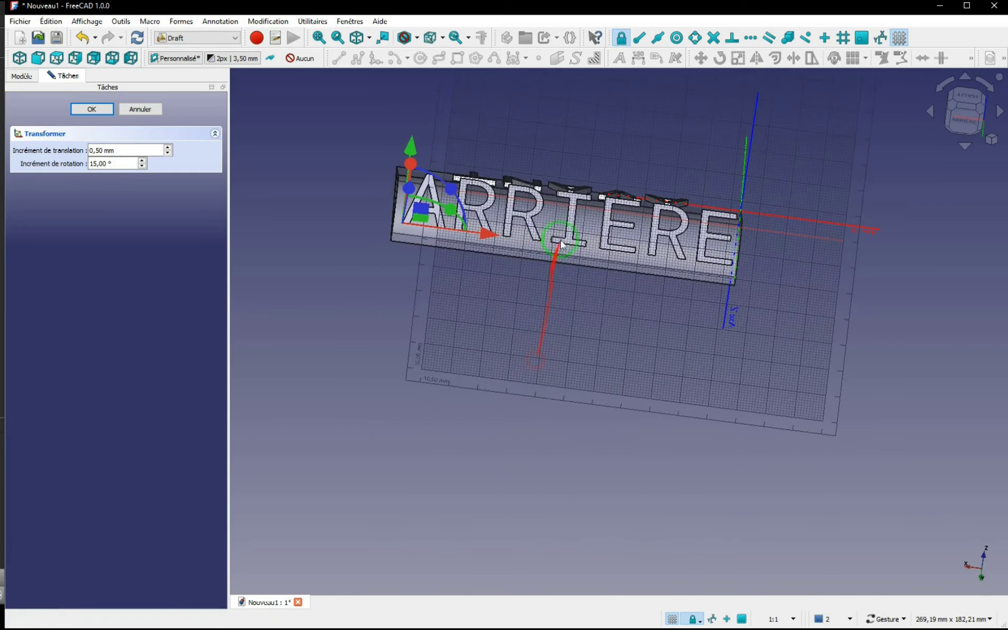
{"action": "left_click", "coordinate": [91, 108]}
Step: Realign the working plane with the moved letter I, centre the view on it, and review the working plane settings
{"action": "left_click", "coordinate": [573, 219]}
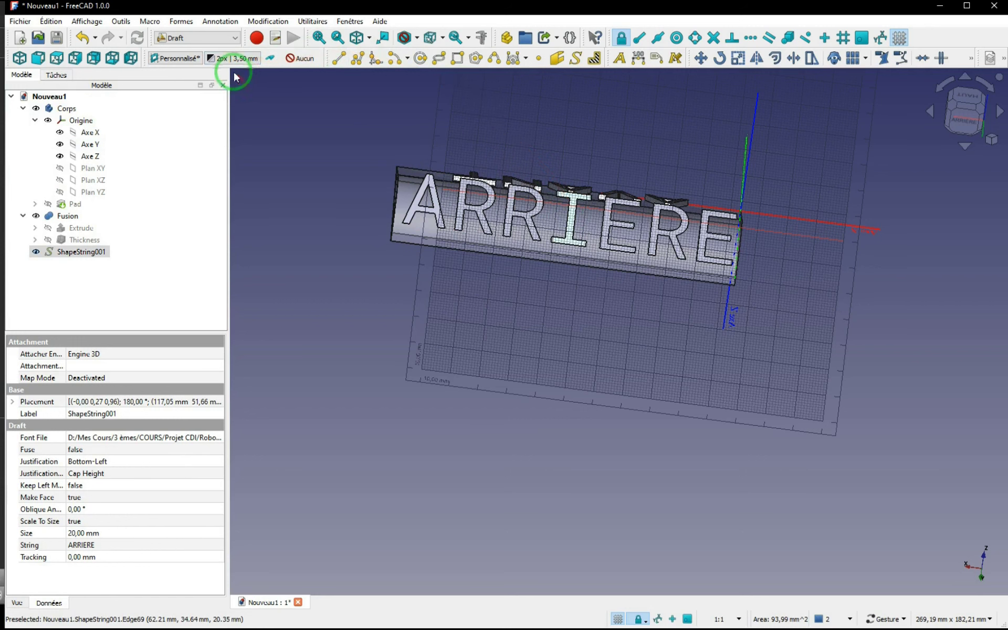
{"action": "left_click", "coordinate": [177, 57]}
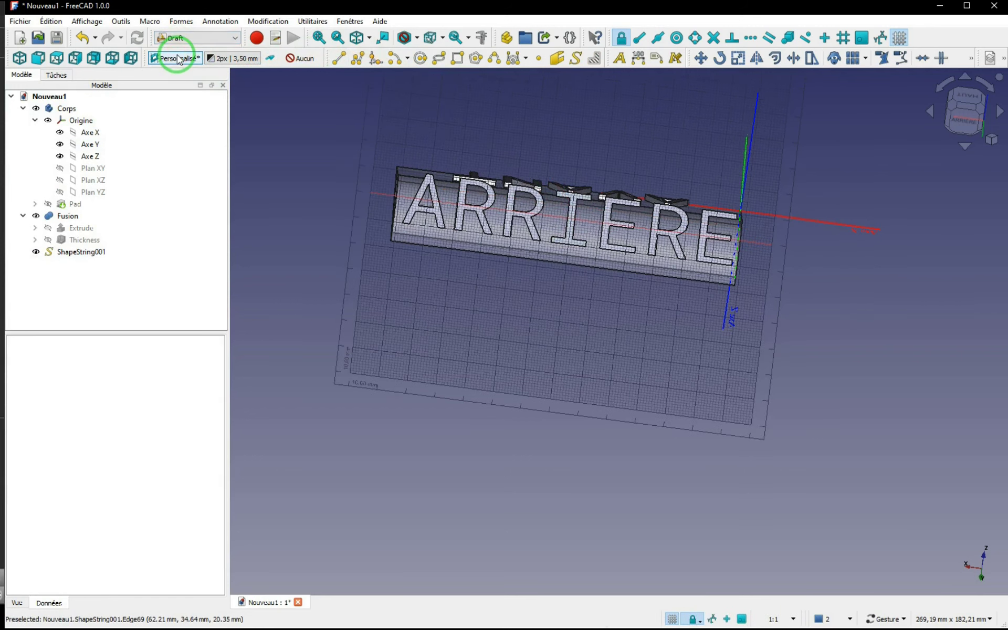
{"action": "left_click", "coordinate": [567, 209]}
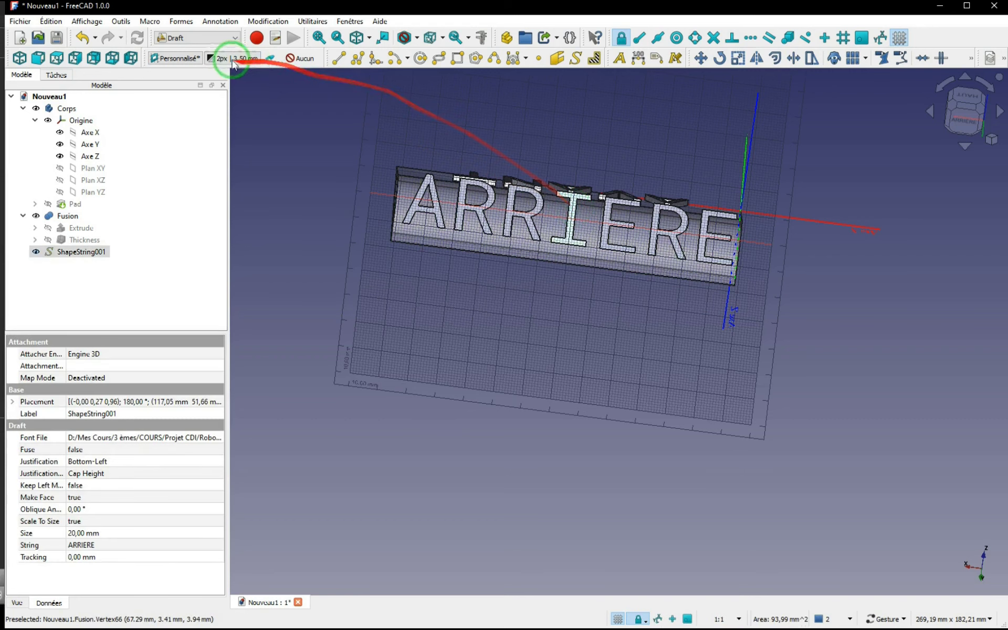
{"action": "left_click", "coordinate": [174, 57]}
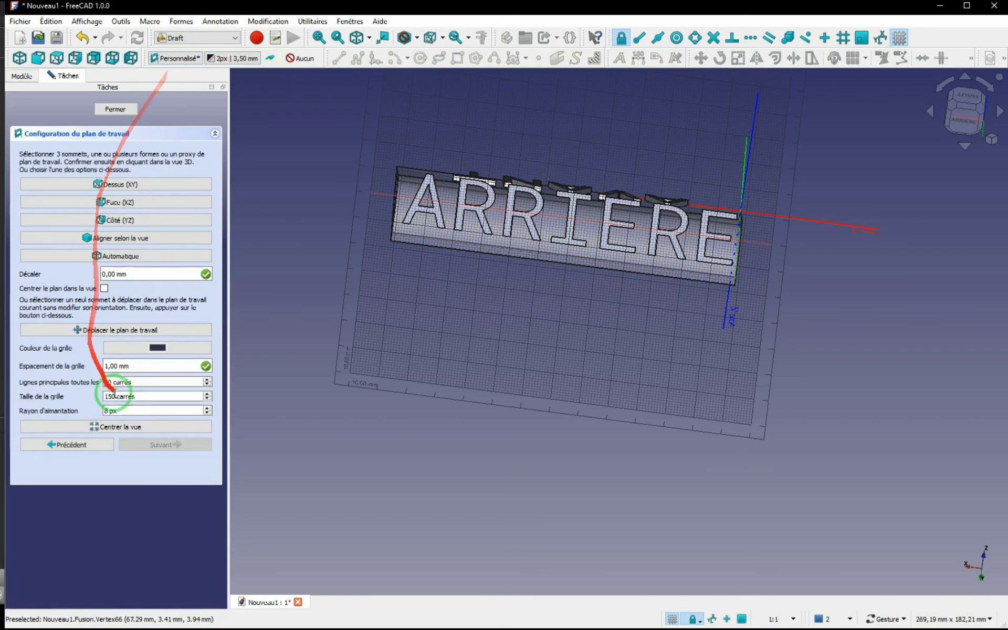
{"action": "left_click", "coordinate": [107, 424]}
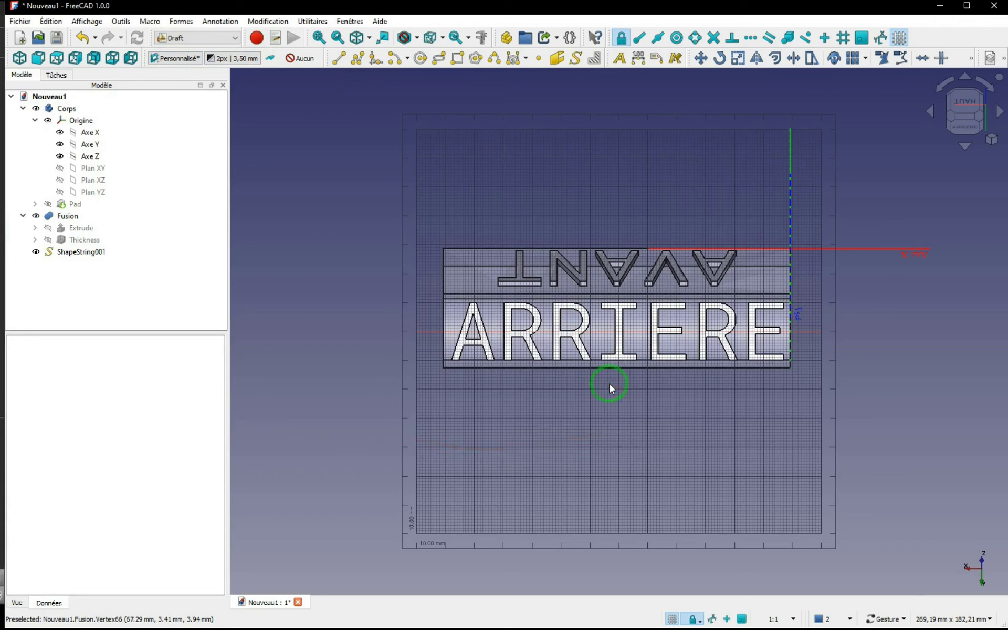
{"action": "left_click", "coordinate": [179, 59]}
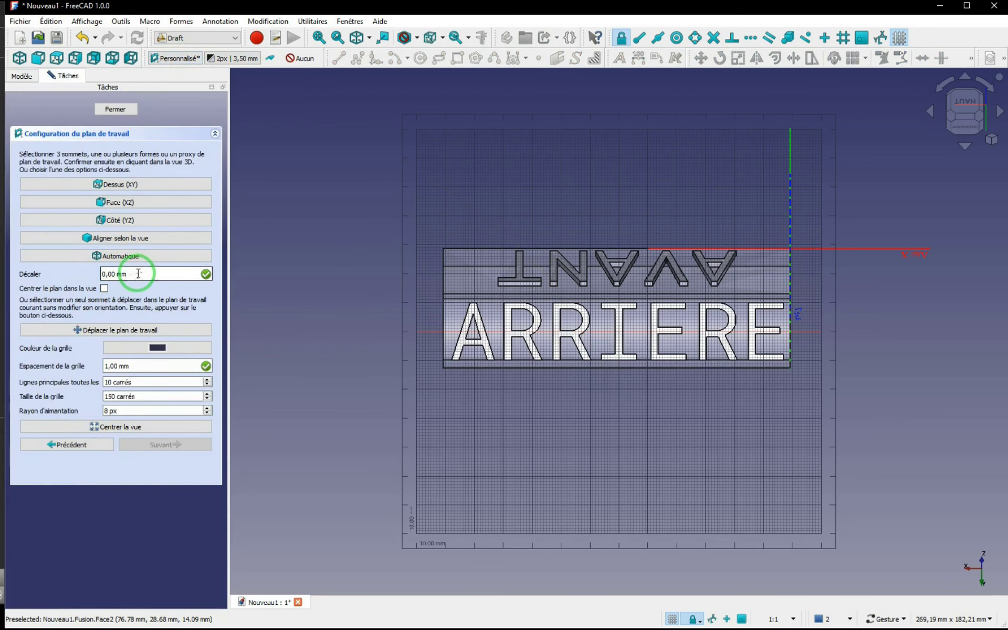
{"action": "left_click", "coordinate": [115, 108]}
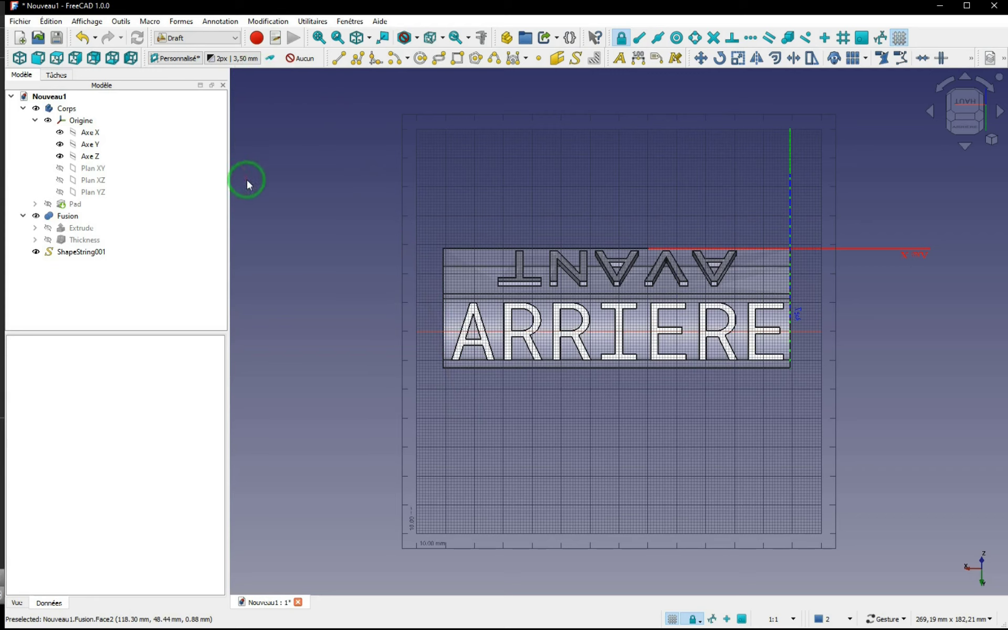
Step: Switch to the Part workbench and bring the ARRIERE text above the curved face into side view
{"action": "left_click", "coordinate": [234, 39]}
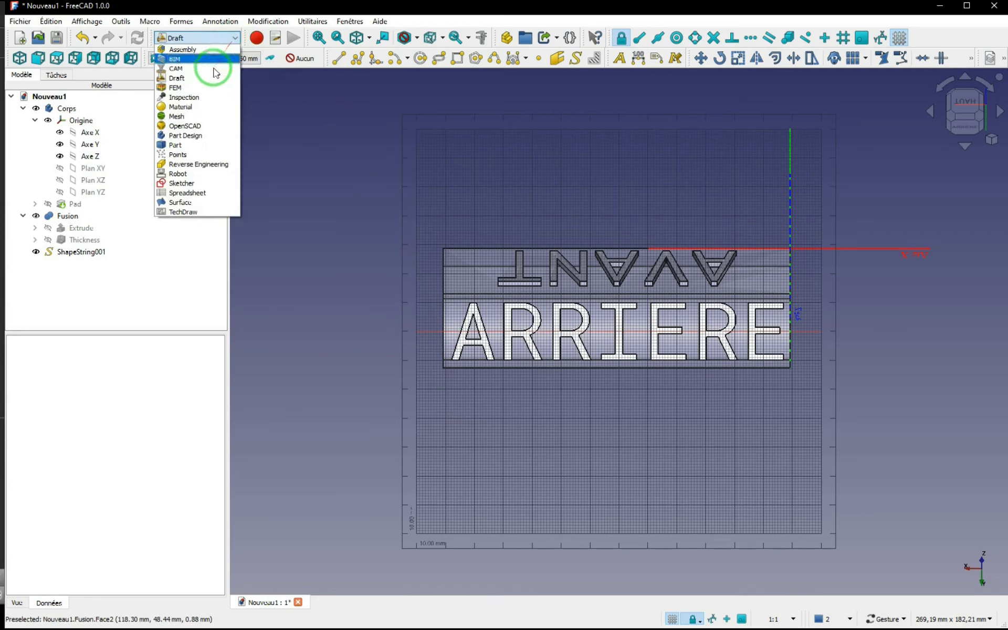
{"action": "left_click", "coordinate": [178, 145]}
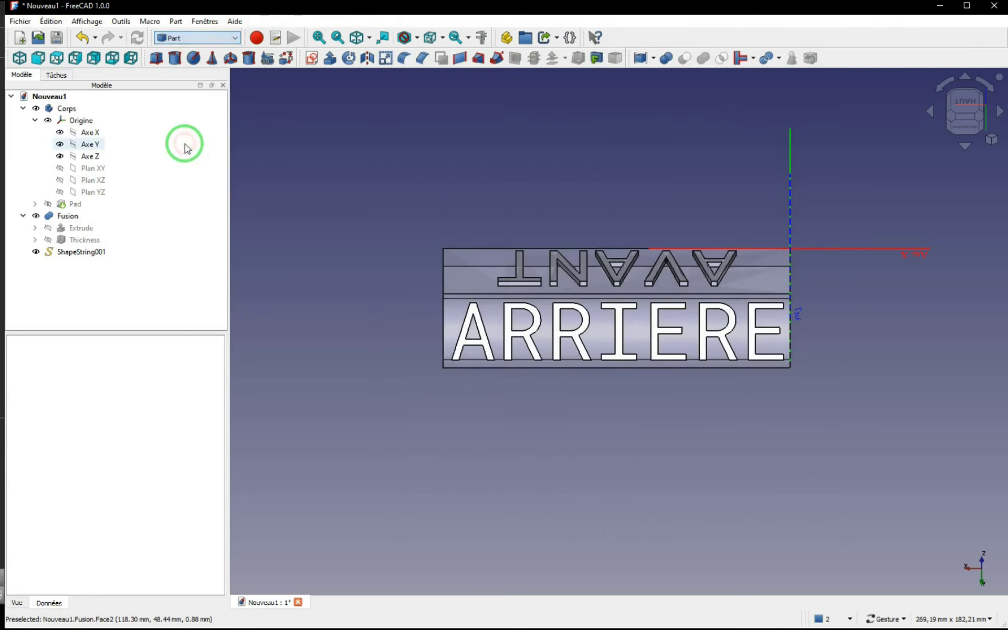
{"action": "left_click_drag", "start_coordinate": [413, 475], "coordinate": [649, 420]}
{"action": "scroll", "coordinate": [522, 246], "scroll_direction": "up", "scroll_amount": 4}
{"action": "right_click_drag", "start_coordinate": [445, 142], "coordinate": [740, 324]}
{"action": "scroll", "coordinate": [740, 324], "scroll_direction": "up", "scroll_amount": 3}
{"action": "left_click_drag", "start_coordinate": [740, 323], "coordinate": [720, 332]}
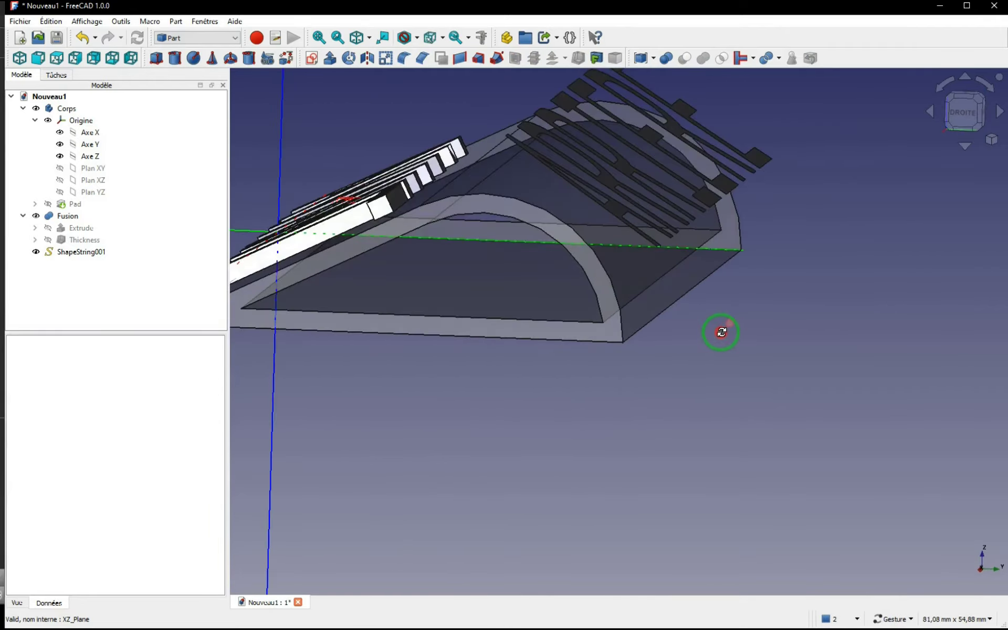
Step: Extrude the ARRIERE text 10 mm along its normal
{"action": "left_click", "coordinate": [78, 252]}
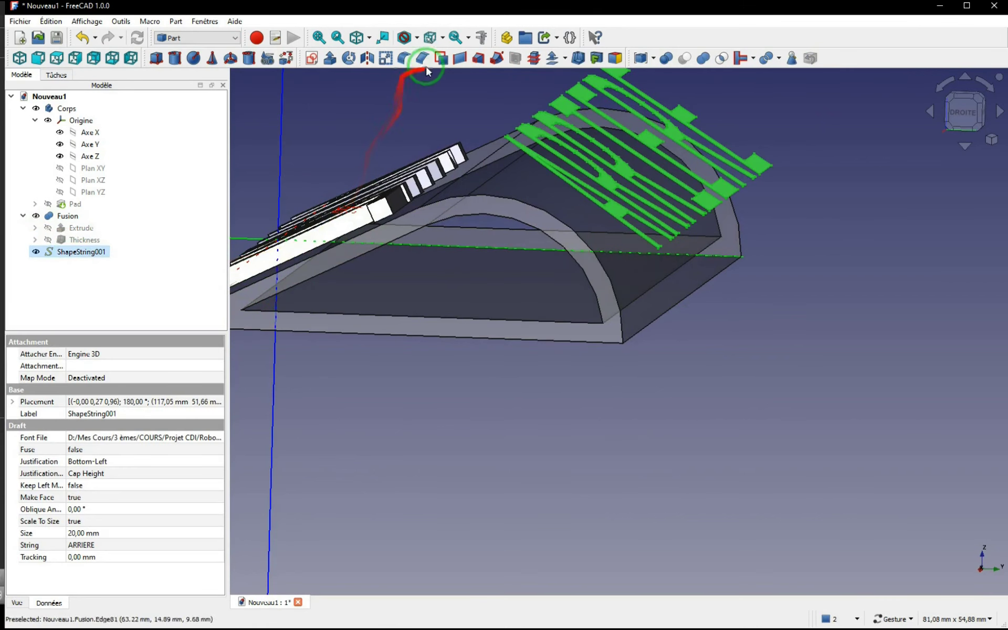
{"action": "left_click", "coordinate": [330, 59]}
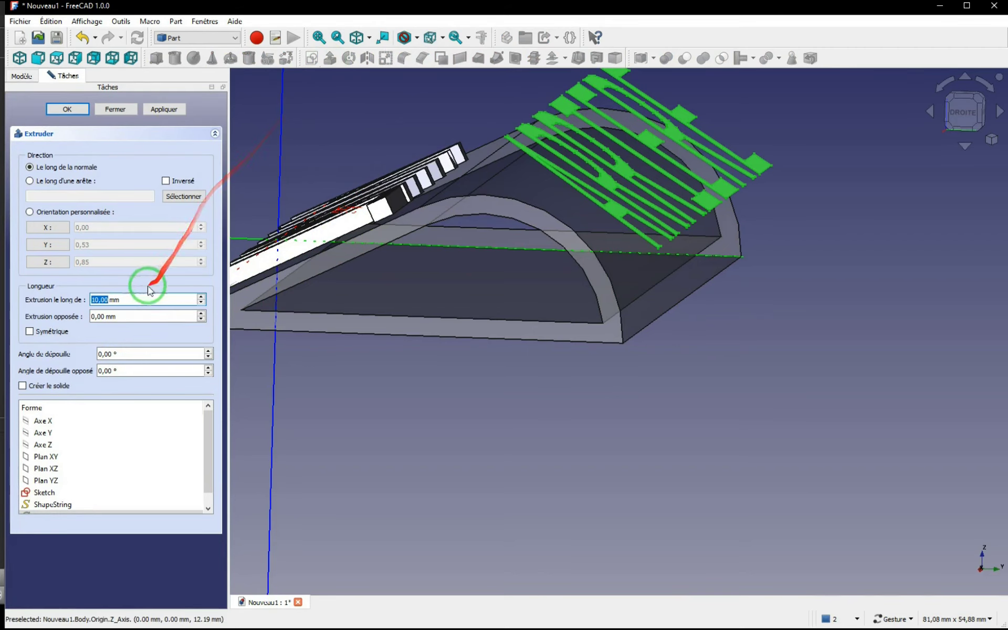
{"action": "left_click", "coordinate": [69, 110]}
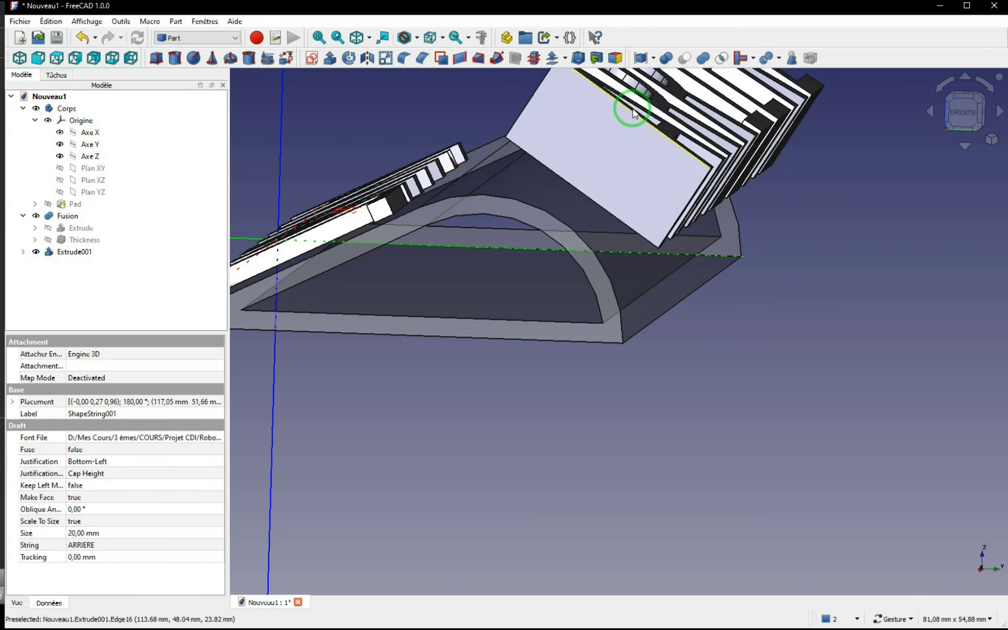
Step: Set the forward length of the ARRIERE extrusion to -5 mm so it runs towards the curved face
{"action": "double_click", "coordinate": [71, 253]}
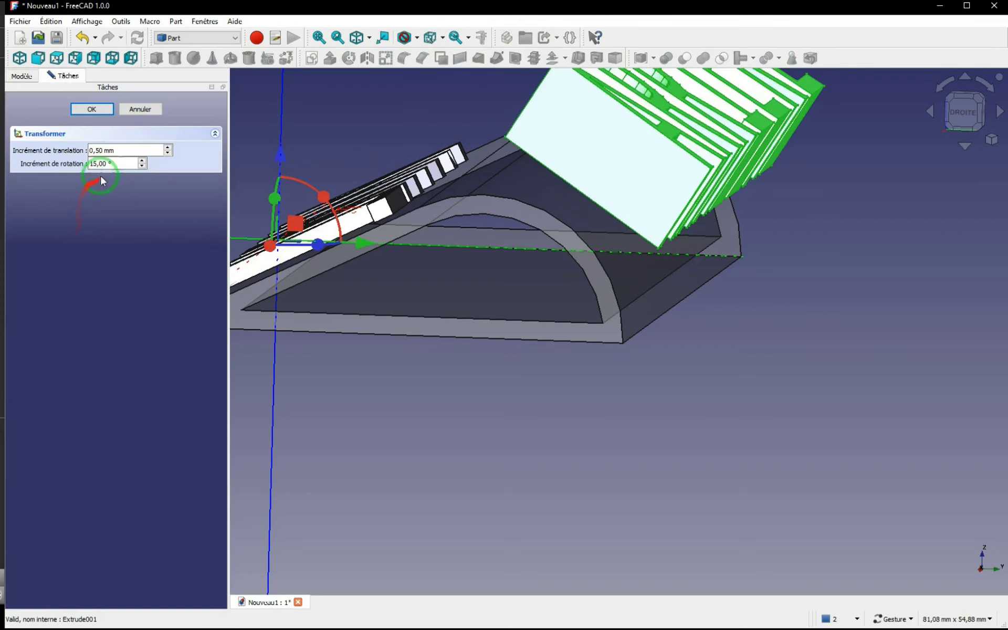
{"action": "left_click", "coordinate": [130, 111]}
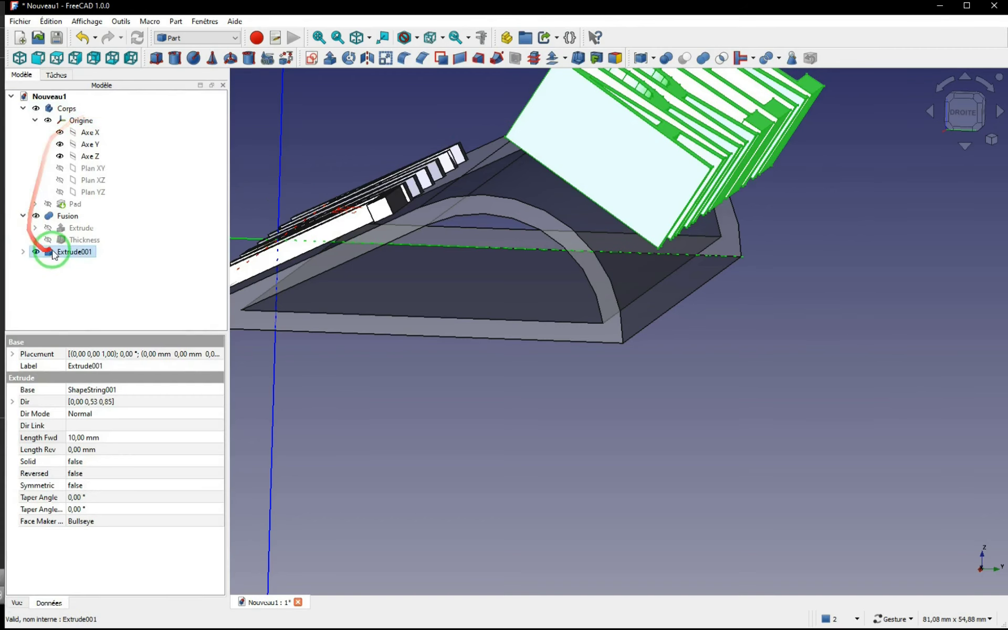
{"action": "left_click", "coordinate": [97, 439]}
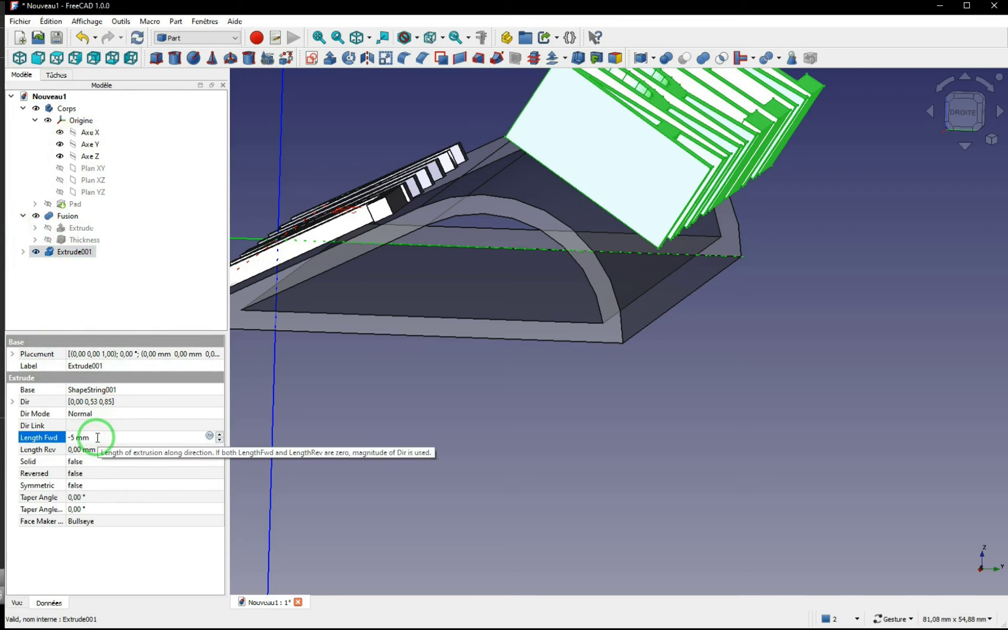
{"action": "key", "text": "Return"}
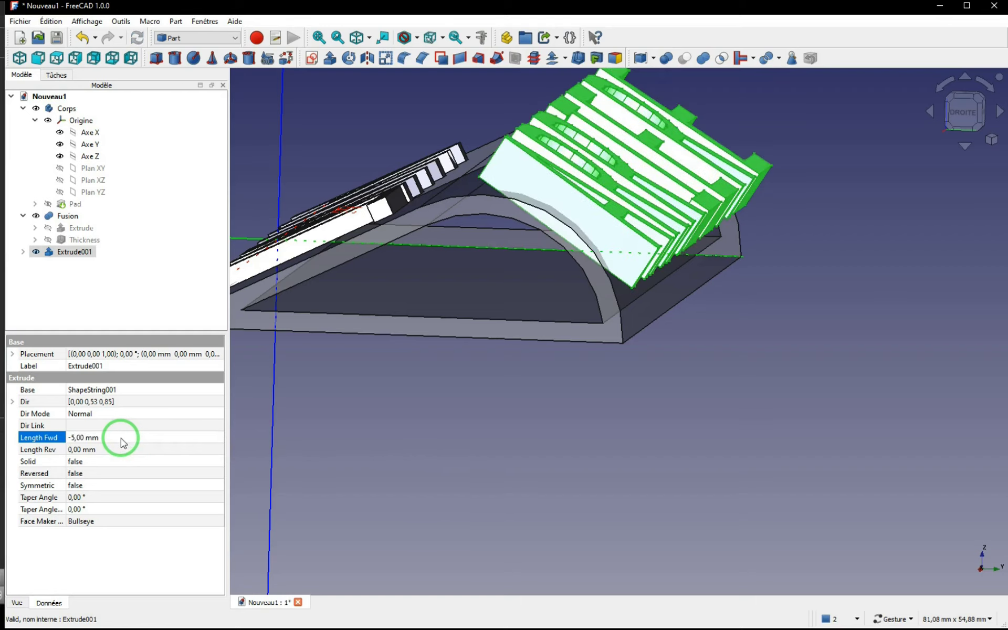
{"action": "mouse_move", "coordinate": [489, 279]}
{"action": "left_mouse_down"}
{"action": "mouse_move", "coordinate": [509, 256]}
{"action": "mouse_move", "coordinate": [508, 271]}
{"action": "mouse_move", "coordinate": [515, 267]}
{"action": "mouse_move", "coordinate": [504, 269]}
{"action": "left_mouse_up"}
Step: Deepen the ARRIERE extrusion to a forward length of -6 mm and save the document
{"action": "left_click", "coordinate": [102, 436]}
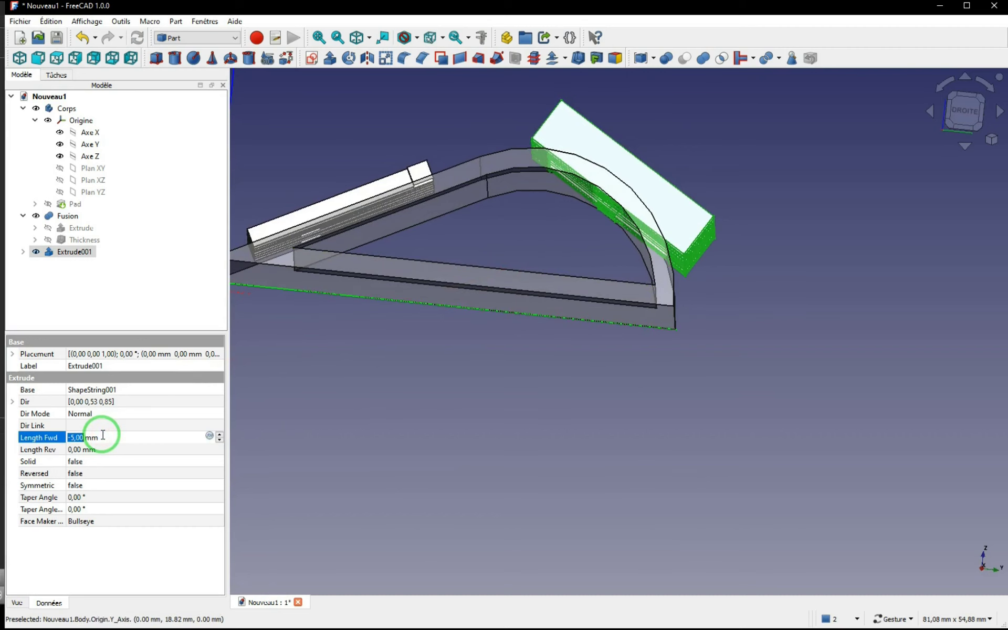
{"action": "key", "text": "Return"}
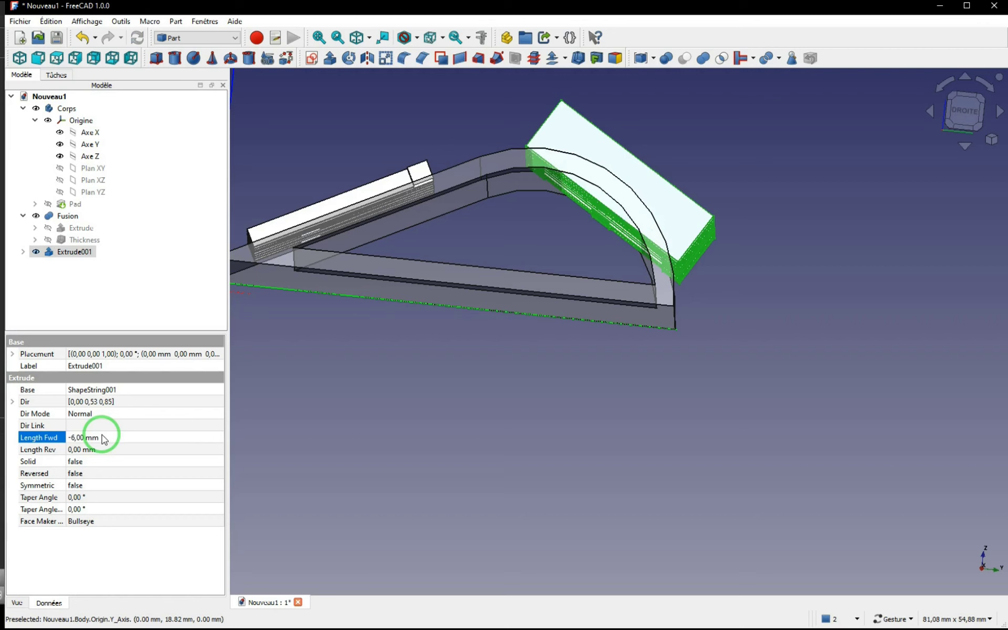
{"action": "left_click_drag", "start_coordinate": [590, 255], "coordinate": [603, 214]}
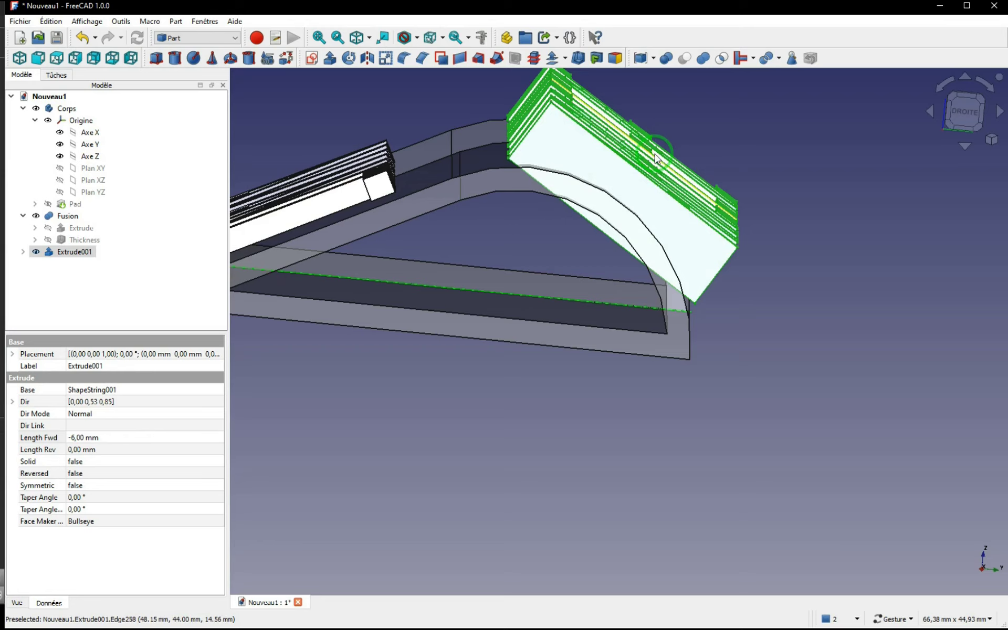
{"action": "key", "text": "ctrl+s"}
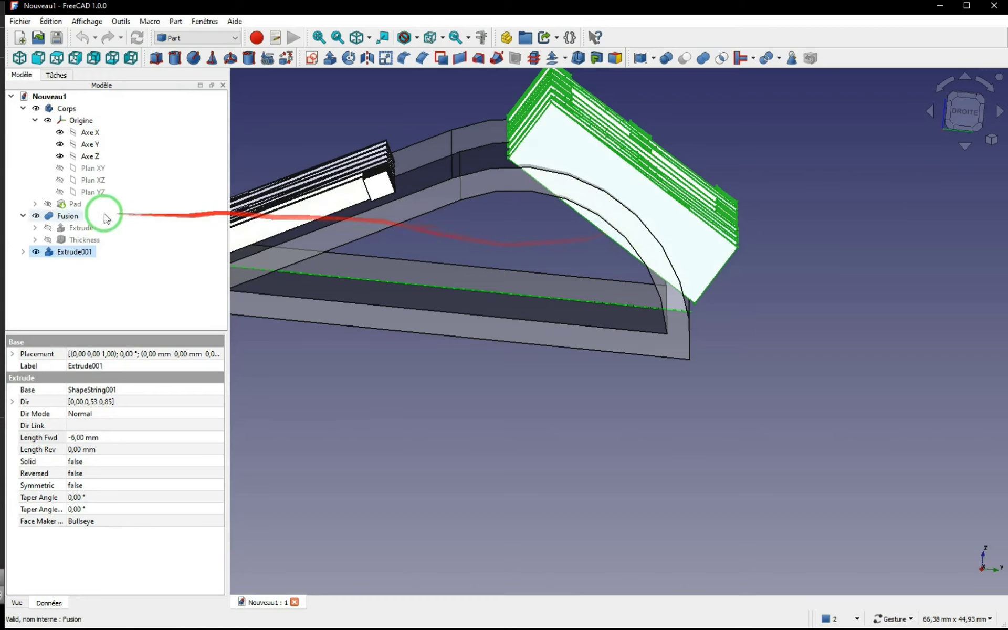
Step: Delete the ARRIERE extrusion and make its flat text shape visible again
{"action": "left_click", "coordinate": [63, 253]}
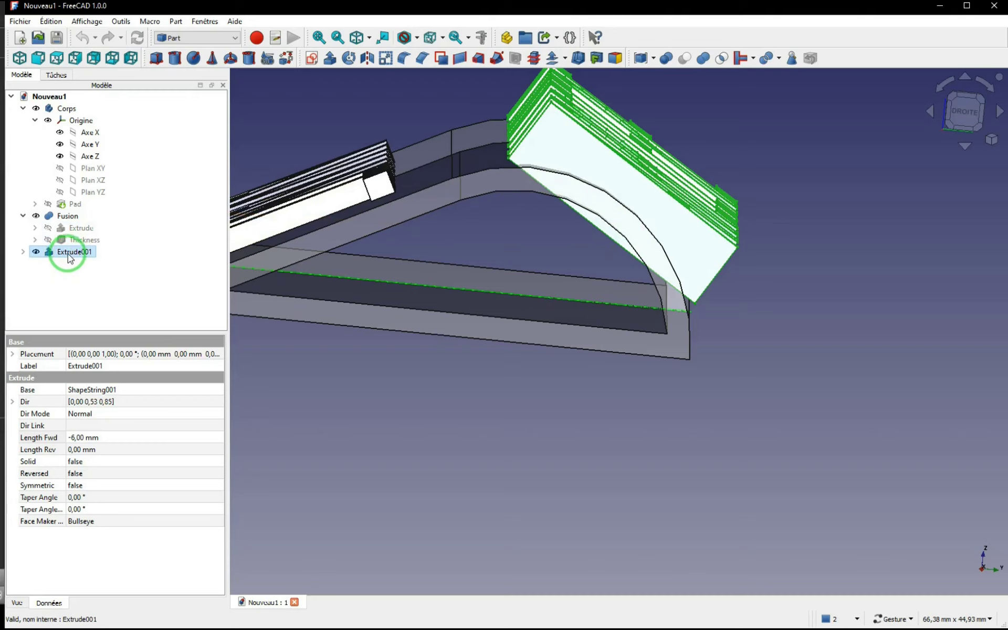
{"action": "key", "text": "Delete"}
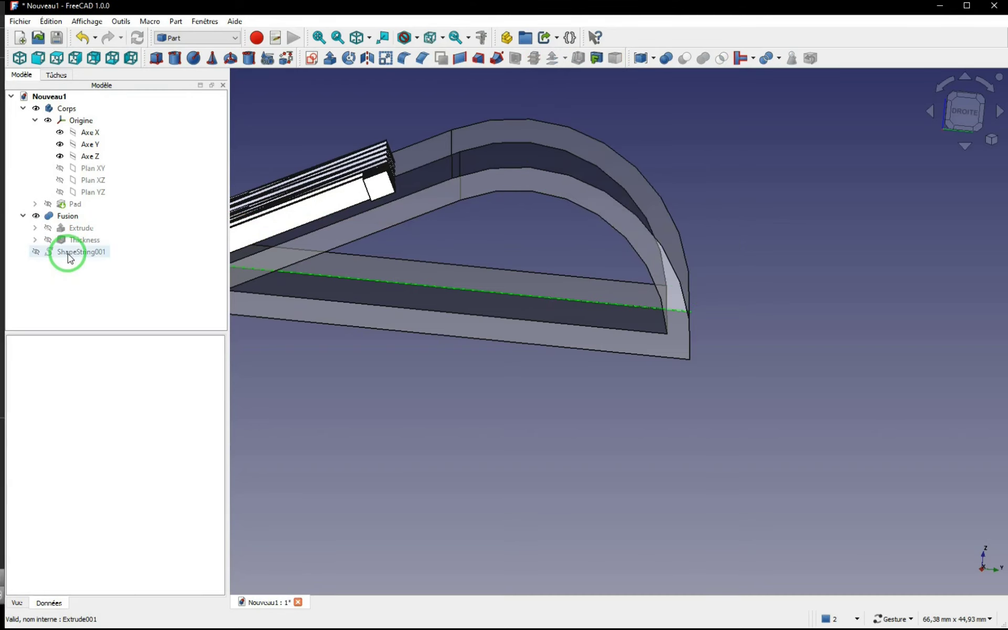
{"action": "left_click", "coordinate": [36, 252]}
{"action": "left_click_drag", "start_coordinate": [477, 281], "coordinate": [642, 374]}
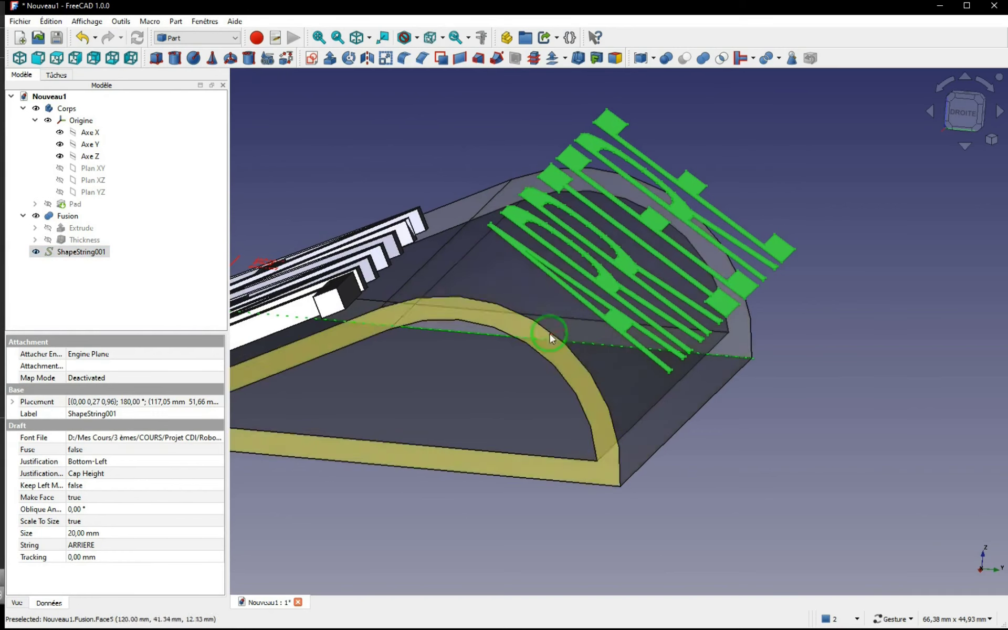
Step: Start a projection on surface for the ARRIERE text, align the view with the letter I's face, and turn the word upright
{"action": "left_click", "coordinate": [597, 59]}
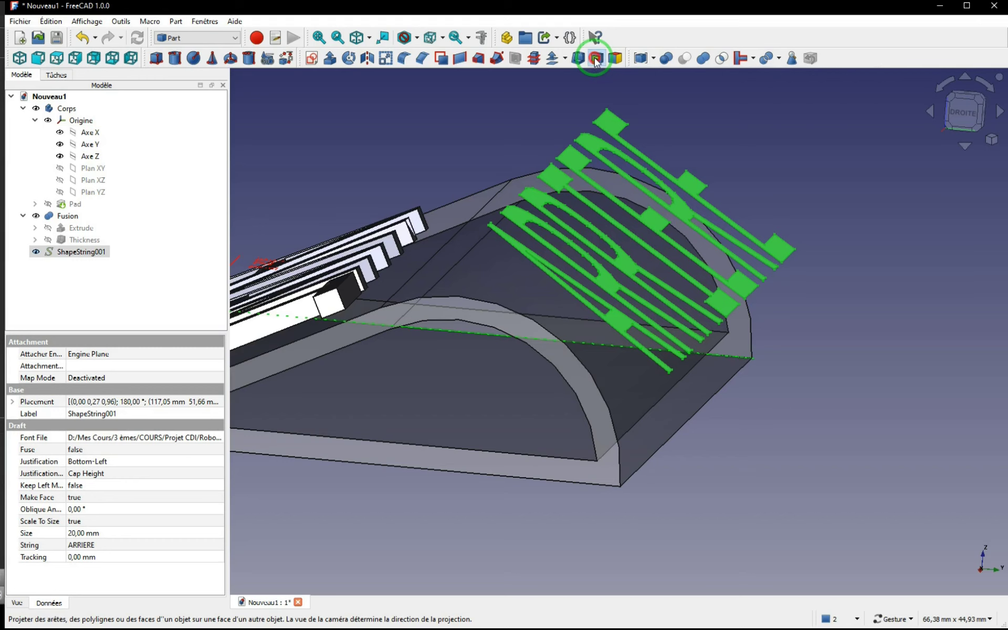
{"action": "left_click", "coordinate": [50, 155]}
{"action": "left_click", "coordinate": [65, 247]}
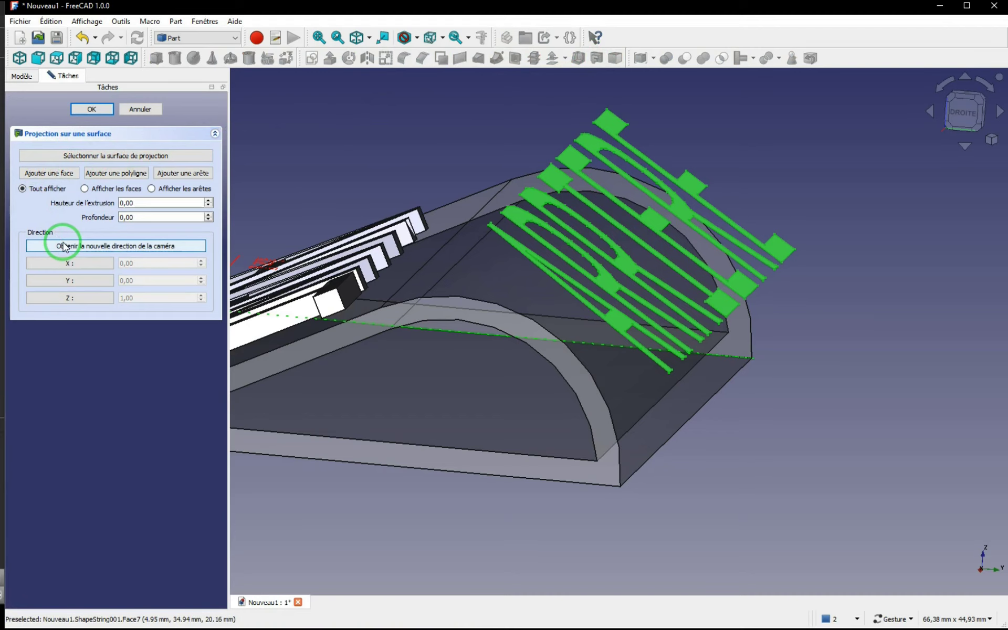
{"action": "left_click", "coordinate": [558, 182]}
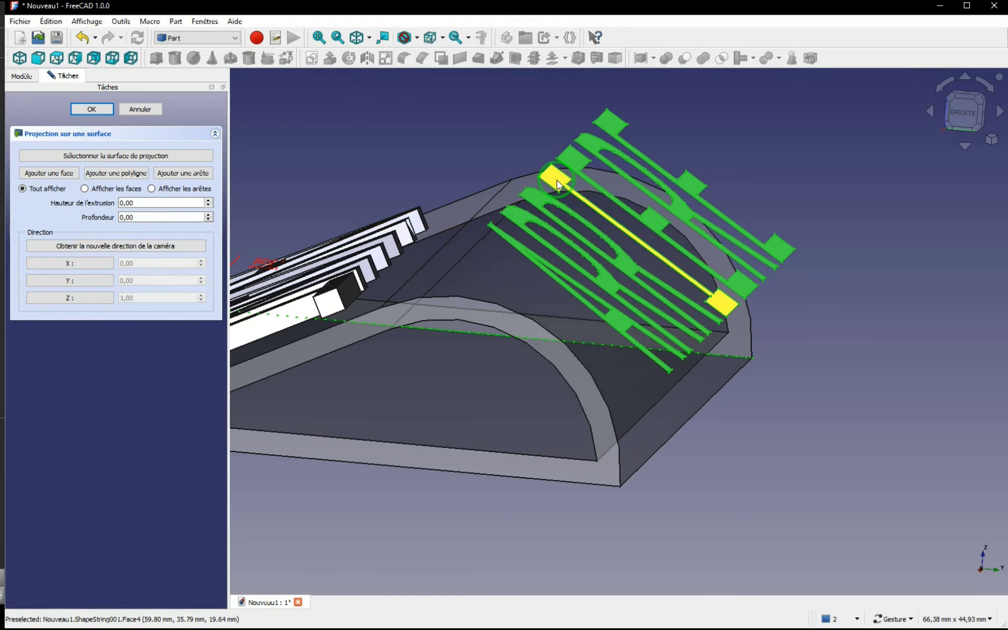
{"action": "left_click", "coordinate": [501, 148]}
{"action": "left_click", "coordinate": [555, 180]}
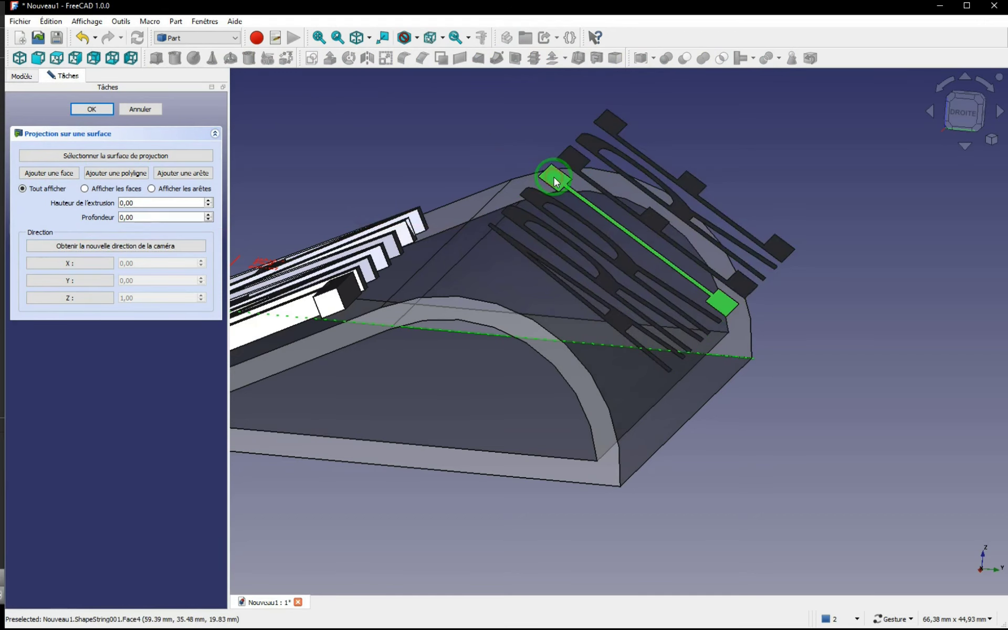
{"action": "right_click", "coordinate": [554, 177]}
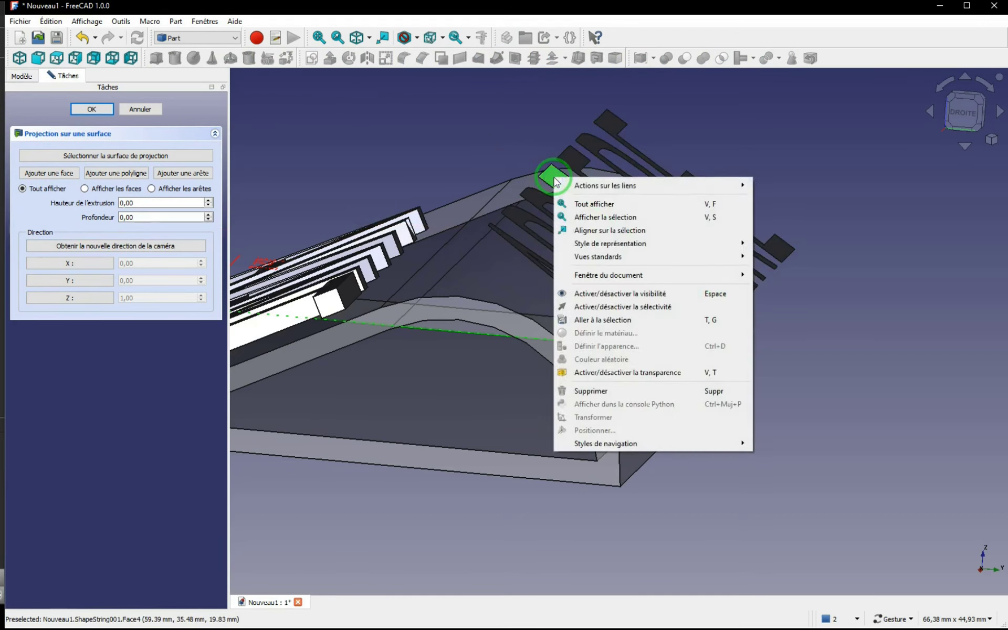
{"action": "left_click", "coordinate": [606, 231]}
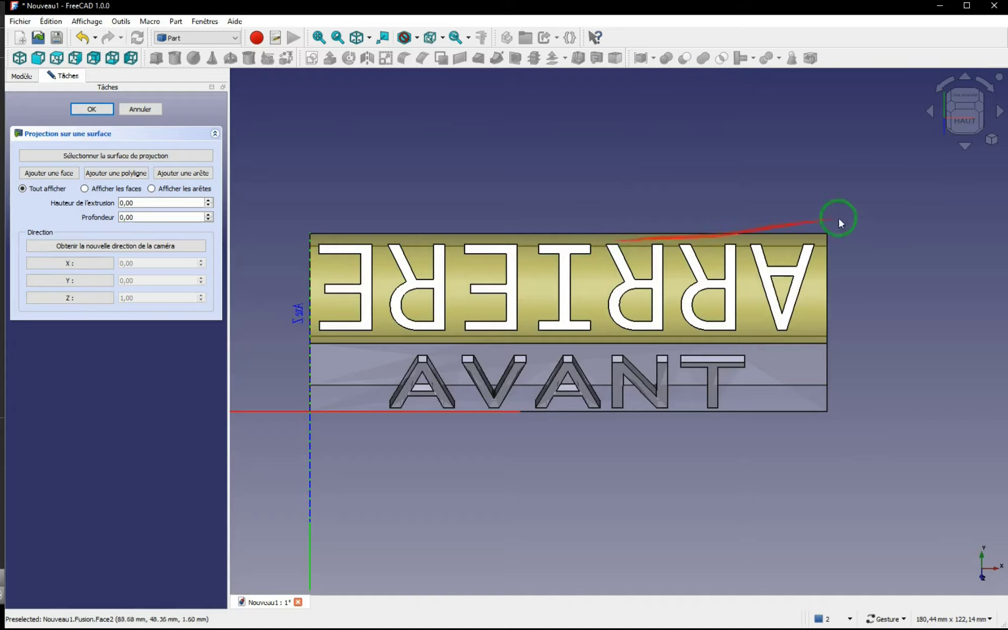
{"action": "left_click", "coordinate": [941, 83]}
{"action": "left_click", "coordinate": [939, 85]}
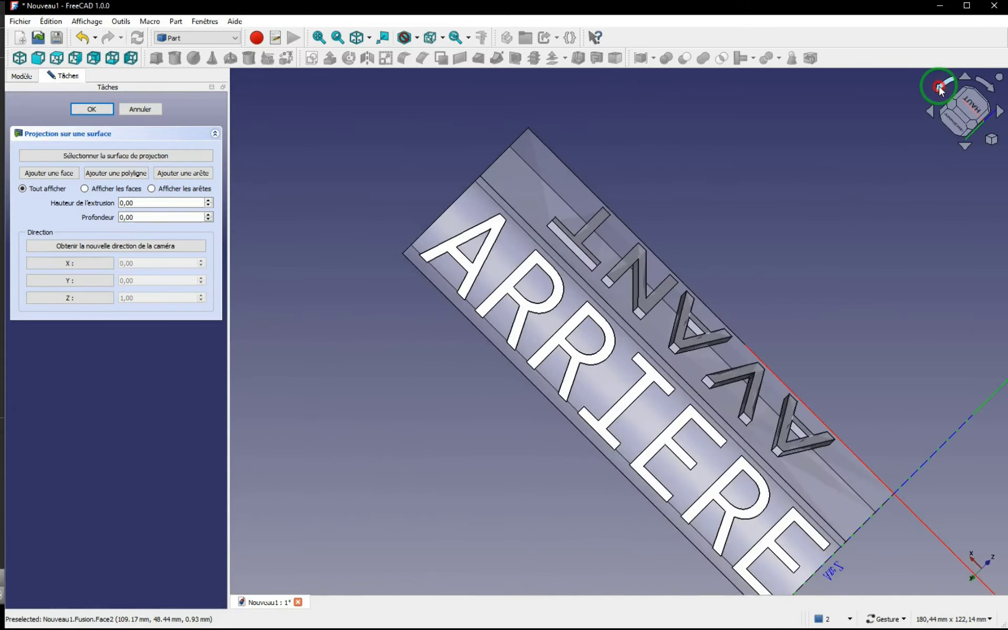
{"action": "left_click", "coordinate": [938, 85]}
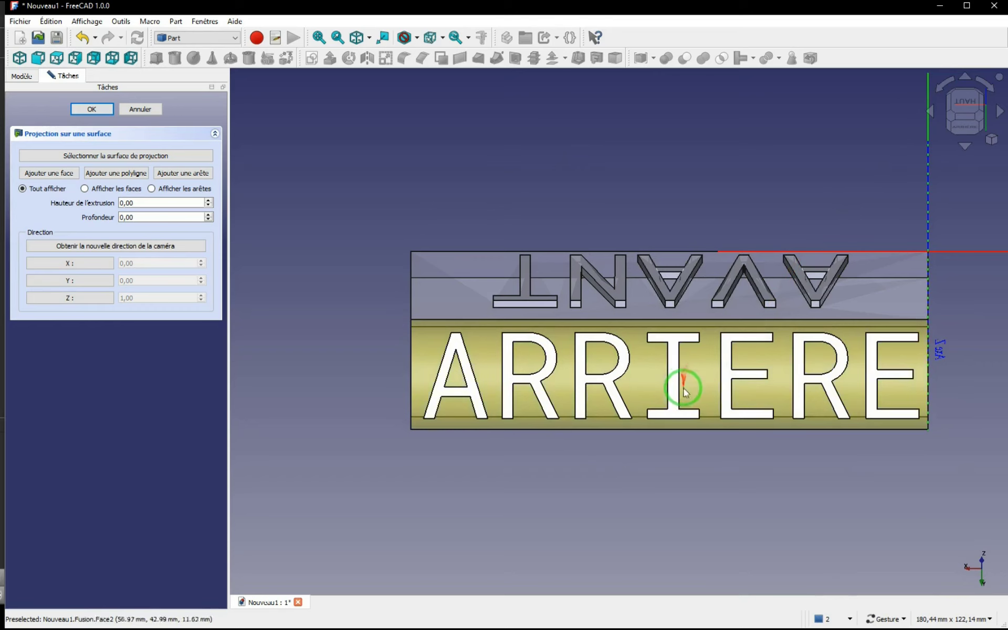
Step: Tilt the view slightly over the ARRIERE text and take the projection direction from the camera
{"action": "right_click_drag", "start_coordinate": [742, 387], "coordinate": [642, 366]}
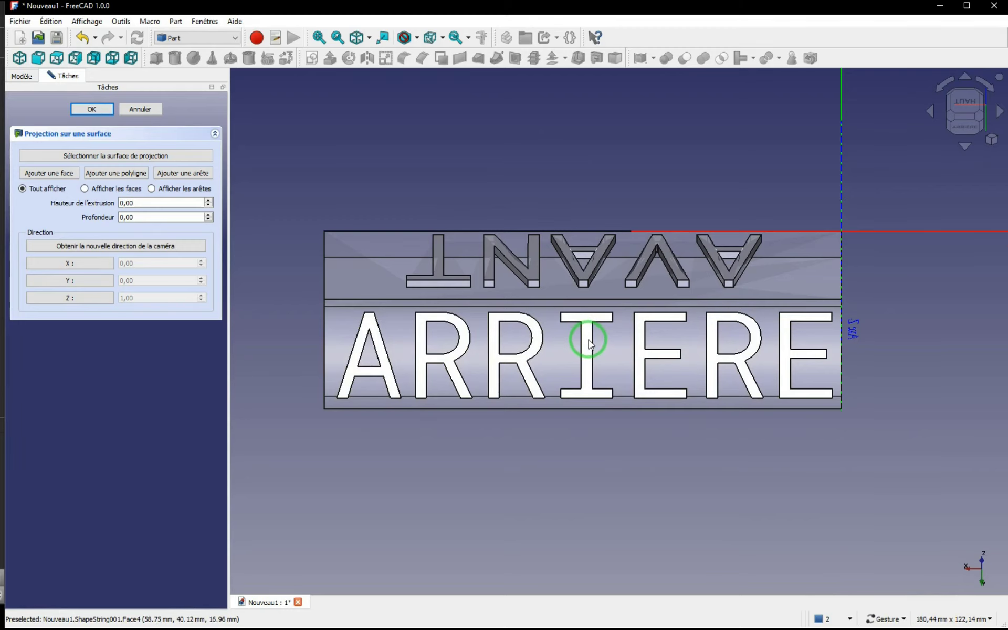
{"action": "left_click_drag", "start_coordinate": [588, 339], "coordinate": [592, 360]}
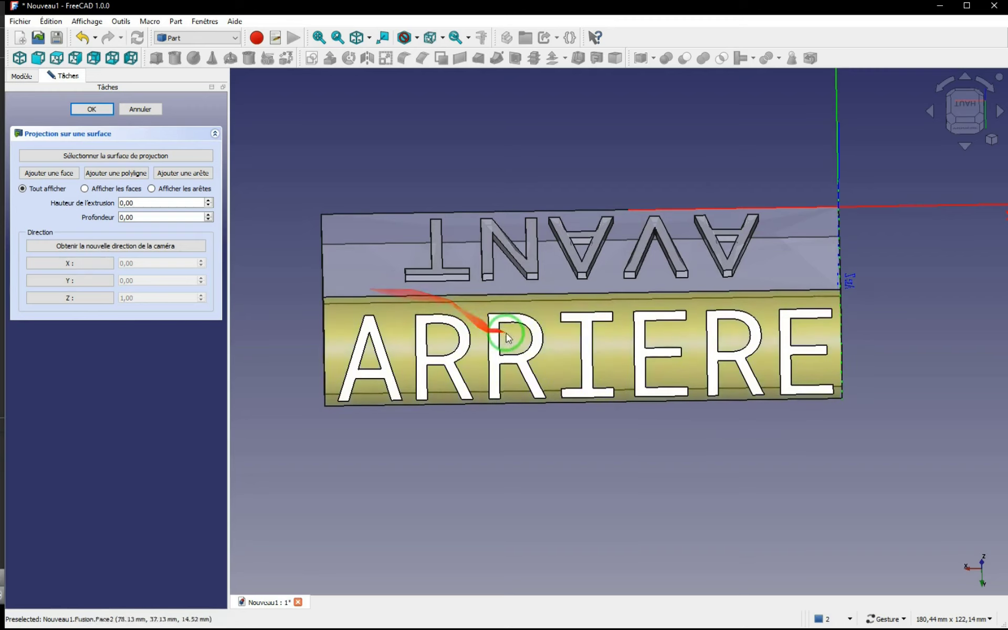
{"action": "left_click", "coordinate": [107, 250]}
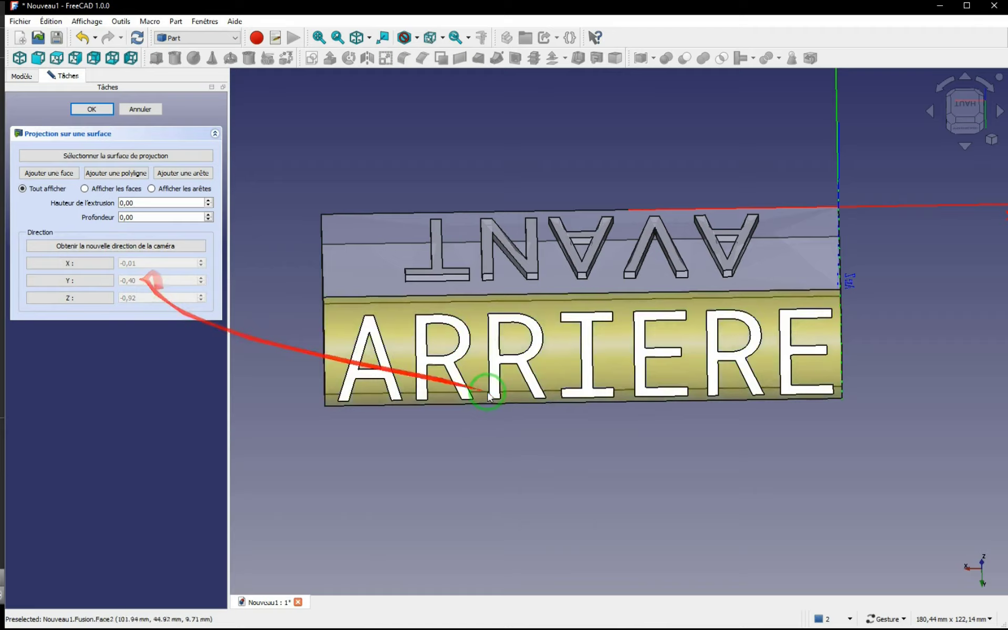
Step: Choose the part's outer curved face beneath the ARRIERE letters as the projection surface
{"action": "left_click_drag", "start_coordinate": [593, 462], "coordinate": [581, 387]}
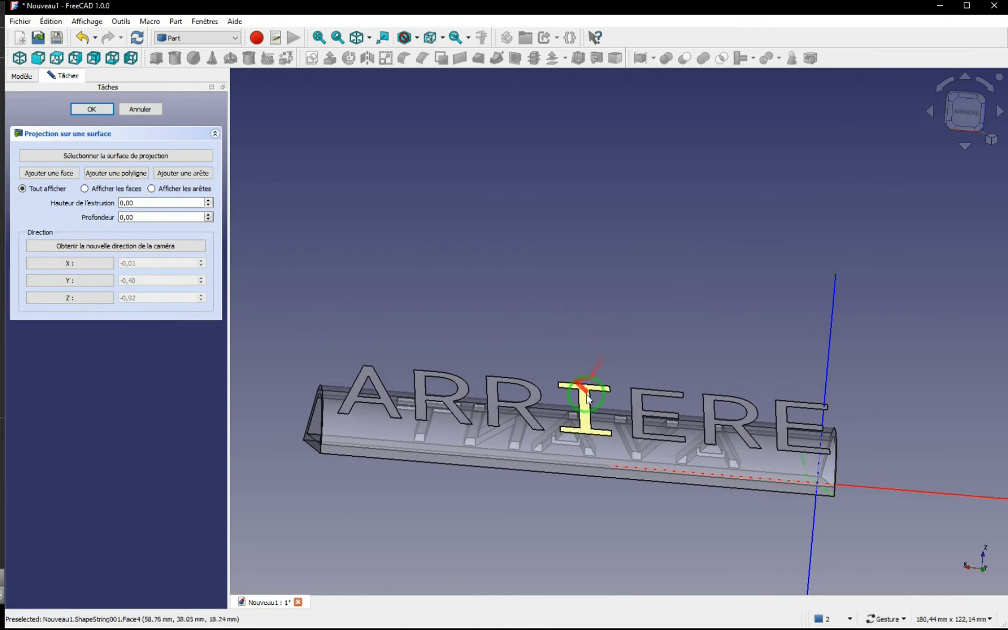
{"action": "left_click", "coordinate": [587, 397]}
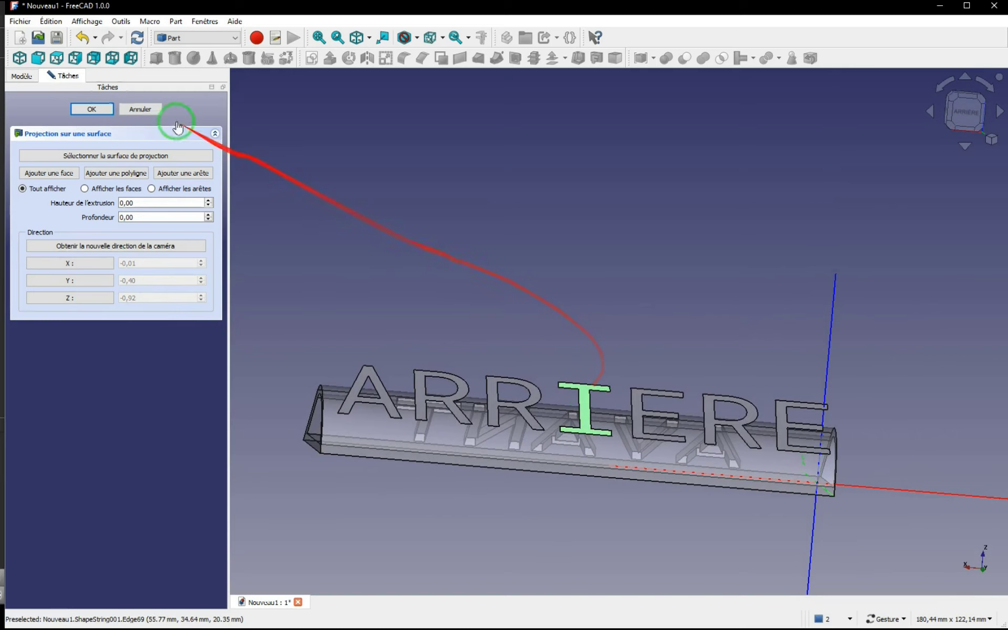
{"action": "left_click", "coordinate": [107, 157]}
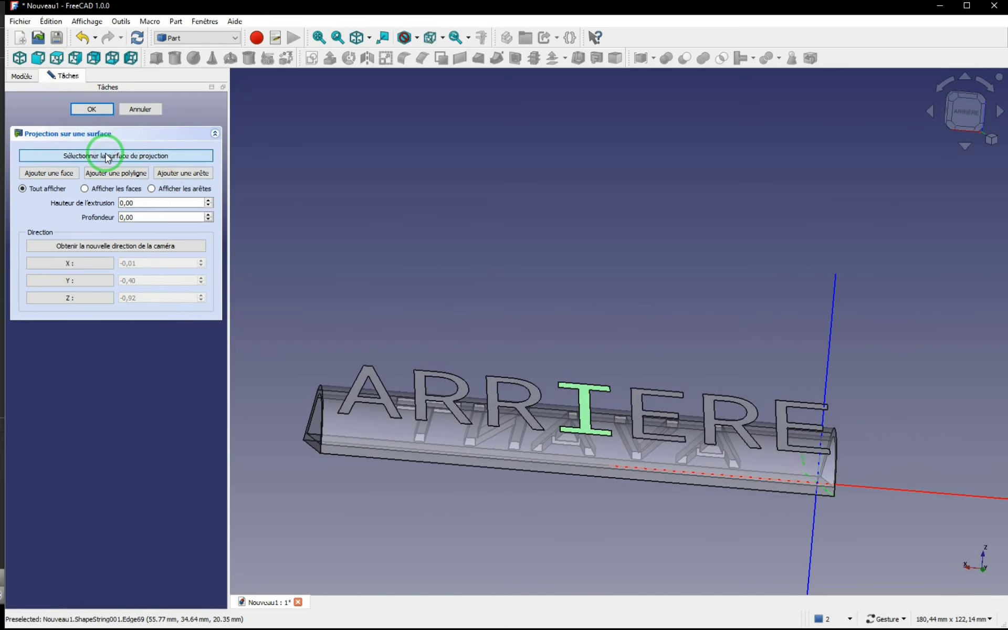
{"action": "left_click", "coordinate": [358, 425]}
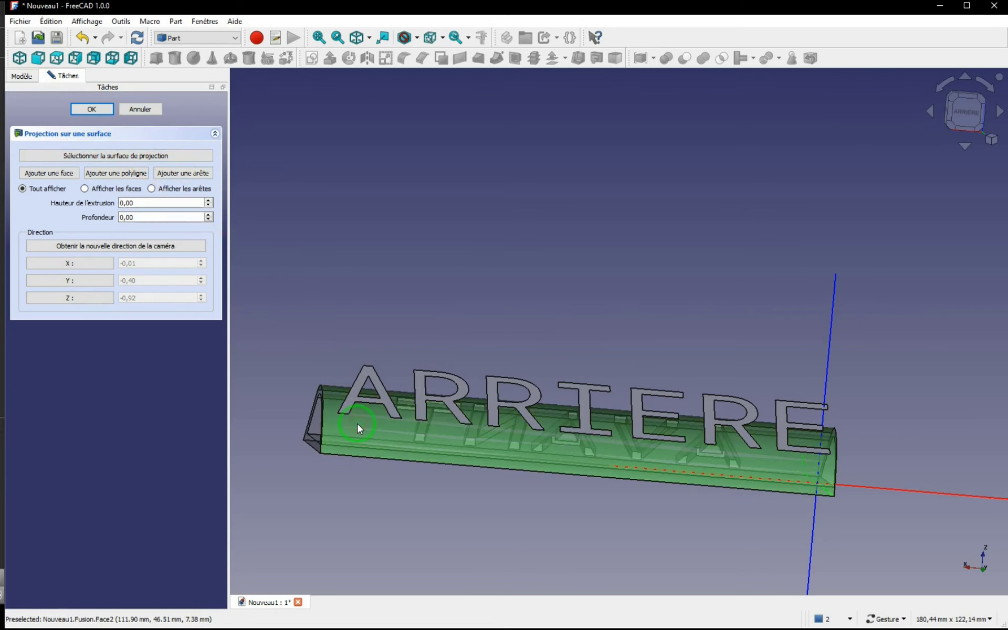
Step: Add the faces of all seven ARRIERE letters to the surface projection
{"action": "left_click", "coordinate": [46, 175]}
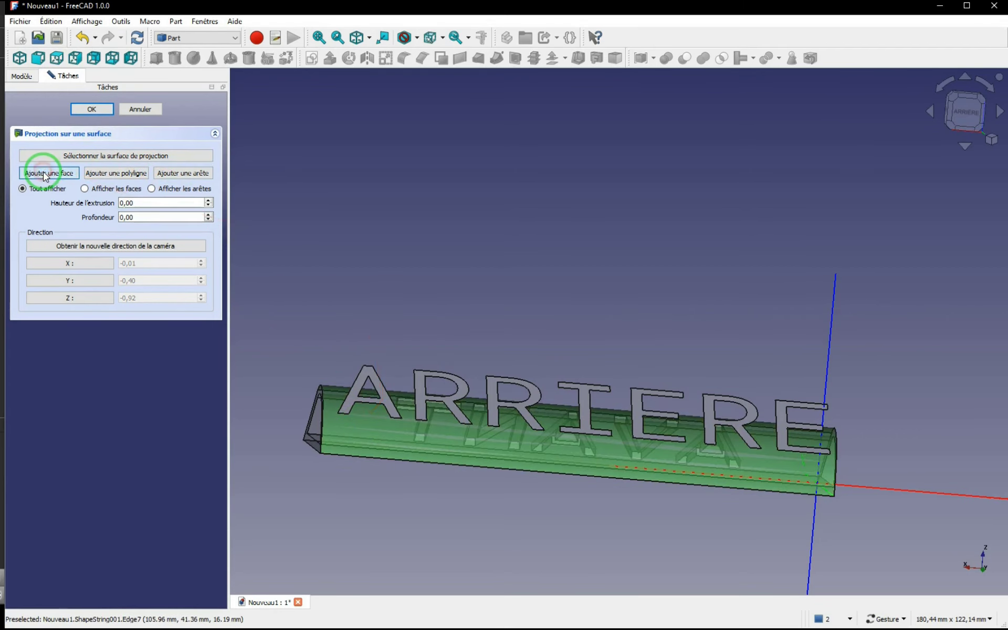
{"action": "left_click", "coordinate": [366, 377]}
{"action": "left_click", "coordinate": [422, 386]}
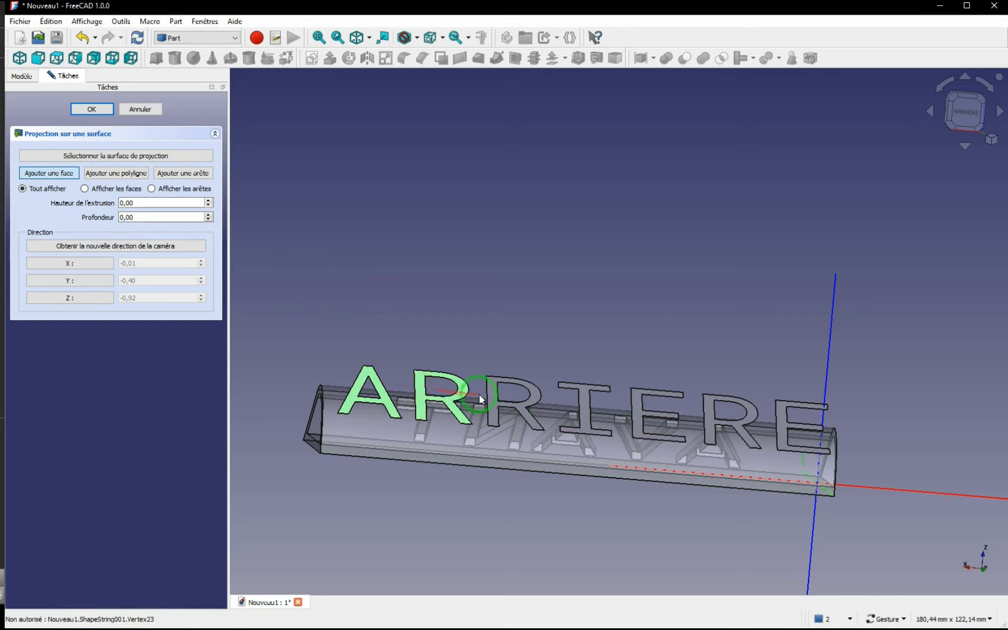
{"action": "left_click", "coordinate": [498, 391]}
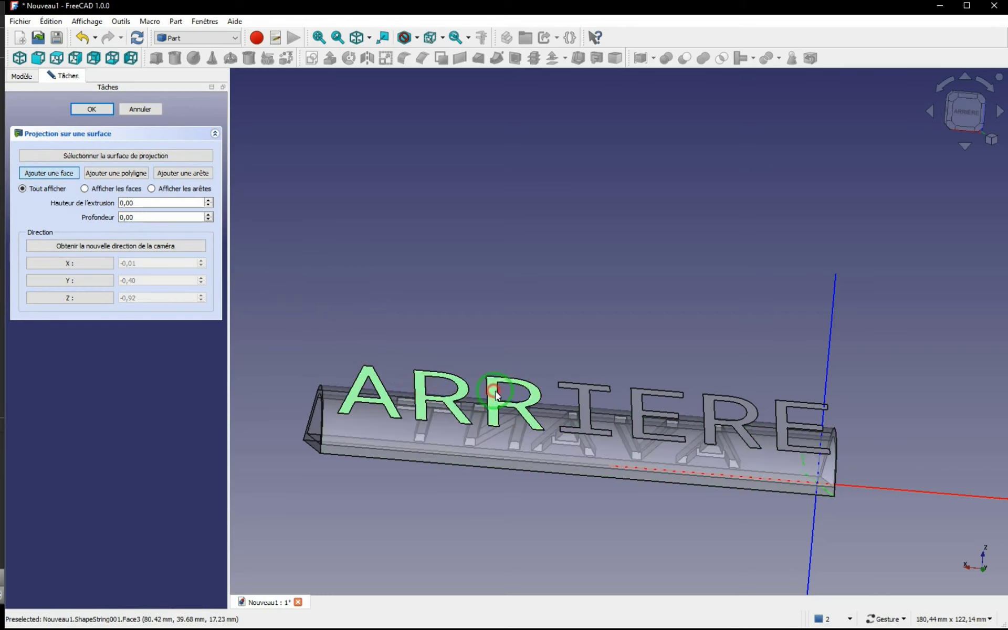
{"action": "left_click", "coordinate": [578, 391]}
{"action": "left_click", "coordinate": [639, 404]}
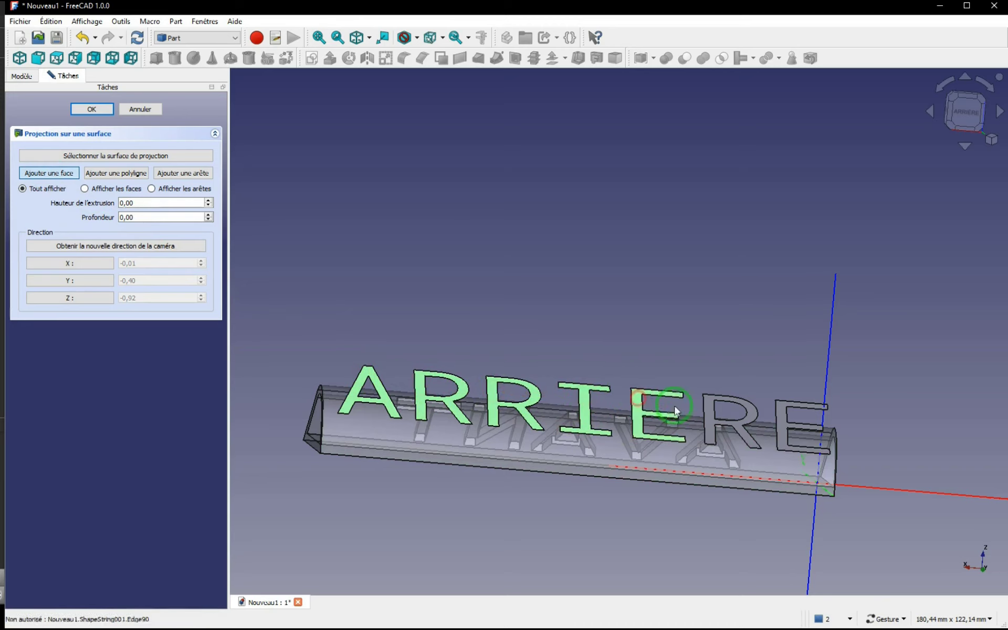
{"action": "left_click", "coordinate": [782, 412]}
{"action": "left_click", "coordinate": [743, 404]}
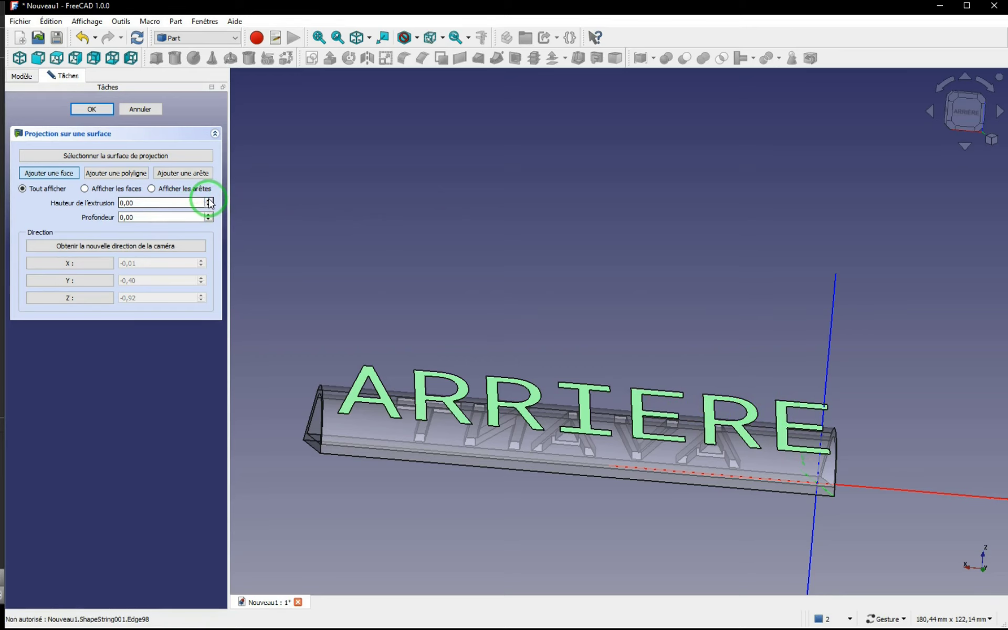
Step: Set the projection's extrusion height to 2 and its depth to 1
{"action": "left_click", "coordinate": [209, 200]}
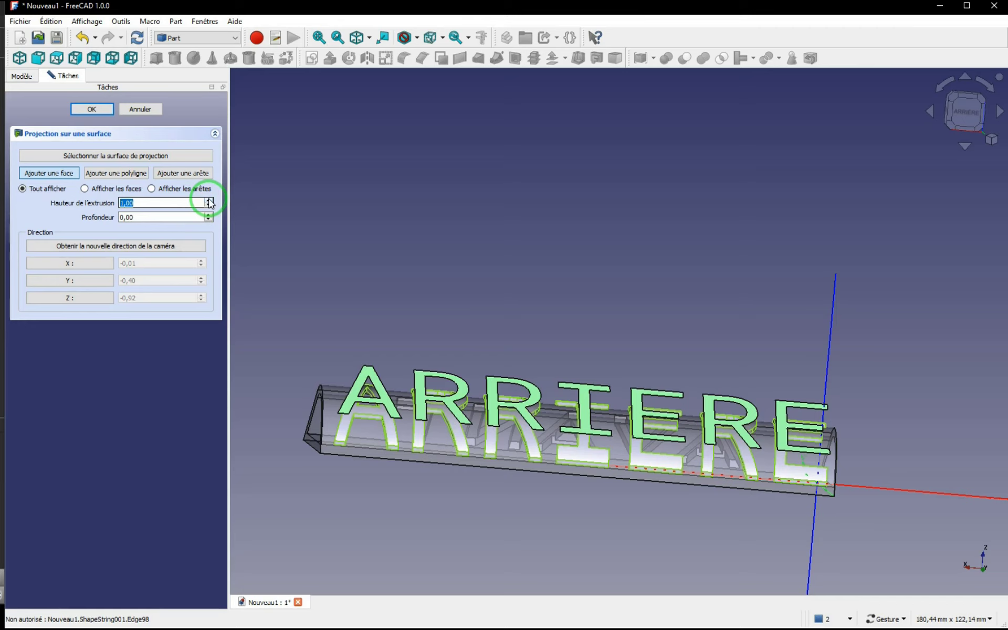
{"action": "left_click", "coordinate": [209, 200]}
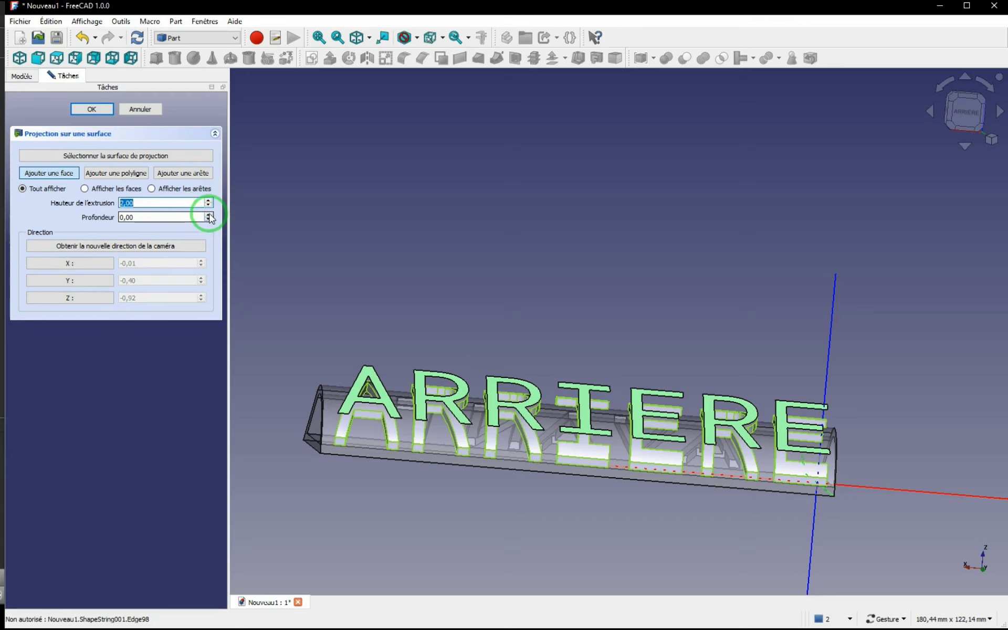
{"action": "left_click", "coordinate": [209, 215]}
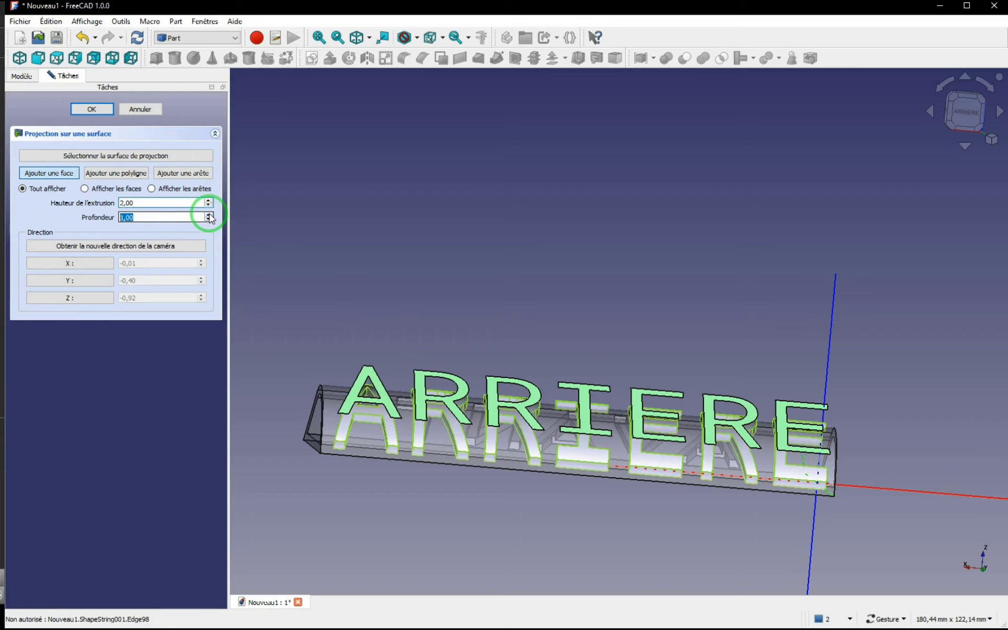
Step: Examine from the side how the flat ARRIERE text projects onto the part's curved face
{"action": "left_click_drag", "start_coordinate": [349, 292], "coordinate": [544, 311]}
{"action": "scroll", "coordinate": [545, 311], "scroll_direction": "up", "scroll_amount": 1}
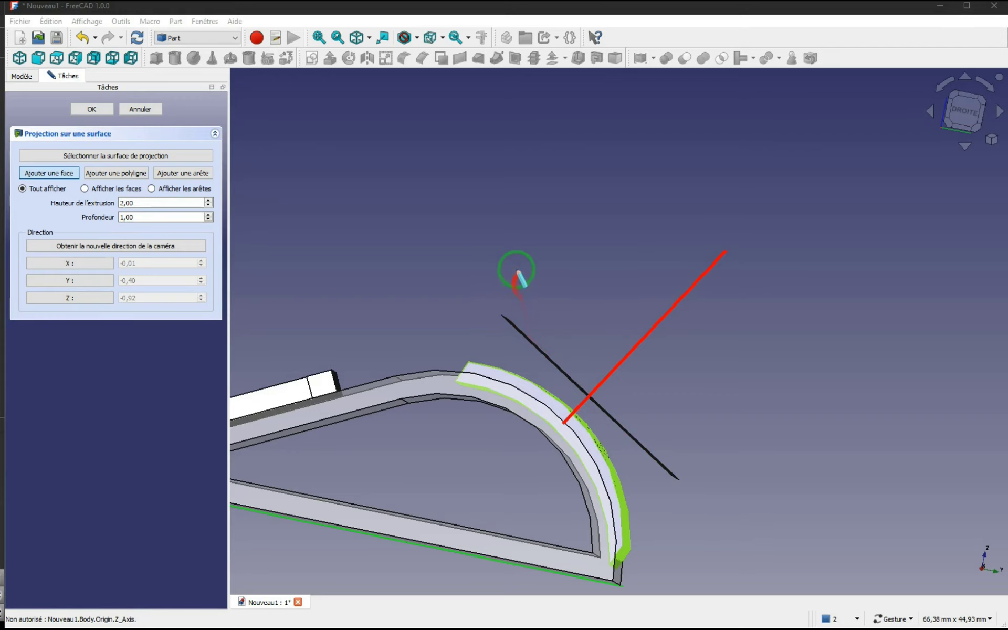
{"action": "mouse_move", "coordinate": [460, 370]}
{"action": "left_mouse_down"}
{"action": "mouse_move", "coordinate": [621, 147]}
{"action": "mouse_move", "coordinate": [620, 126]}
{"action": "left_mouse_up"}
{"action": "left_click_drag", "start_coordinate": [623, 561], "coordinate": [809, 247]}
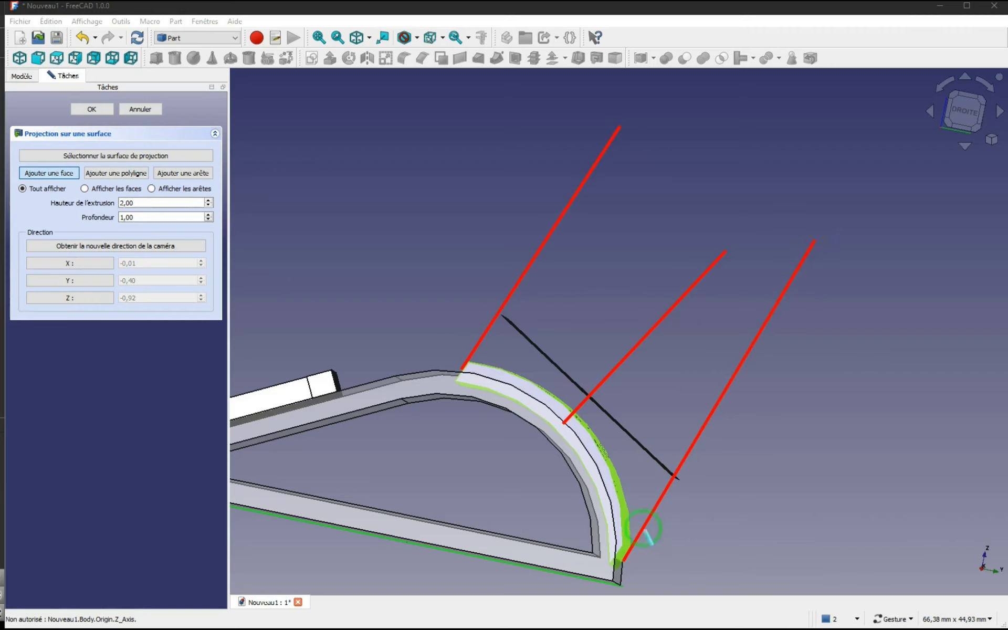
{"action": "right_click", "coordinate": [439, 285]}
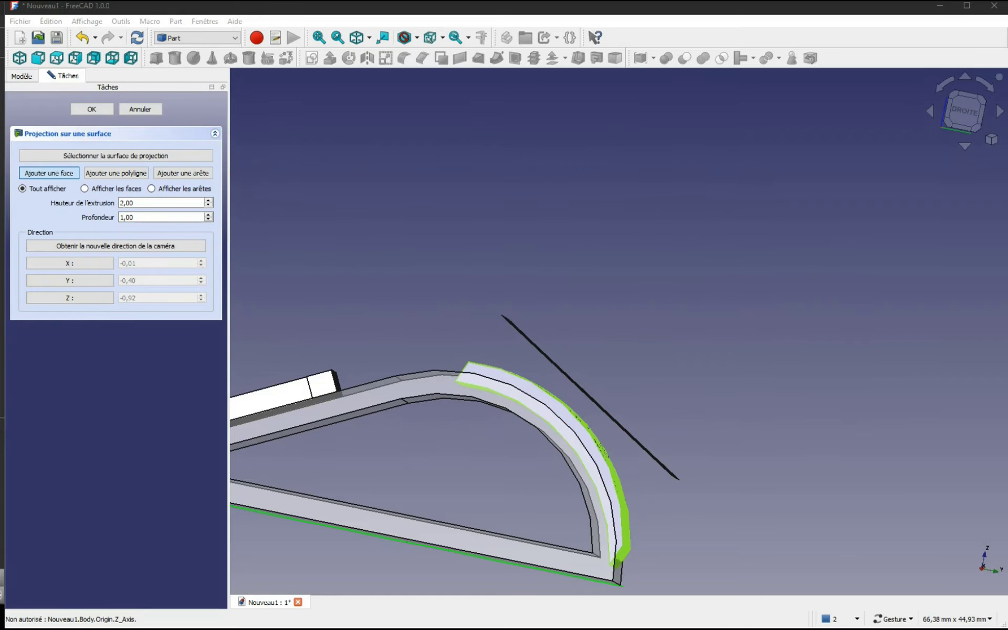
{"action": "left_click_drag", "start_coordinate": [669, 418], "coordinate": [573, 445]}
{"action": "scroll", "coordinate": [612, 397], "scroll_direction": "down", "scroll_amount": 5}
{"action": "left_click_drag", "start_coordinate": [738, 491], "coordinate": [650, 522]}
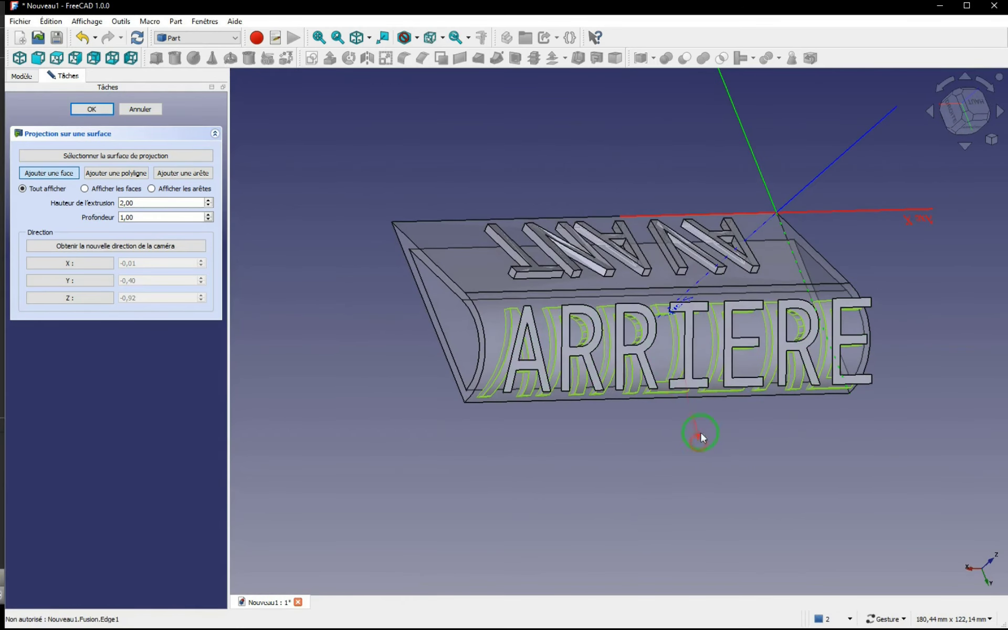
Step: Align the view with the letter I's face, turn ARRIERE upright, and finish the projection using the camera's direction
{"action": "right_click", "coordinate": [690, 348]}
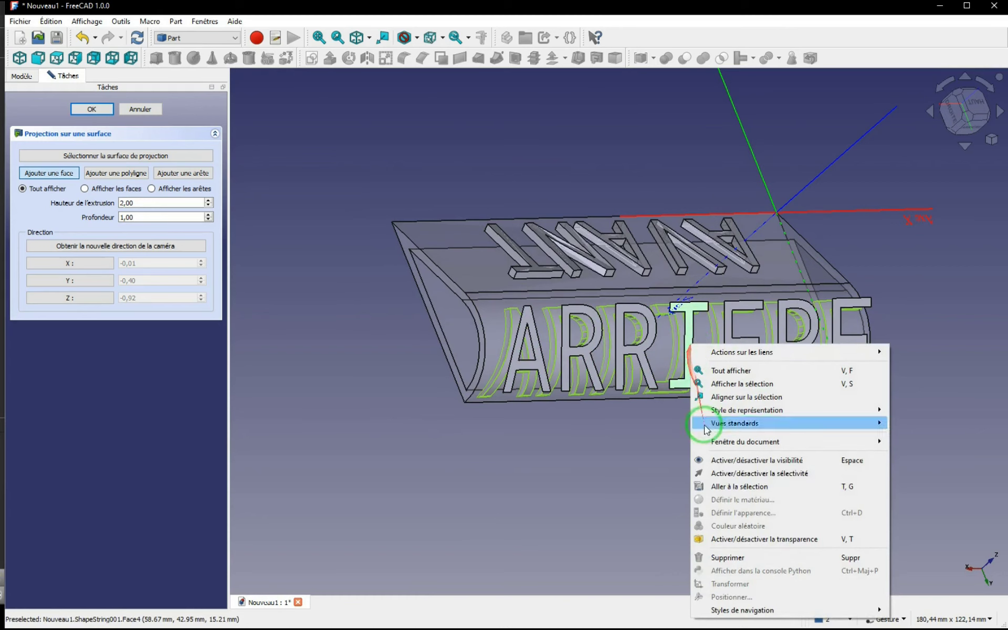
{"action": "left_click", "coordinate": [741, 398]}
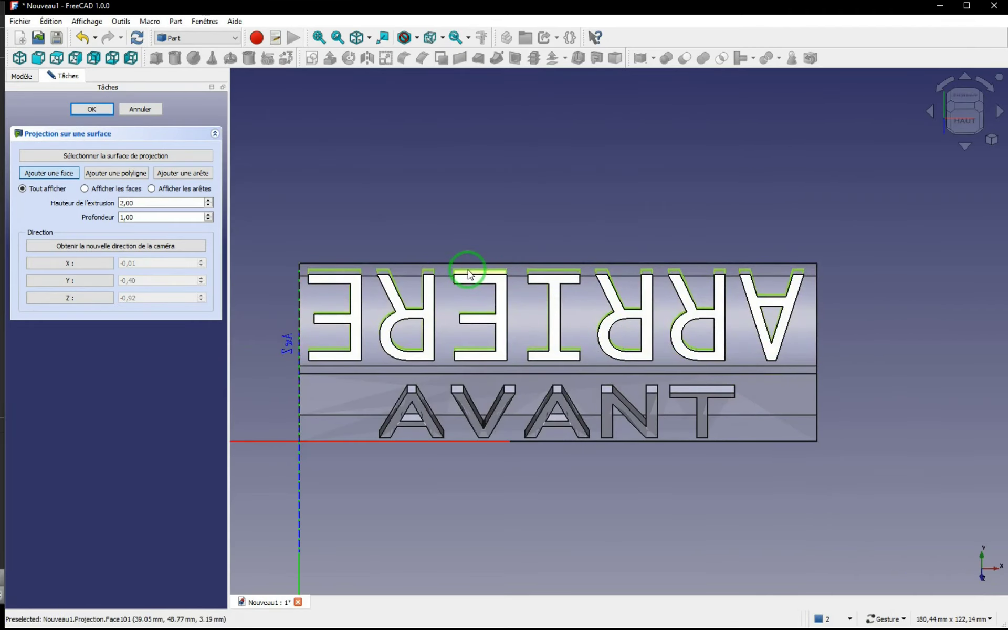
{"action": "left_click", "coordinate": [943, 86]}
{"action": "left_click", "coordinate": [941, 86]}
{"action": "left_click", "coordinate": [941, 86]}
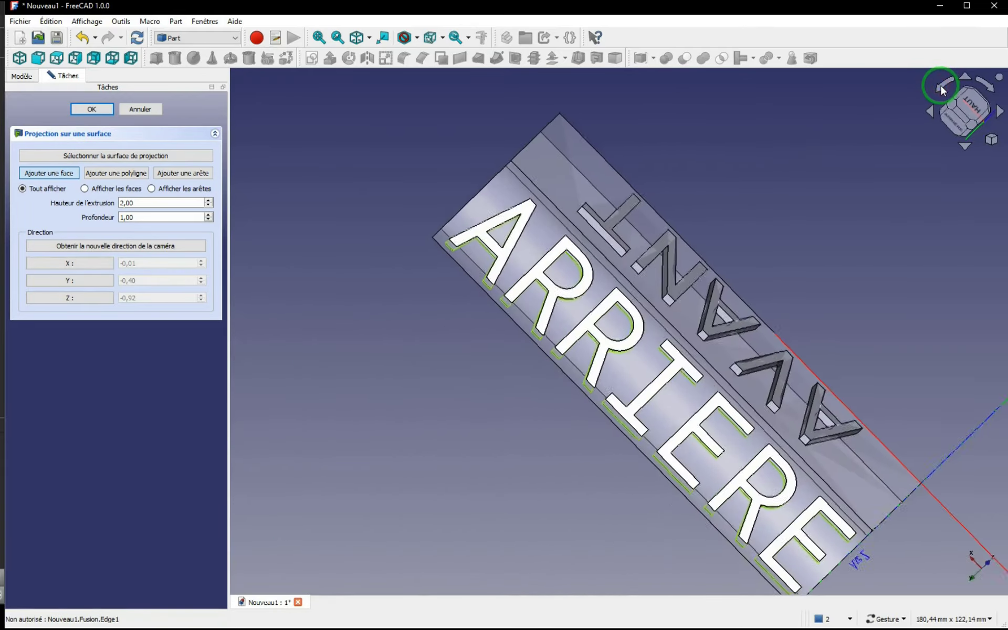
{"action": "left_click", "coordinate": [941, 88]}
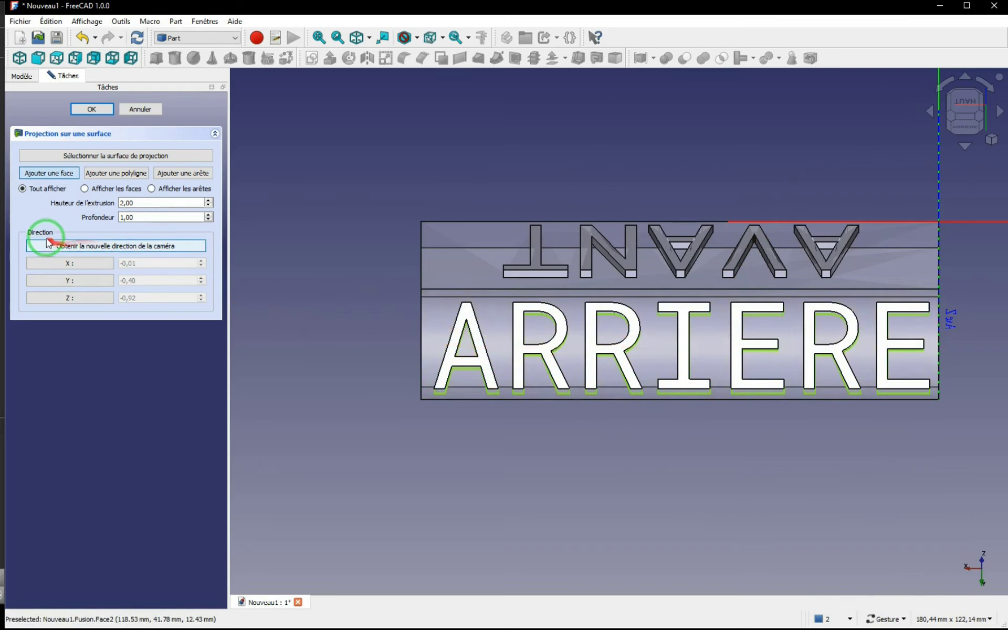
{"action": "left_click", "coordinate": [90, 255]}
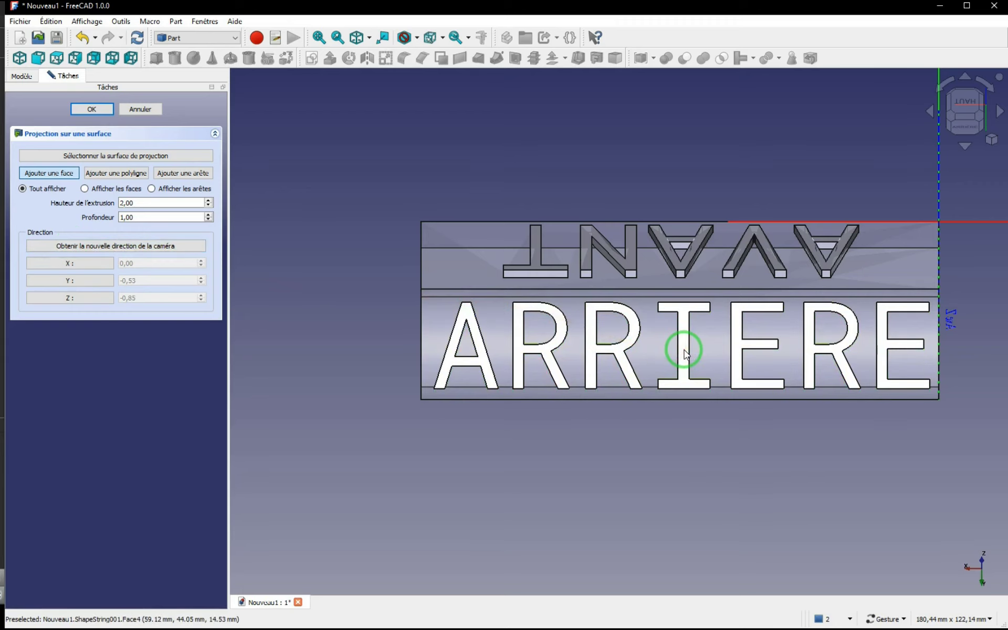
{"action": "left_click", "coordinate": [102, 109]}
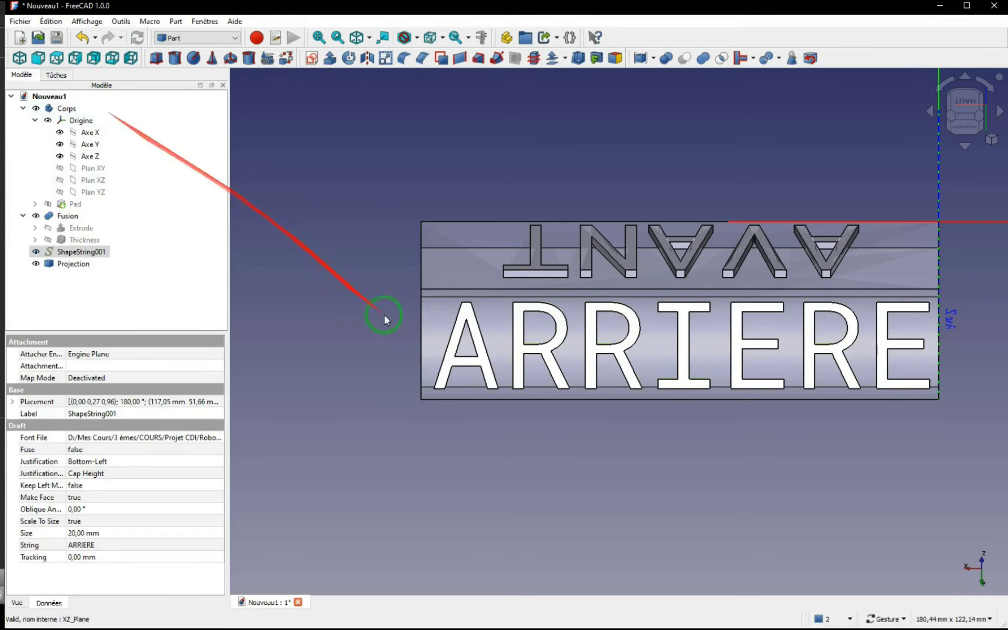
Step: Hide the flat ARRIERE text shape so that only its projection on the curved face is displayed
{"action": "left_click_drag", "start_coordinate": [603, 461], "coordinate": [767, 395]}
{"action": "scroll", "coordinate": [682, 409], "scroll_direction": "up", "scroll_amount": 2}
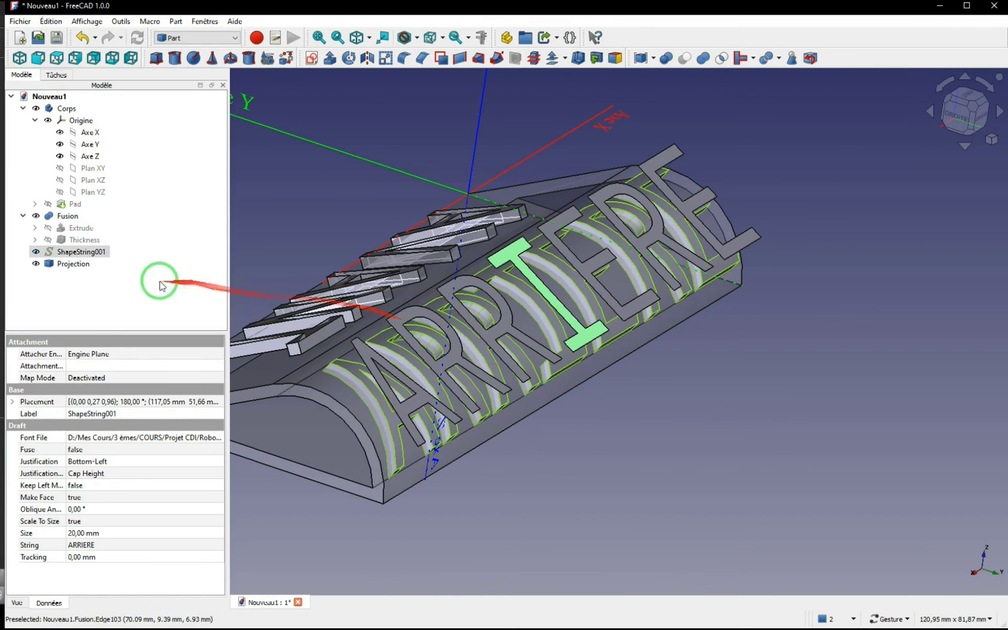
{"action": "left_click", "coordinate": [36, 253]}
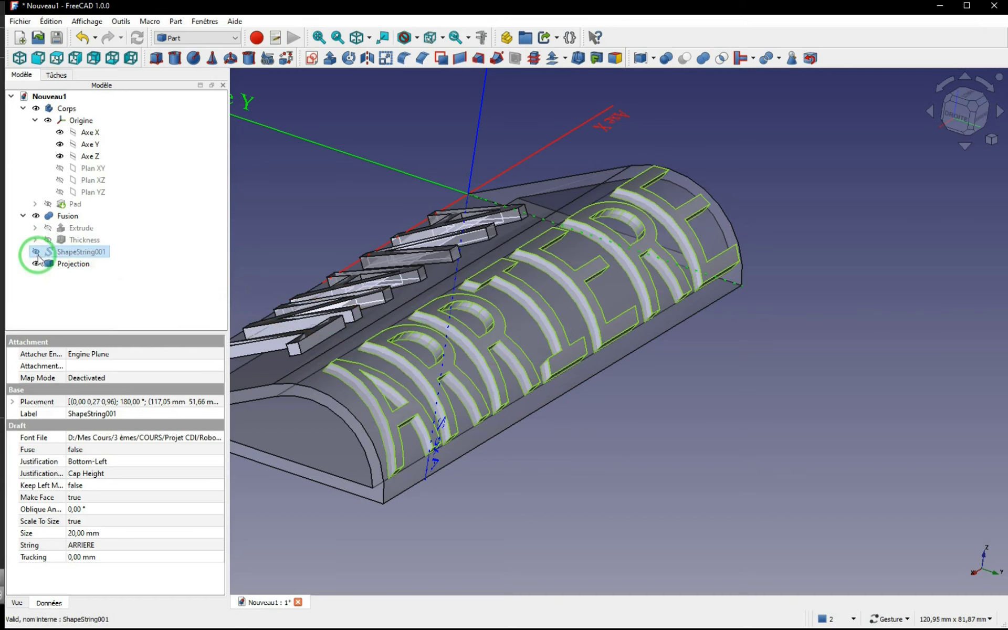
Step: Examine the projected ARRIERE letters in perspective and from the side, checking how they sit in the curved wall
{"action": "mouse_move", "coordinate": [509, 394]}
{"action": "left_mouse_down"}
{"action": "mouse_move", "coordinate": [558, 366]}
{"action": "mouse_move", "coordinate": [512, 395]}
{"action": "left_mouse_up"}
{"action": "scroll", "coordinate": [499, 394], "scroll_direction": "up", "scroll_amount": 2}
{"action": "scroll", "coordinate": [499, 394], "scroll_direction": "down", "scroll_amount": 3}
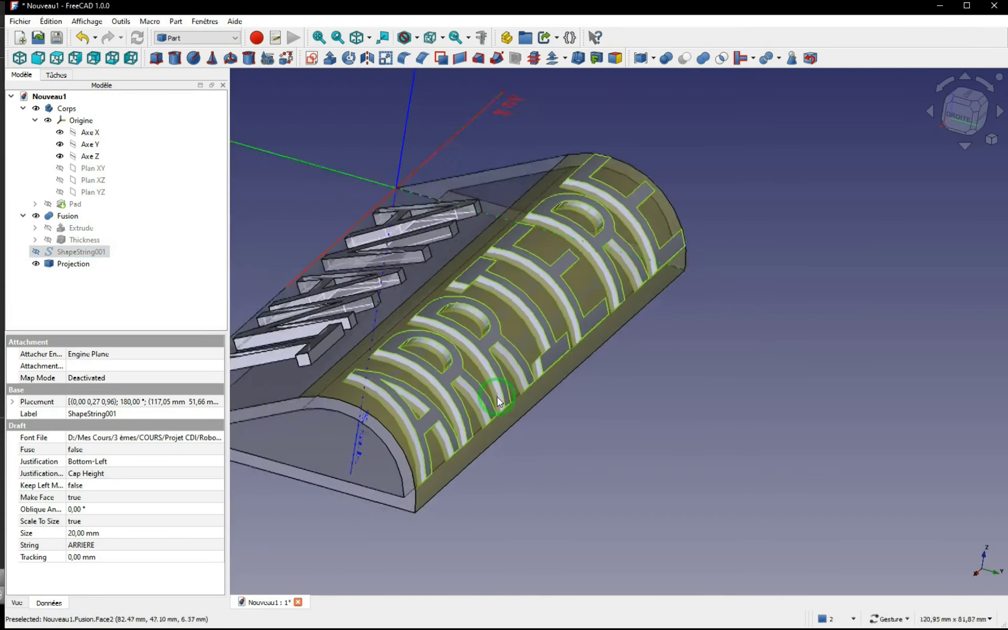
{"action": "right_click_drag", "start_coordinate": [499, 395], "coordinate": [672, 349]}
{"action": "mouse_move", "coordinate": [674, 351]}
{"action": "left_mouse_down"}
{"action": "mouse_move", "coordinate": [724, 314]}
{"action": "mouse_move", "coordinate": [673, 329]}
{"action": "left_mouse_up"}
{"action": "scroll", "coordinate": [703, 326], "scroll_direction": "up", "scroll_amount": 4}
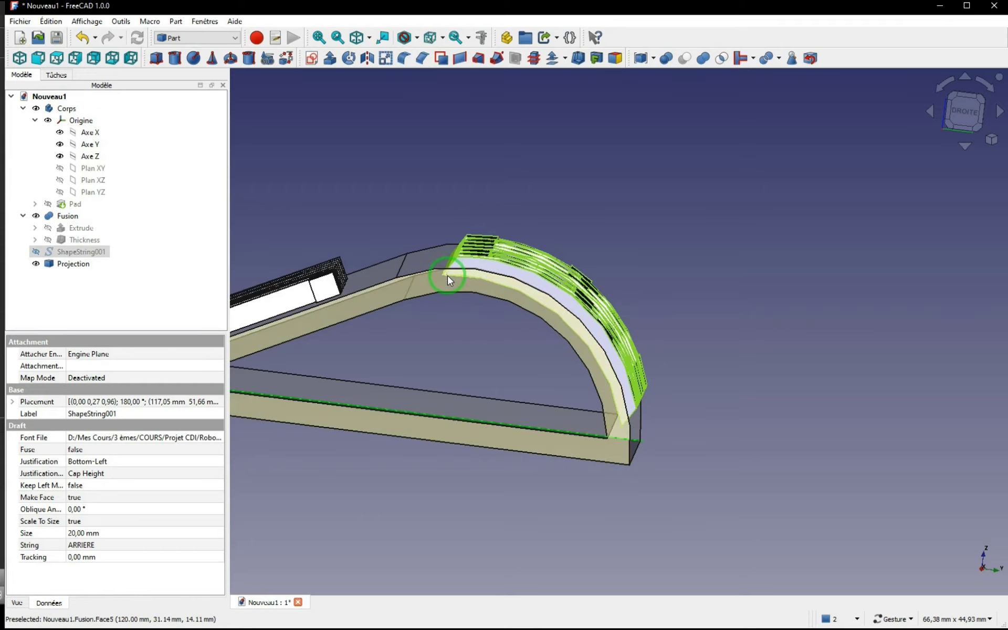
{"action": "mouse_move", "coordinate": [467, 272]}
{"action": "left_mouse_down"}
{"action": "mouse_move", "coordinate": [704, 279]}
{"action": "mouse_move", "coordinate": [667, 287]}
{"action": "mouse_move", "coordinate": [646, 306]}
{"action": "mouse_move", "coordinate": [707, 279]}
{"action": "mouse_move", "coordinate": [689, 293]}
{"action": "mouse_move", "coordinate": [714, 289]}
{"action": "mouse_move", "coordinate": [719, 386]}
{"action": "left_mouse_up"}
{"action": "left_click", "coordinate": [719, 386]}
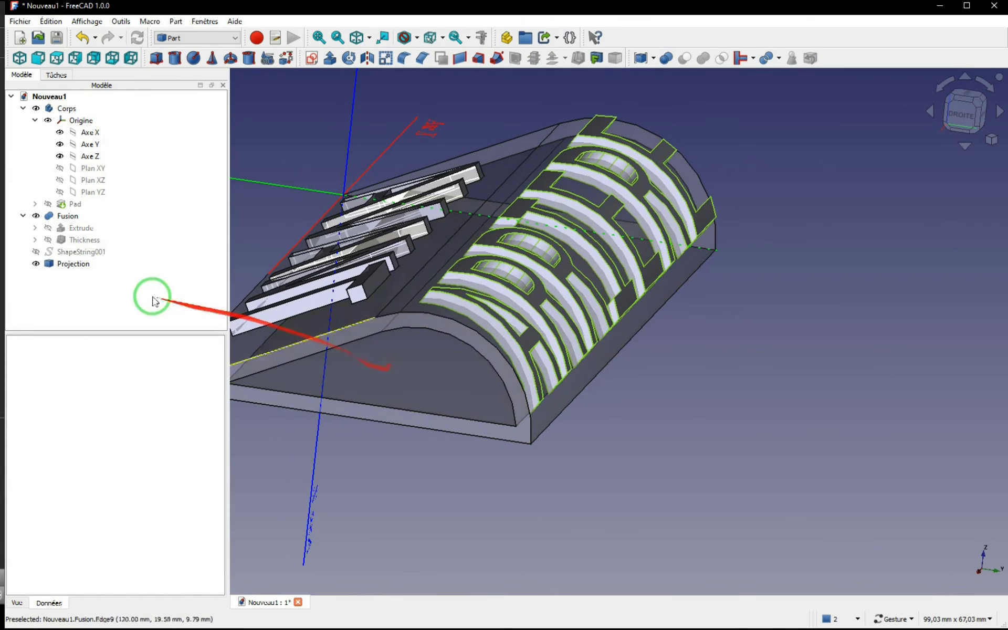
Step: Subtract the projected ARRIERE letters from the fused part with a Boolean cut
{"action": "left_click", "coordinate": [66, 216]}
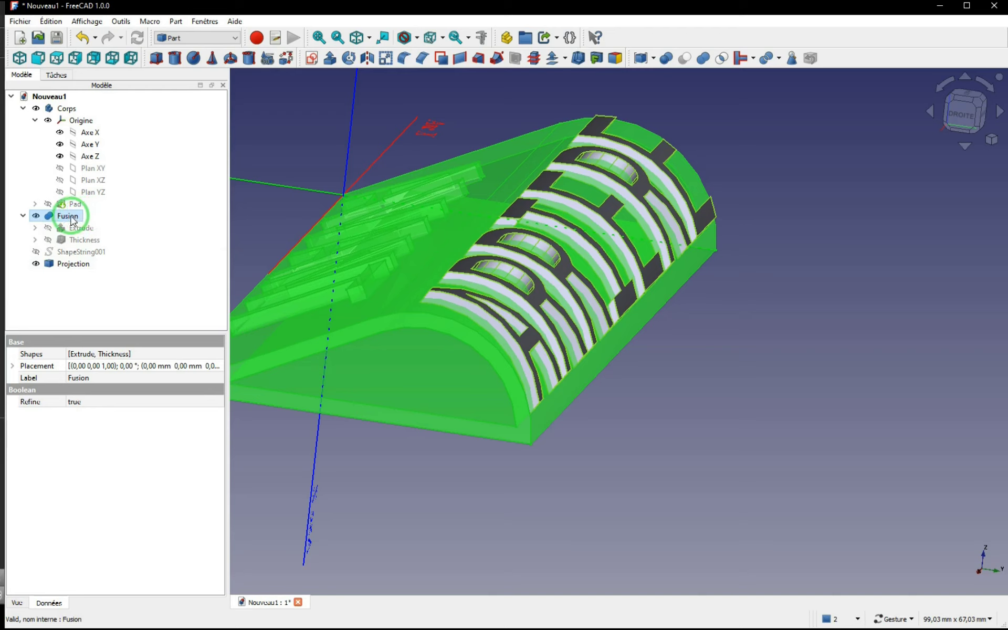
{"action": "left_click", "coordinate": [73, 266], "text": "ctrl"}
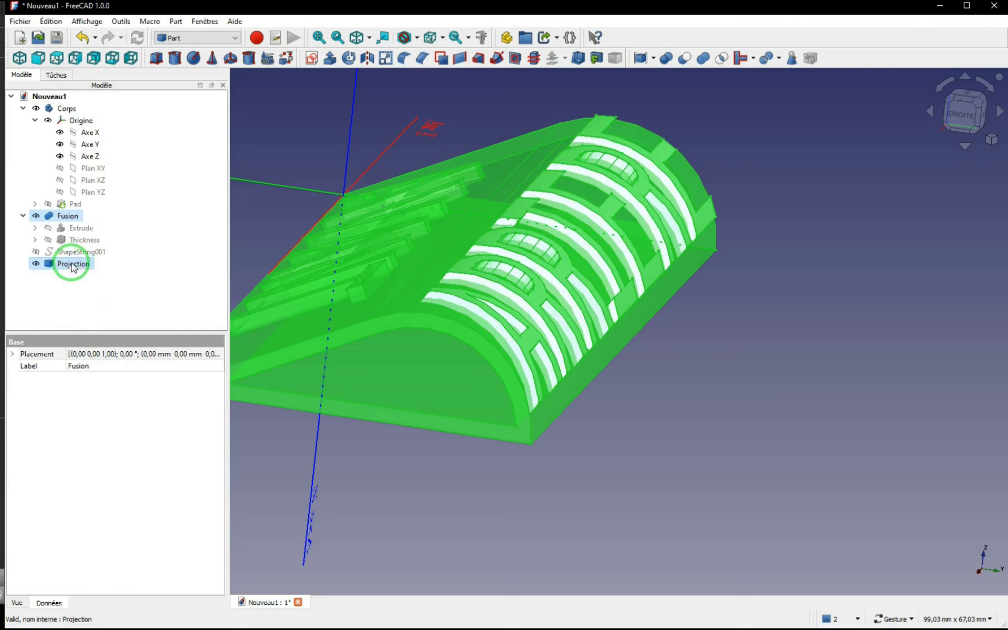
{"action": "left_click", "coordinate": [685, 60]}
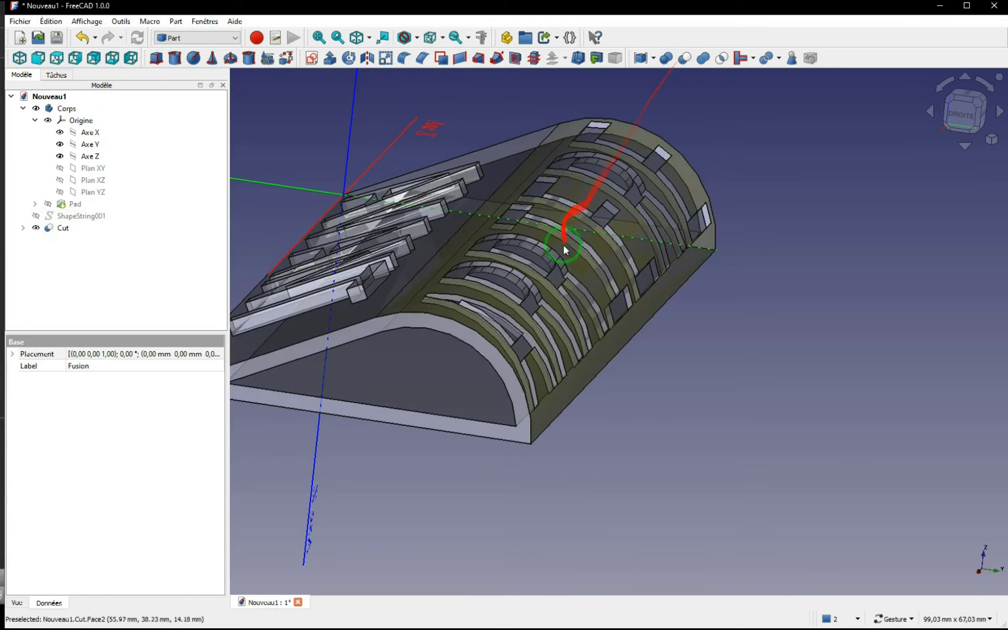
{"action": "left_click_drag", "start_coordinate": [630, 368], "coordinate": [612, 382]}
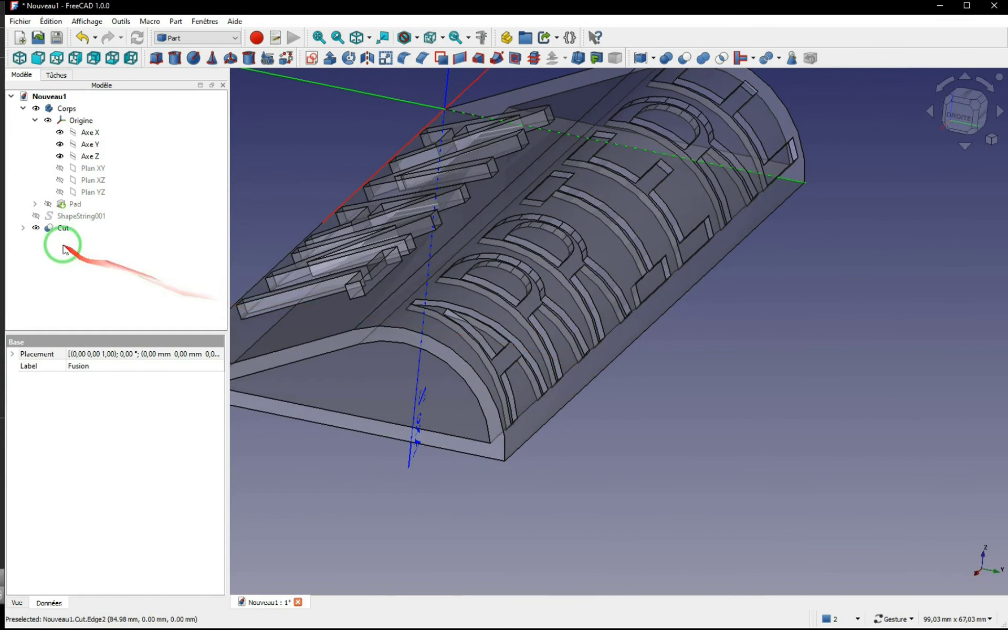
Step: Collapse the origin, expand the cut result in the model tree, and turn off the cut part's transparency
{"action": "left_click", "coordinate": [62, 229]}
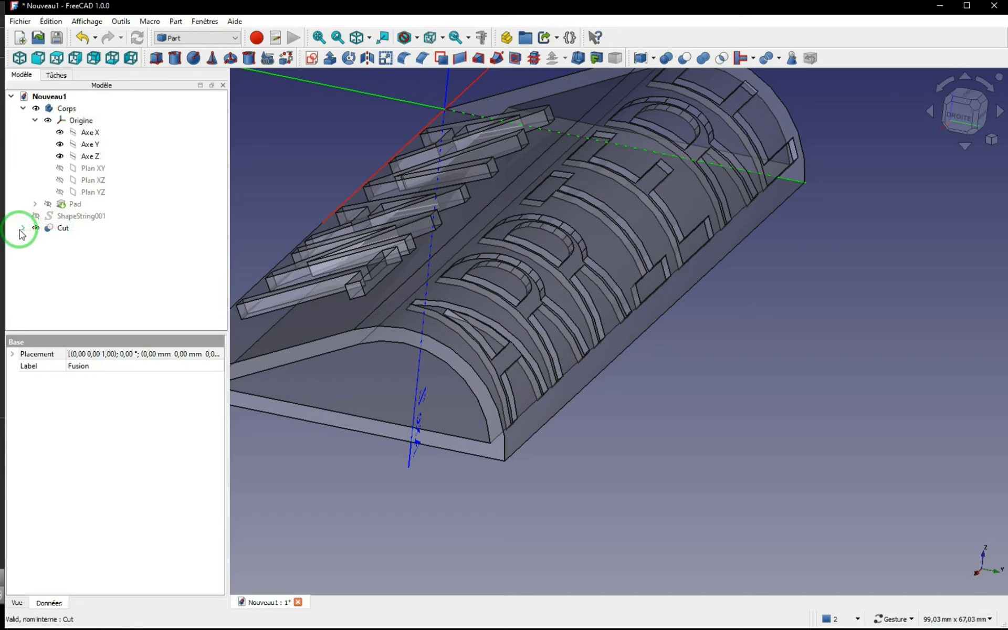
{"action": "left_click", "coordinate": [34, 120]}
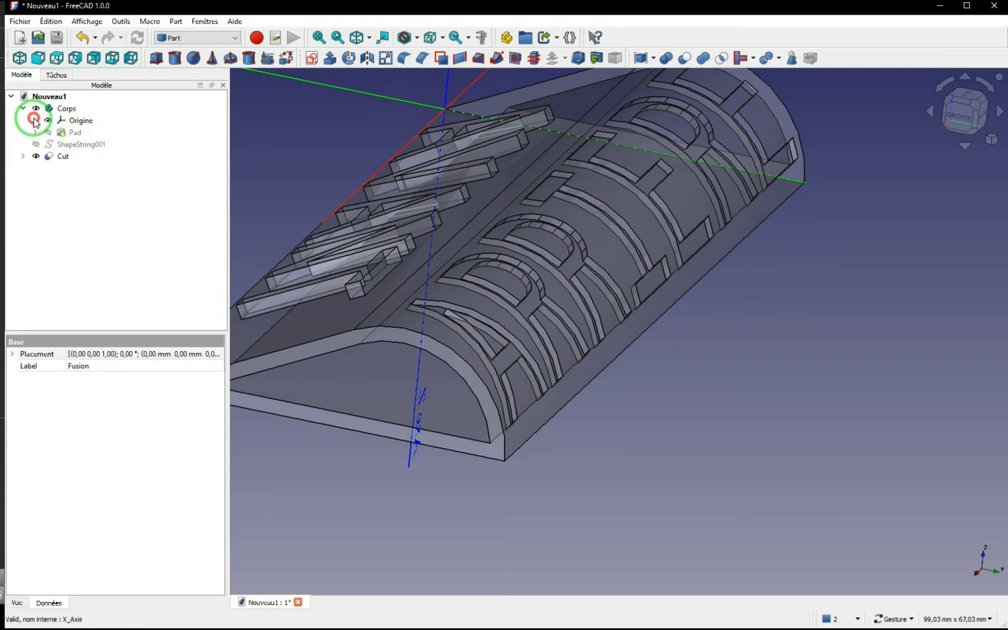
{"action": "left_click", "coordinate": [23, 156]}
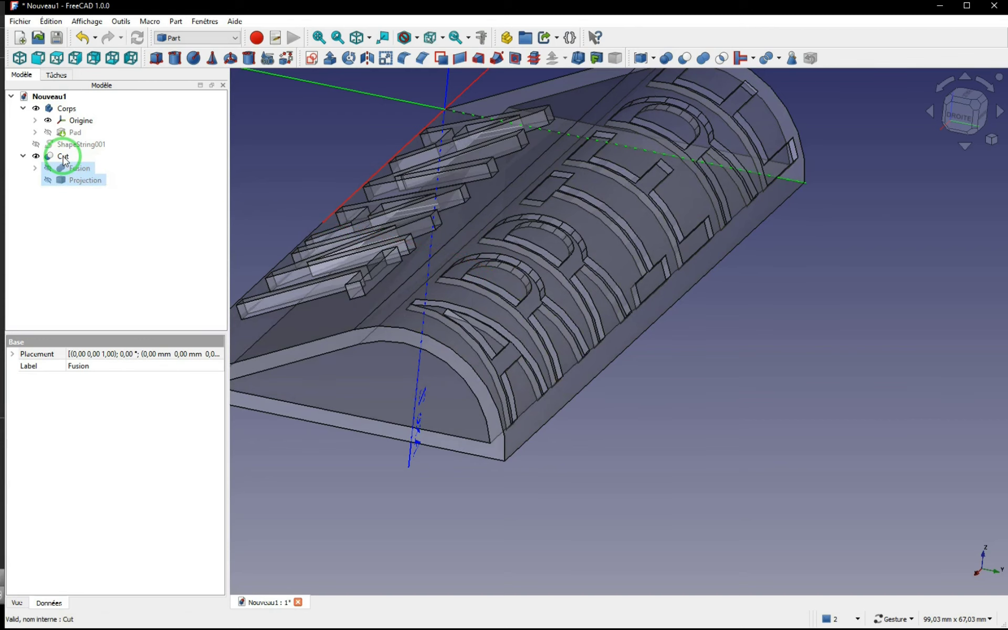
{"action": "right_click", "coordinate": [63, 160]}
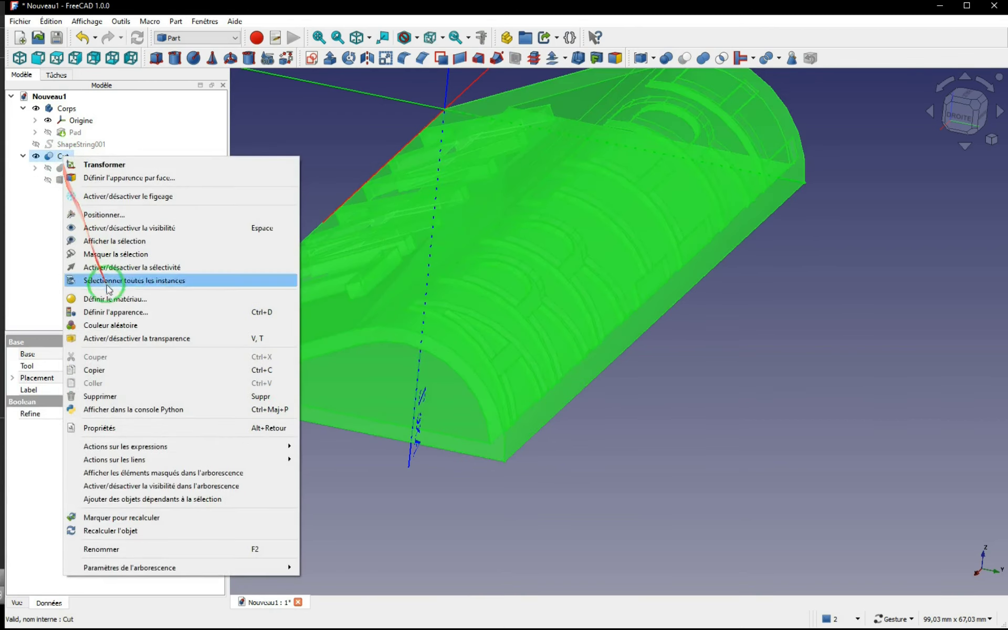
{"action": "left_click", "coordinate": [140, 339]}
{"action": "left_click", "coordinate": [613, 426]}
Step: Inspect the engraved ARRIERE letters up close and the whole part in perspective
{"action": "left_click_drag", "start_coordinate": [614, 426], "coordinate": [571, 435]}
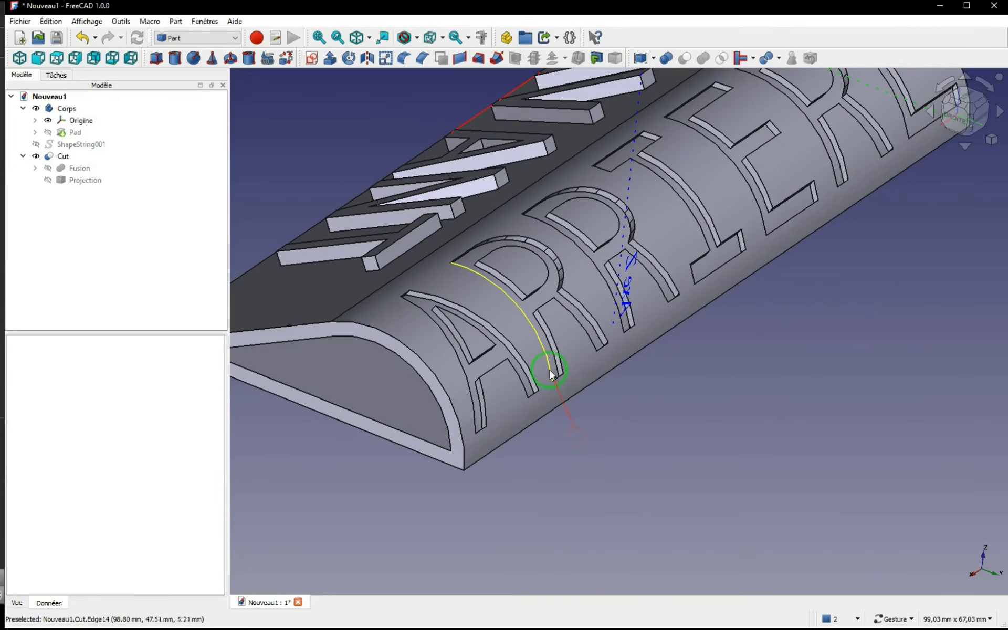
{"action": "scroll", "coordinate": [556, 368], "scroll_direction": "up", "scroll_amount": 3}
{"action": "mouse_move", "coordinate": [612, 432]}
{"action": "left_mouse_down"}
{"action": "mouse_move", "coordinate": [649, 403]}
{"action": "mouse_move", "coordinate": [616, 434]}
{"action": "left_mouse_up"}
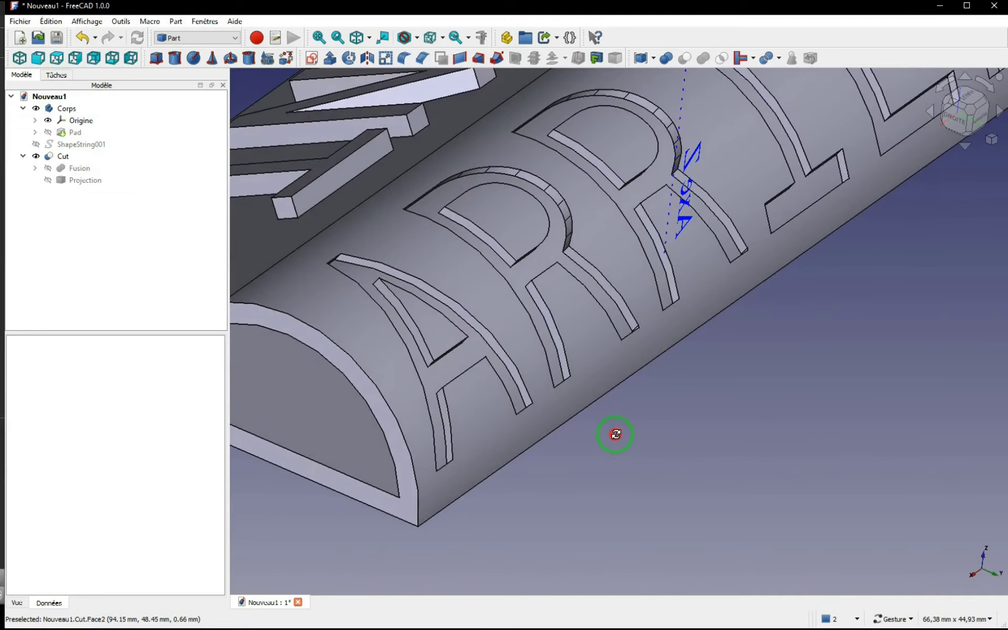
{"action": "scroll", "coordinate": [608, 426], "scroll_direction": "down", "scroll_amount": 4}
{"action": "left_click_drag", "start_coordinate": [606, 442], "coordinate": [643, 428]}
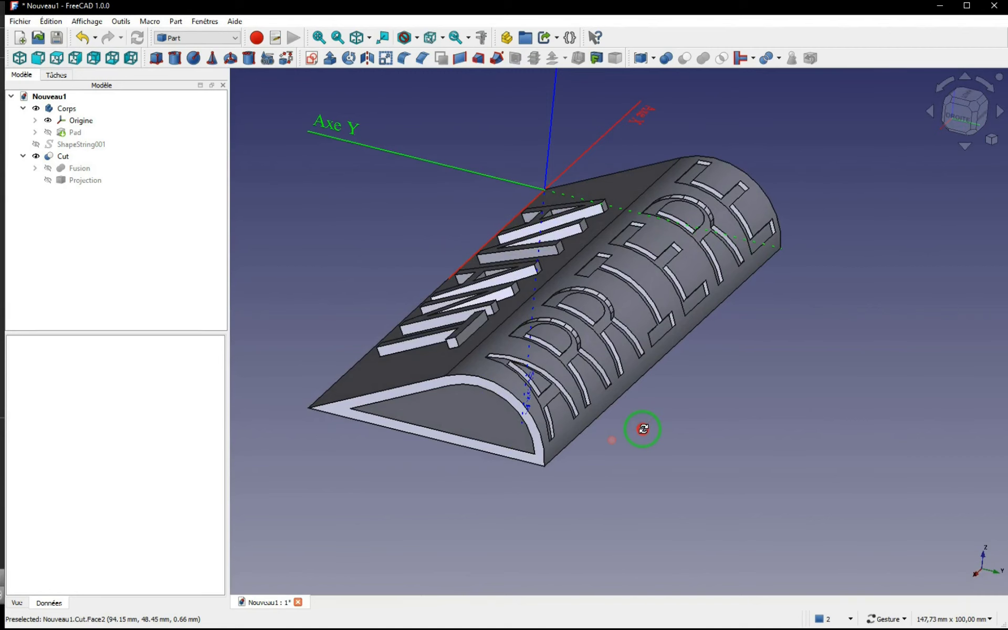